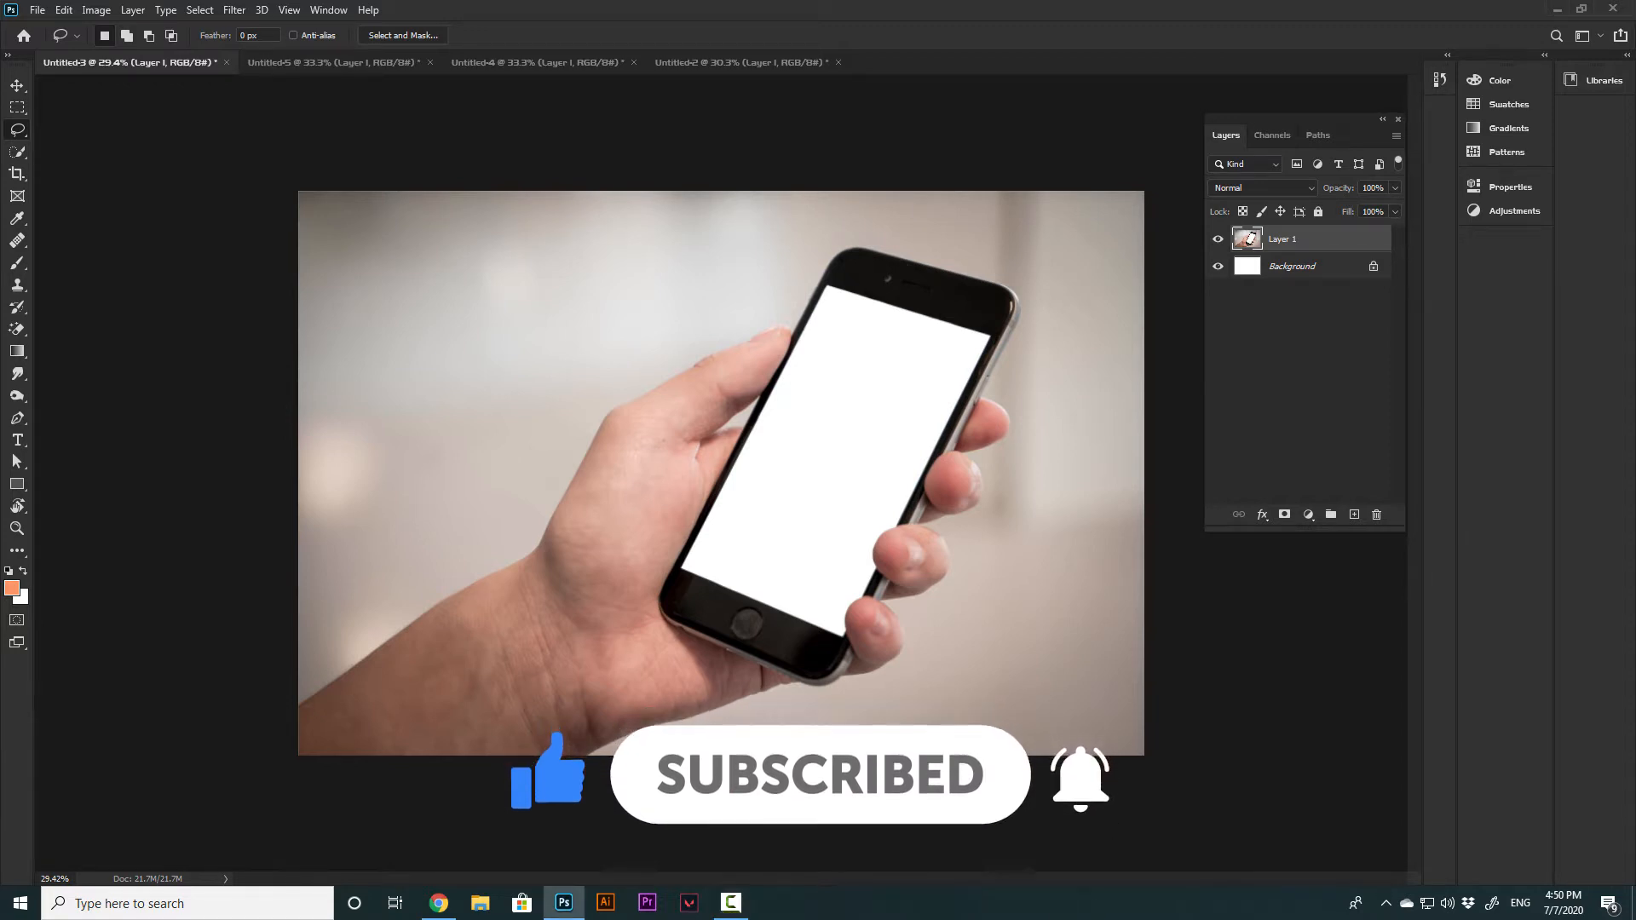
Activate the standard freehand Lasso tool
right_click(17, 131)
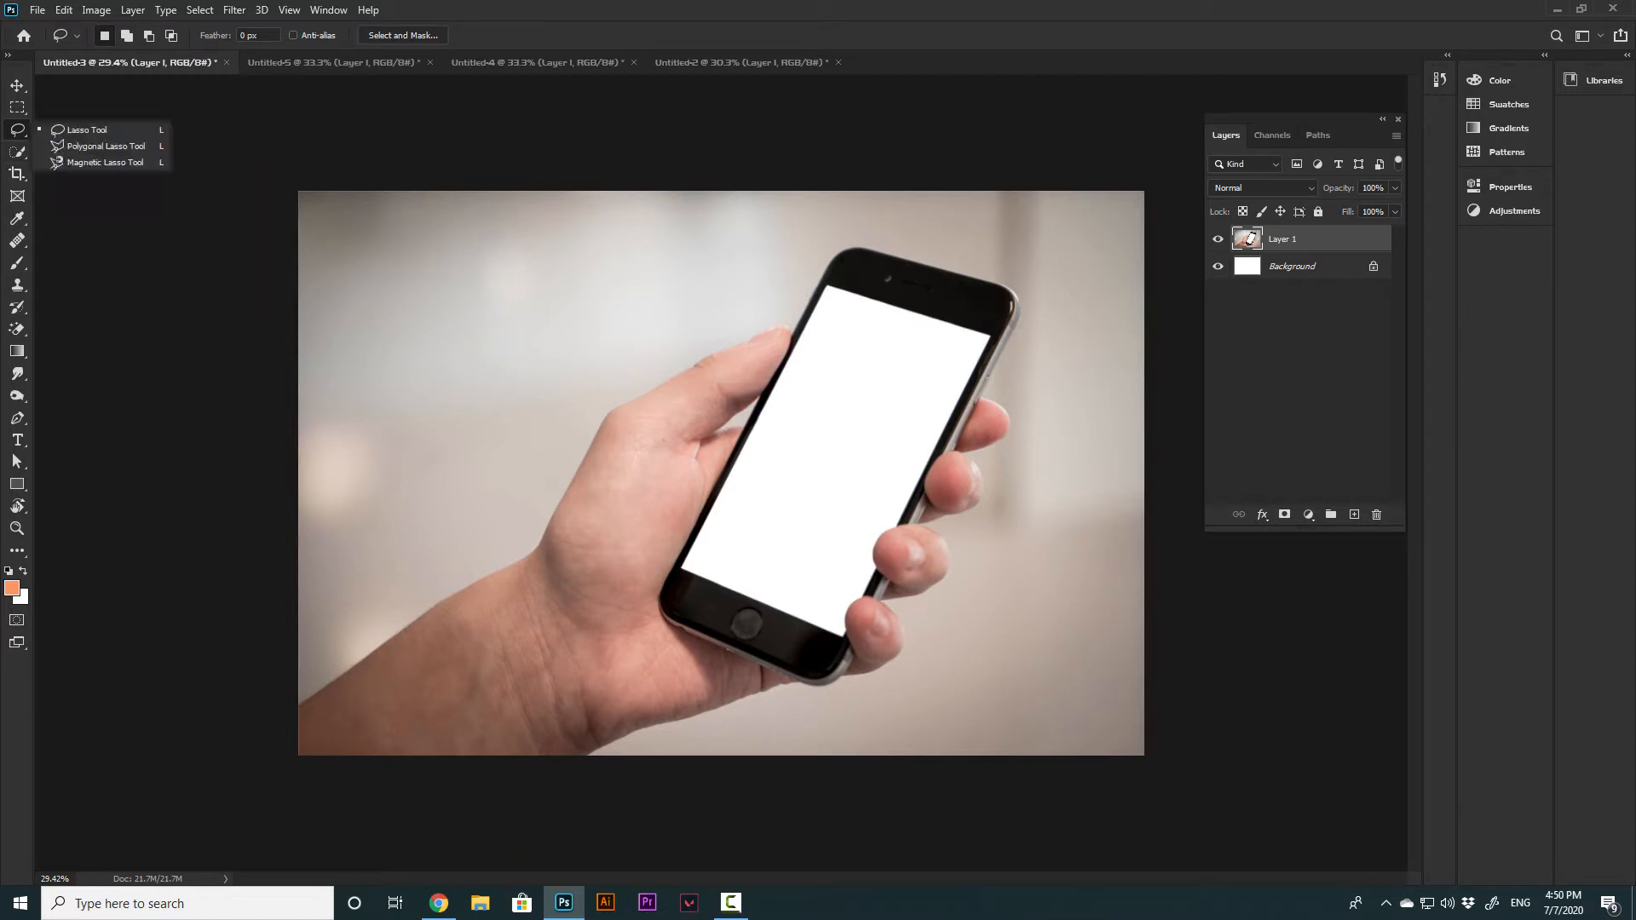
click(75, 130)
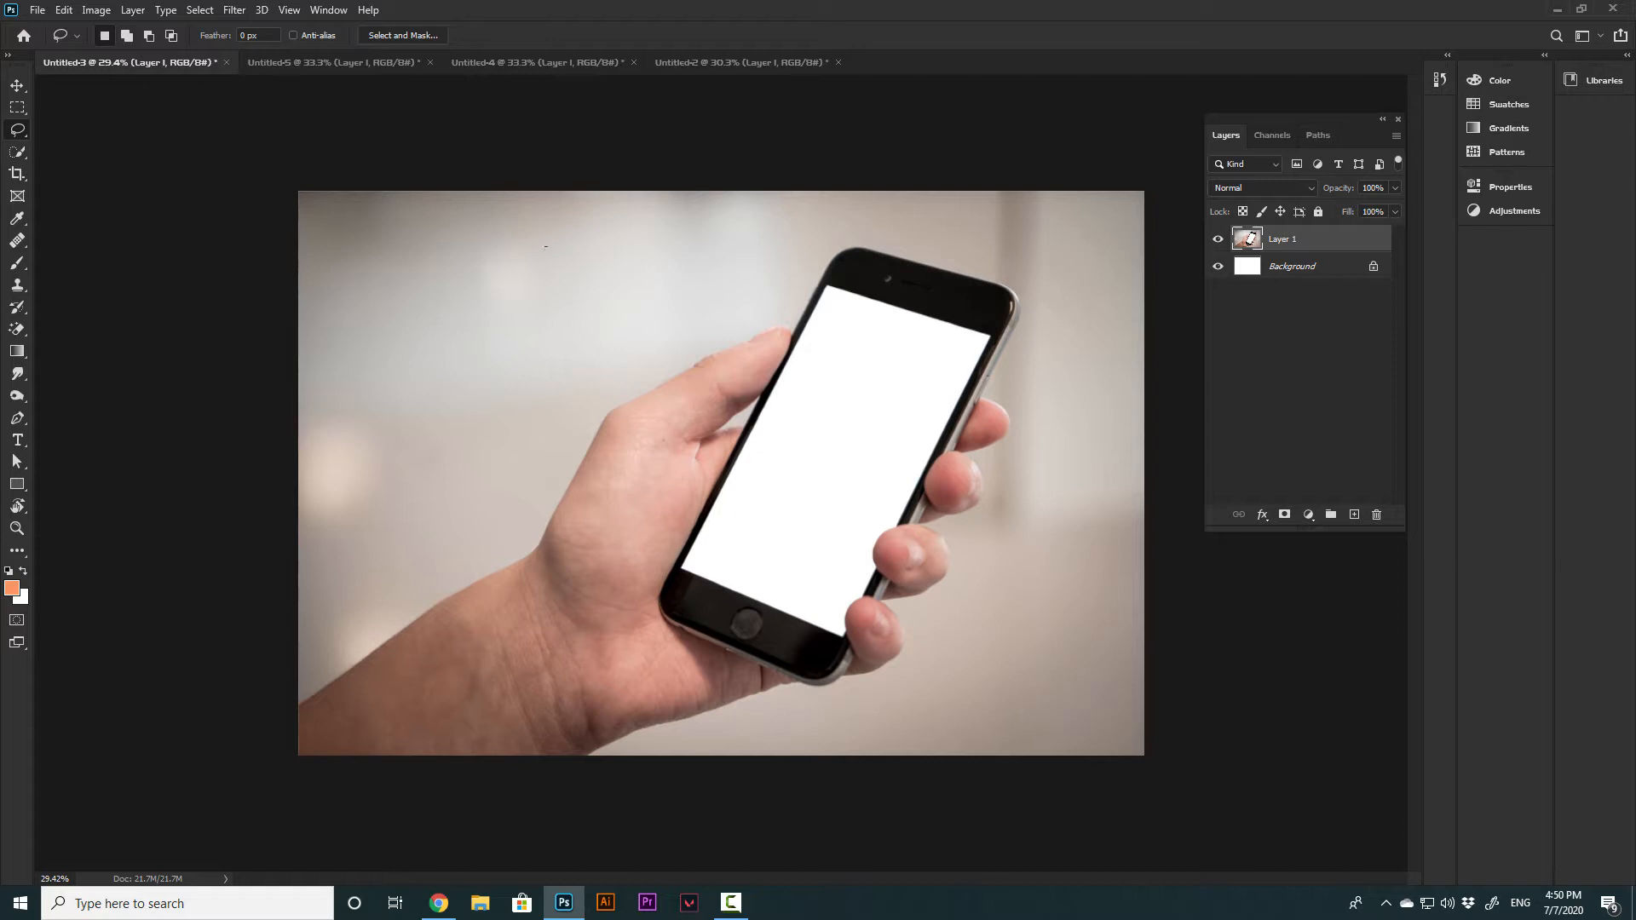
Try out several freehand Lasso selections on the photo's blurred background, deselecting each one
mouse_move(545, 247)
mouse_down()
mouse_move(469, 345)
mouse_move(452, 470)
mouse_move(472, 539)
mouse_move(578, 632)
mouse_move(791, 648)
mouse_move(923, 506)
mouse_move(913, 391)
mouse_move(821, 281)
mouse_move(697, 240)
mouse_move(545, 247)
mouse_up()
key(ctrl+d)
mouse_move(438, 275)
mouse_down()
mouse_move(389, 434)
mouse_move(395, 471)
mouse_move(448, 514)
mouse_move(529, 496)
mouse_move(604, 344)
mouse_move(590, 263)
mouse_move(563, 225)
mouse_move(496, 205)
mouse_up()
key(ctrl+d)
drag(392, 520, 393, 519)
key(ctrl+d)
mouse_move(546, 211)
mouse_down()
mouse_move(385, 407)
mouse_move(506, 430)
mouse_move(675, 278)
mouse_up()
drag(592, 205, 546, 212)
key(ctrl+d)
key(ctrl+plus)
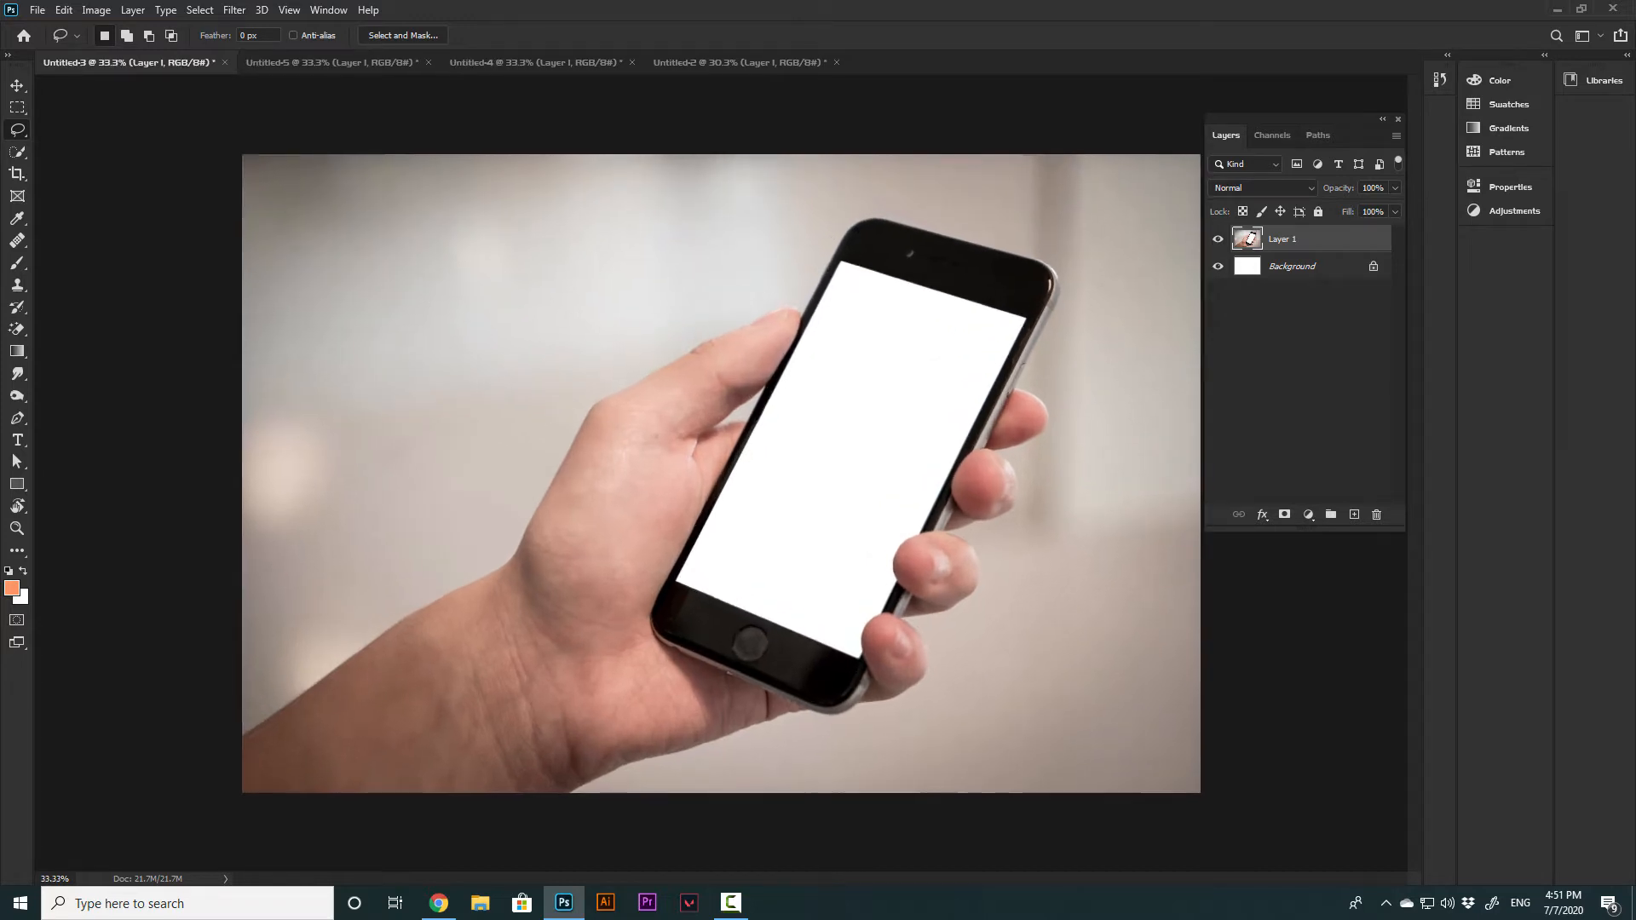
mouse_move(431, 207)
mouse_down()
mouse_move(356, 328)
mouse_move(555, 274)
mouse_move(430, 207)
mouse_up()
key(ctrl+d)
Try tracing the forearm's upper edge with the Lasso tool, deselecting each trial outline
scroll(460, 713, up, 3)
scroll(55, 756, up, 1)
drag(55, 755, 285, 665)
scroll(286, 665, up, 4)
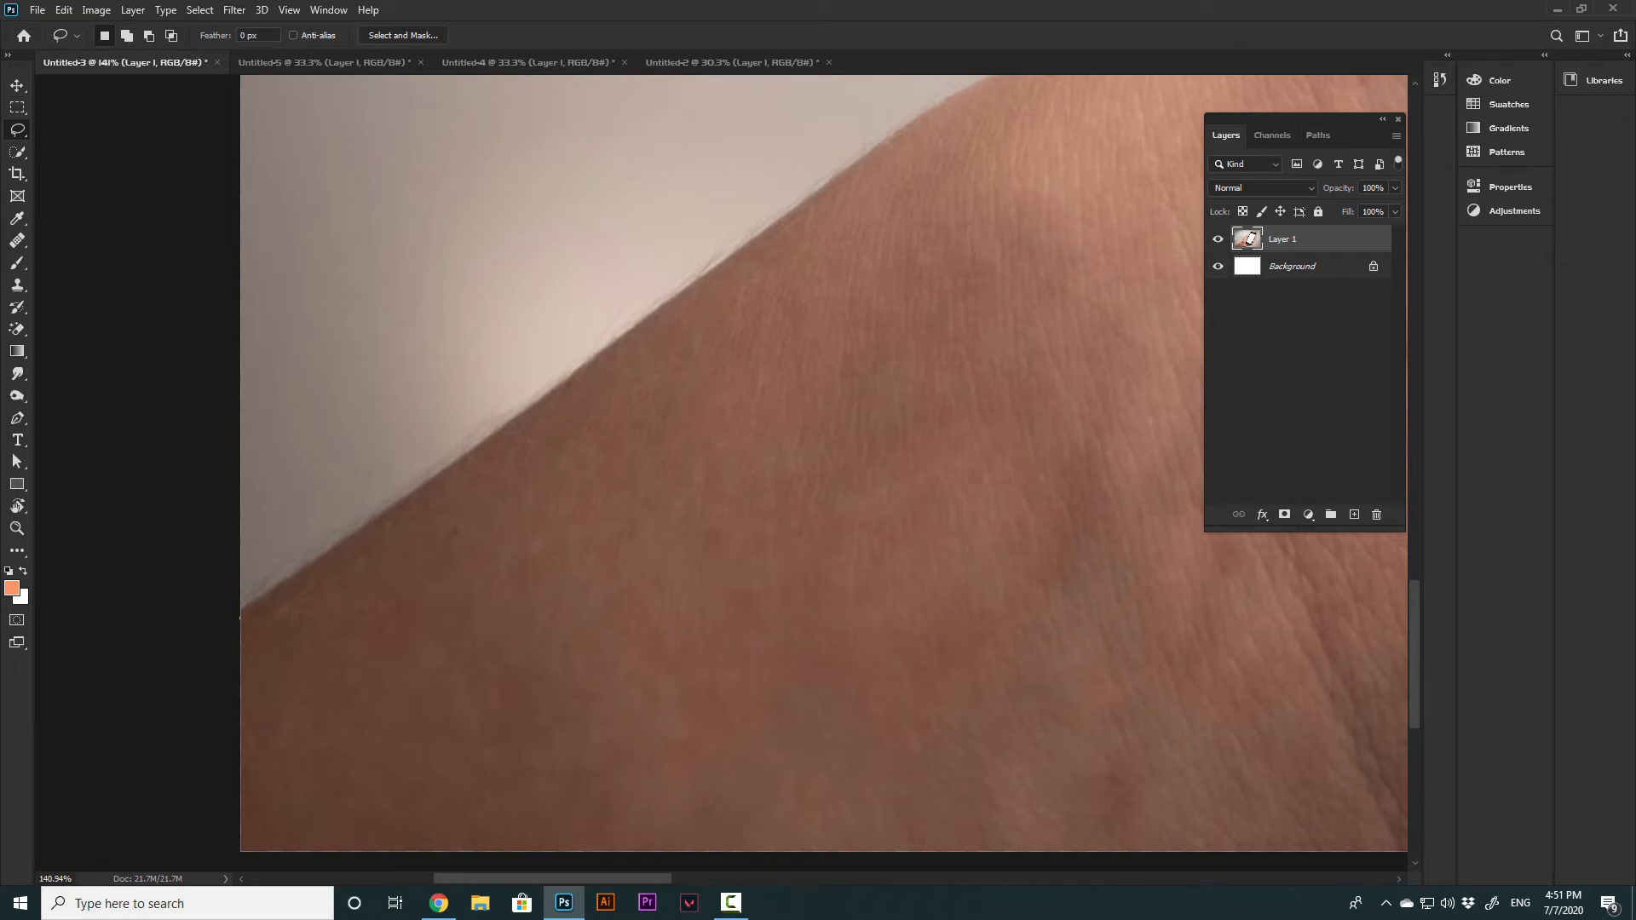
mouse_move(330, 546)
mouse_down()
mouse_move(378, 517)
mouse_move(494, 503)
mouse_move(621, 371)
mouse_up()
key(ctrl+d)
scroll(571, 401, down, 3)
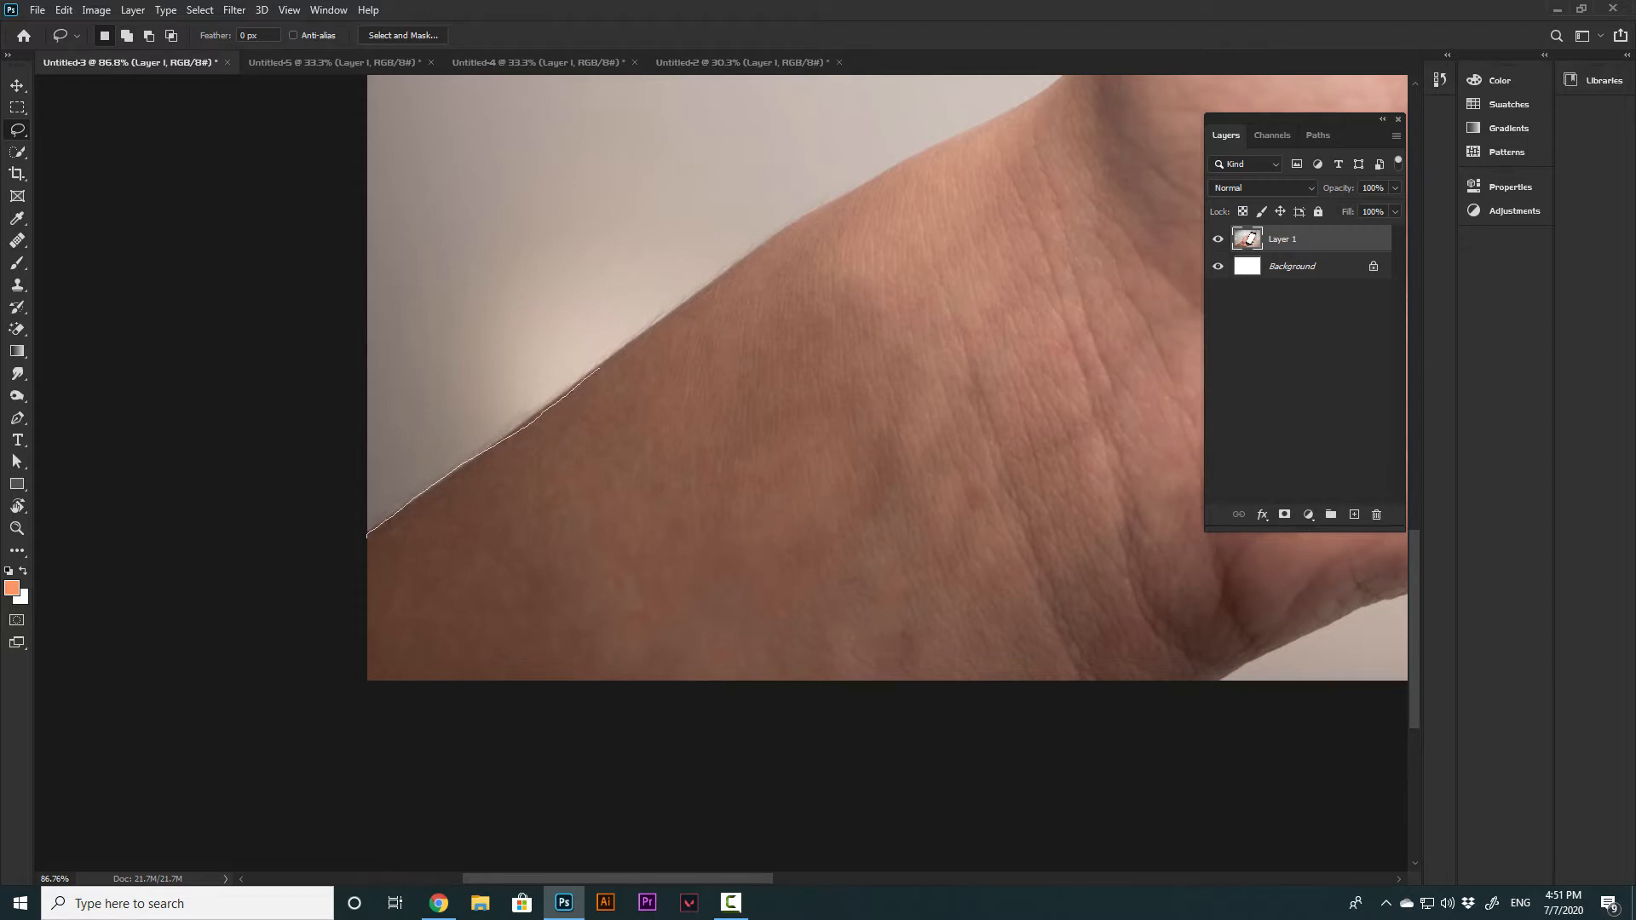
drag(599, 368, 598, 369)
key(ctrl+d)
Start a Lasso outline at the photo's border and trace the forearm's upper edge, the wrist and the side of the hand
key(ctrl+minus)
key(ctrl+minus)
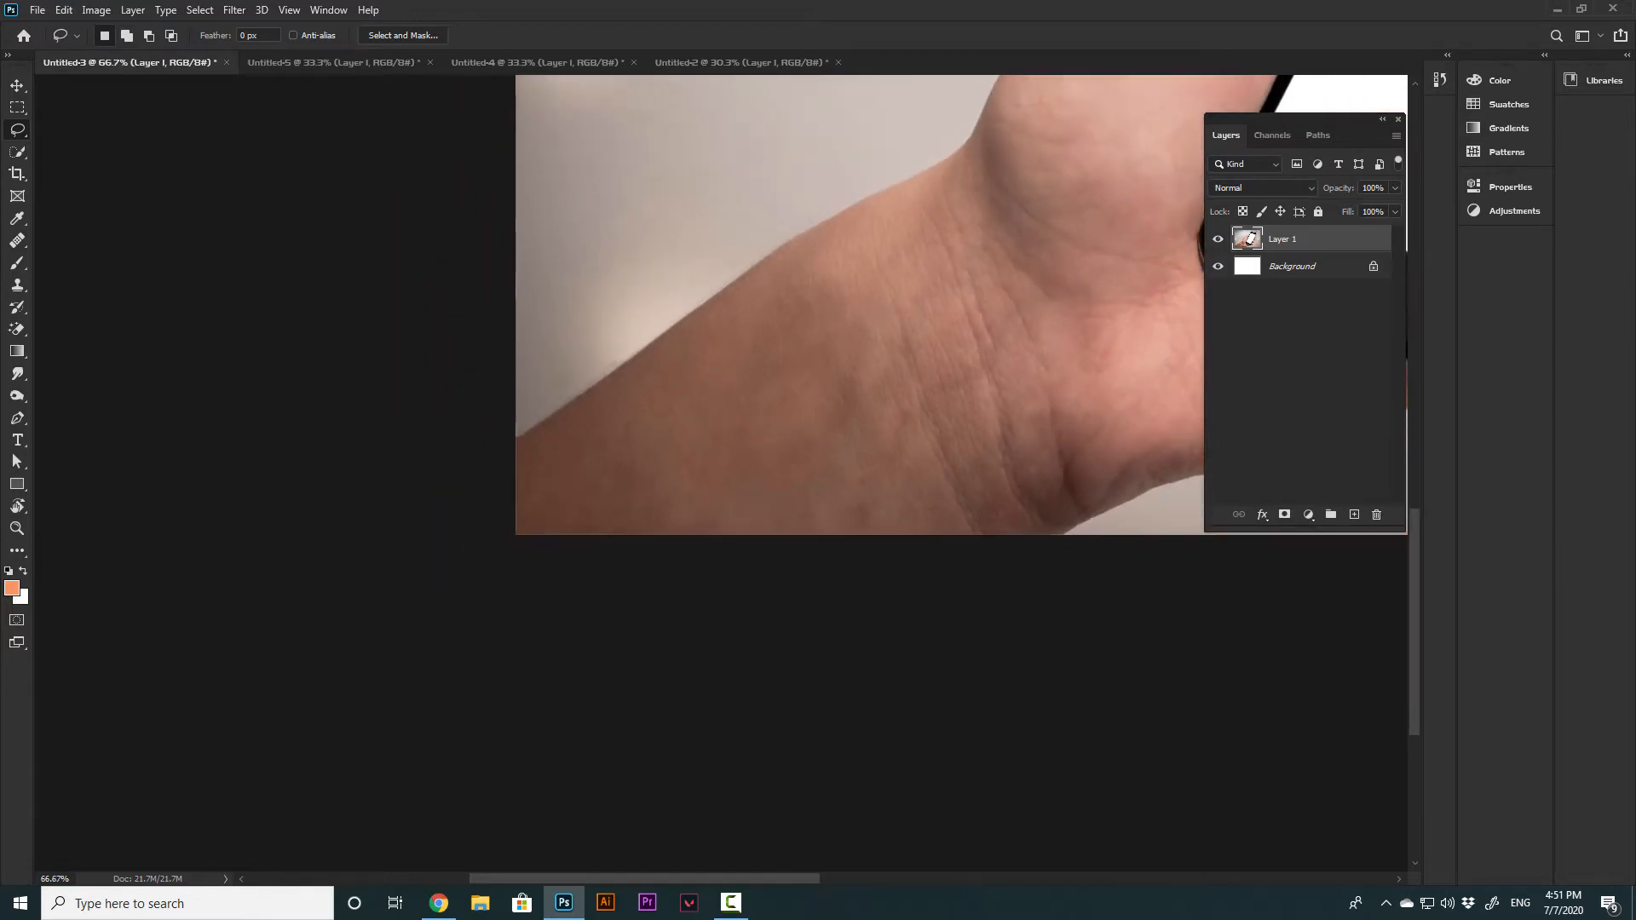
drag(860, 341, 482, 714)
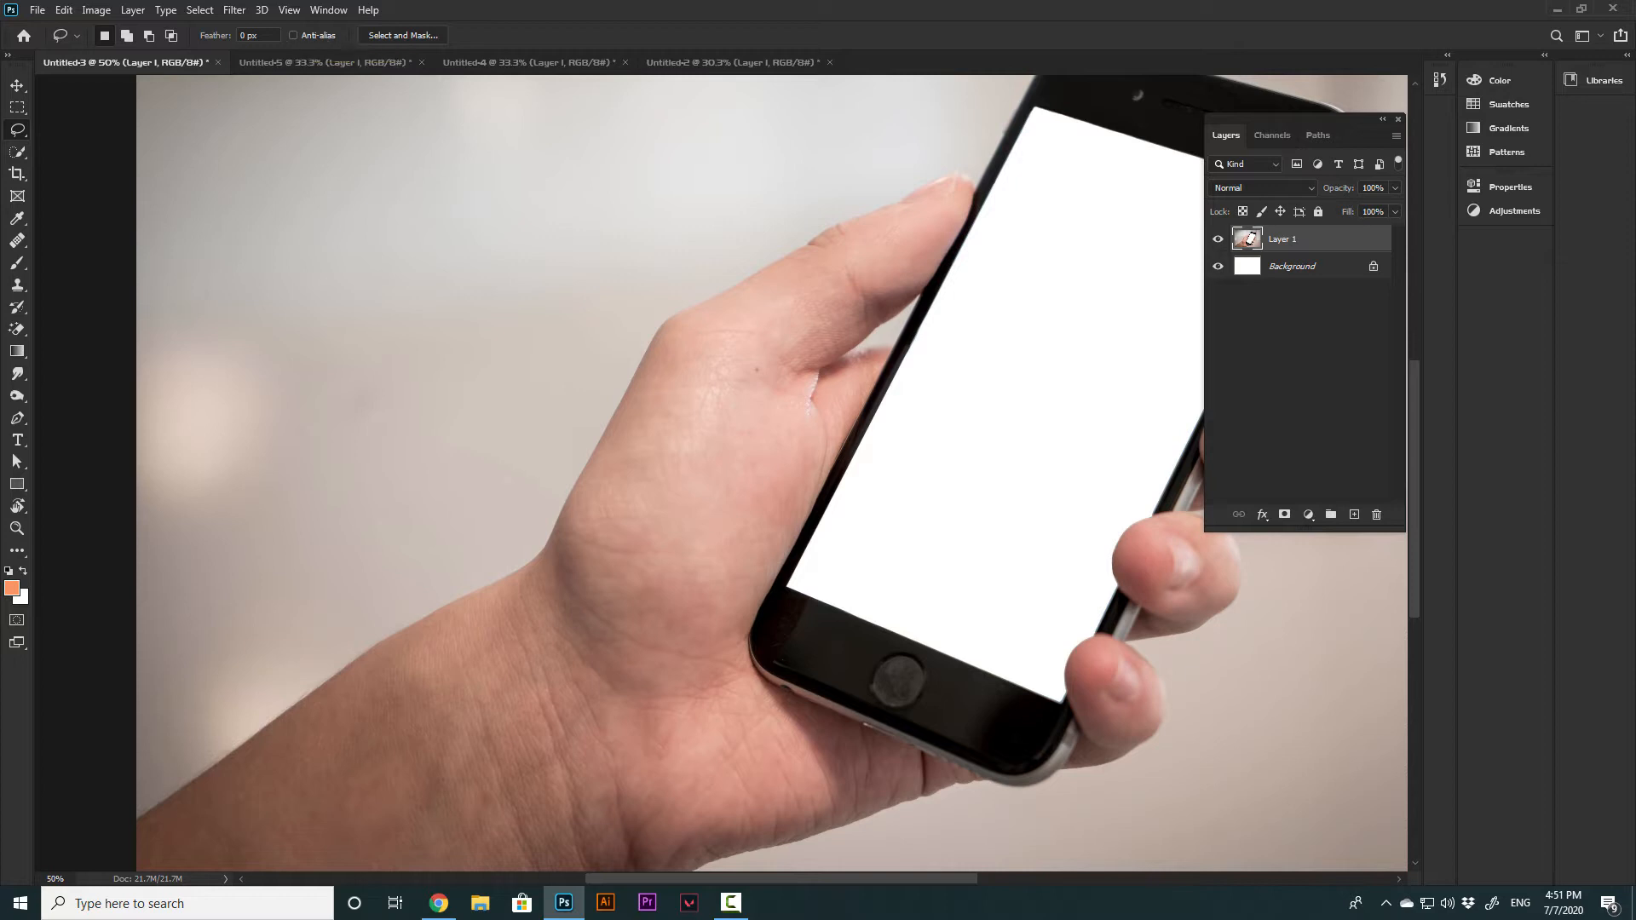
drag(146, 798, 150, 588)
scroll(150, 588, up, 8)
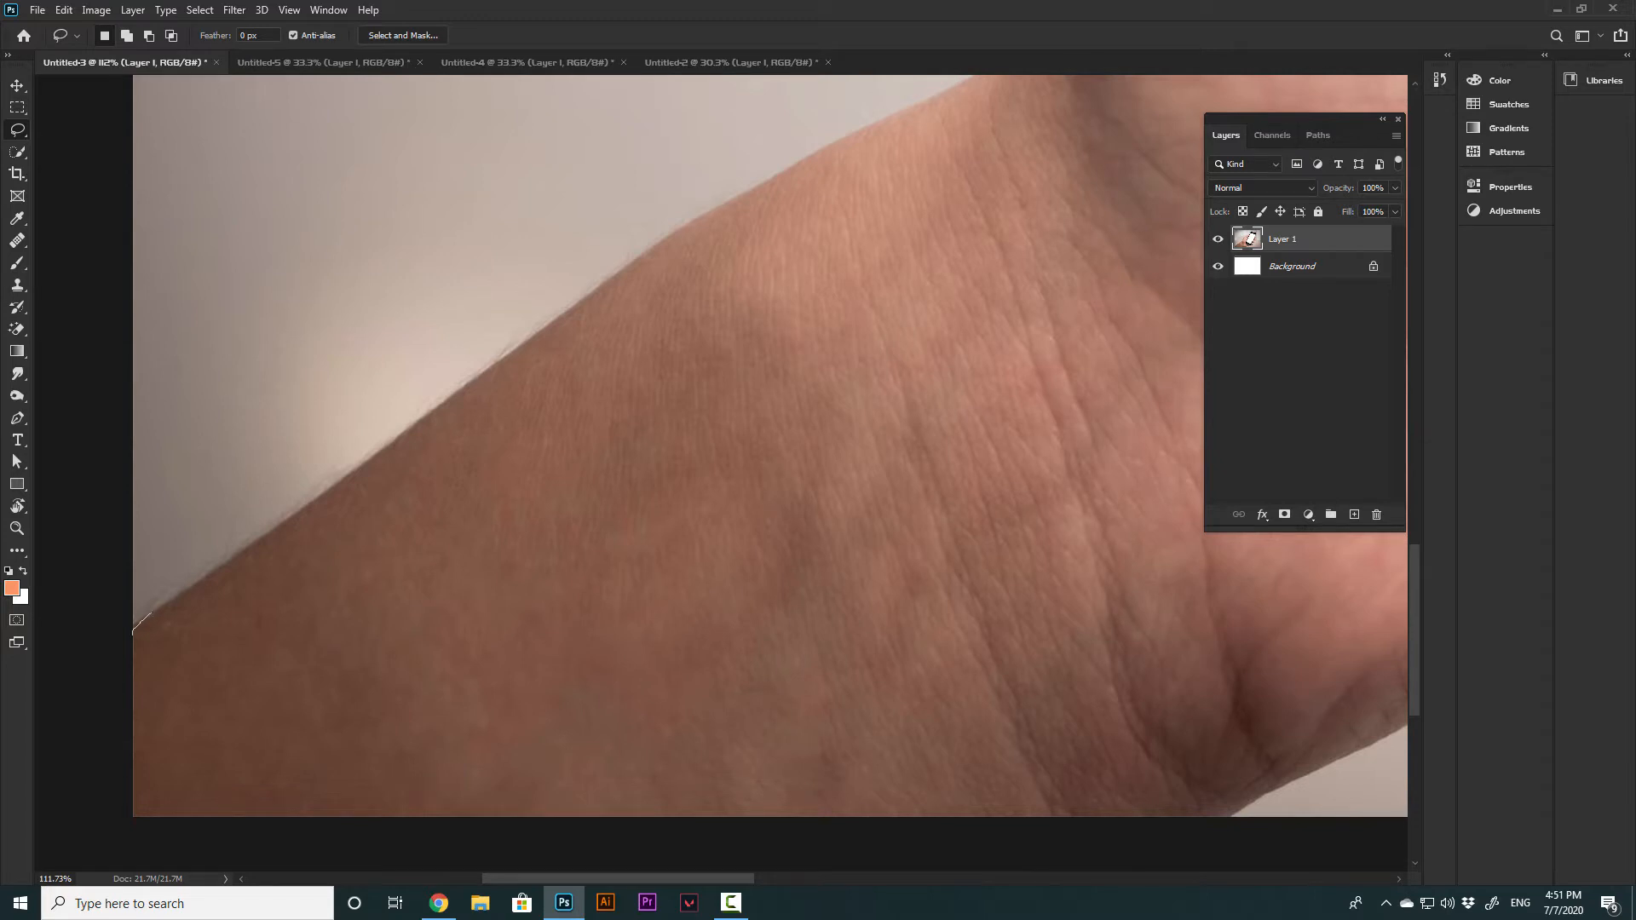
mouse_move(152, 614)
mouse_down()
mouse_move(573, 316)
mouse_move(299, 648)
mouse_move(443, 536)
mouse_move(662, 434)
mouse_move(461, 741)
mouse_move(545, 676)
mouse_up()
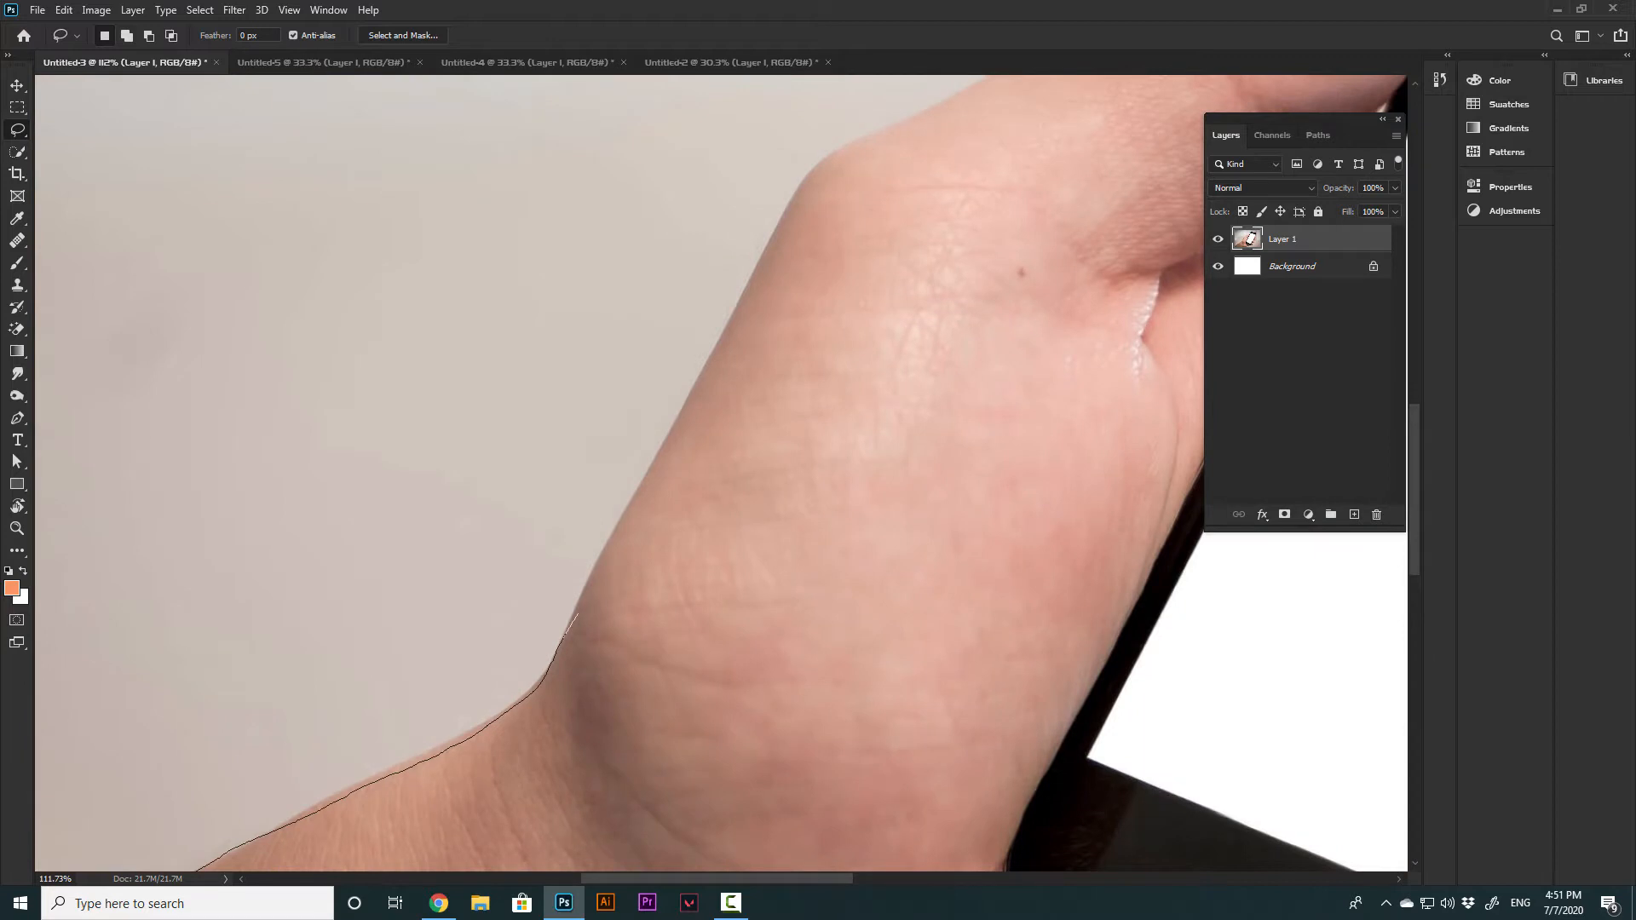
mouse_move(578, 613)
mouse_down()
mouse_move(471, 742)
mouse_move(356, 765)
mouse_move(293, 738)
mouse_move(286, 683)
mouse_move(273, 695)
mouse_up()
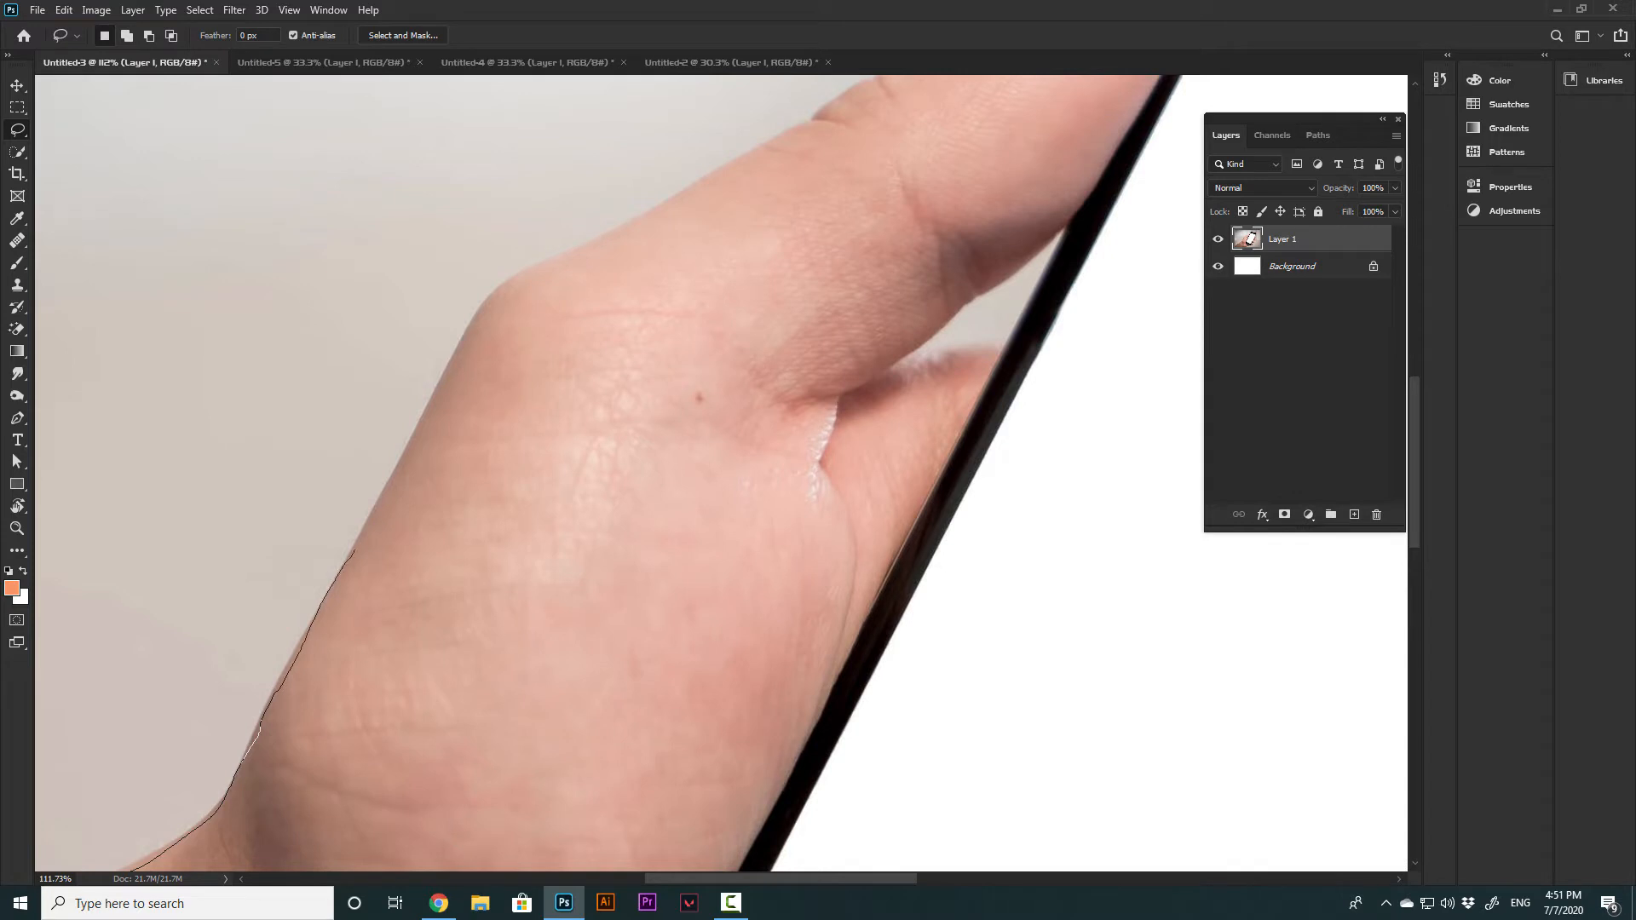
drag(355, 550, 231, 794)
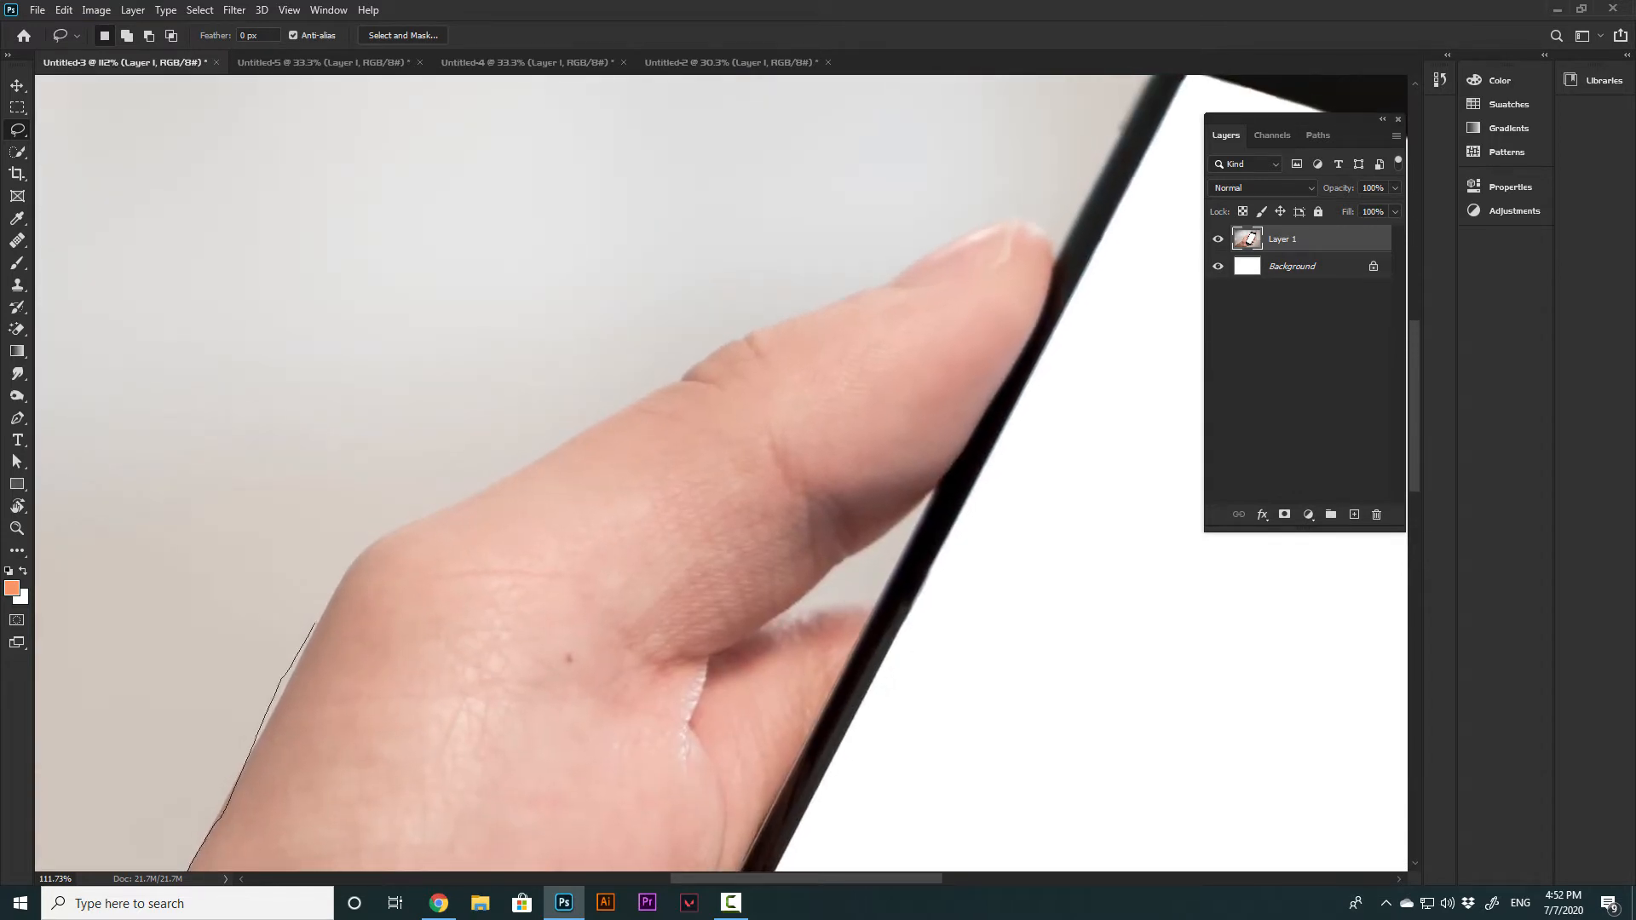
Continue the Lasso outline over the knuckle, around the thumb and up the adjacent side of the phone
drag(415, 523, 203, 637)
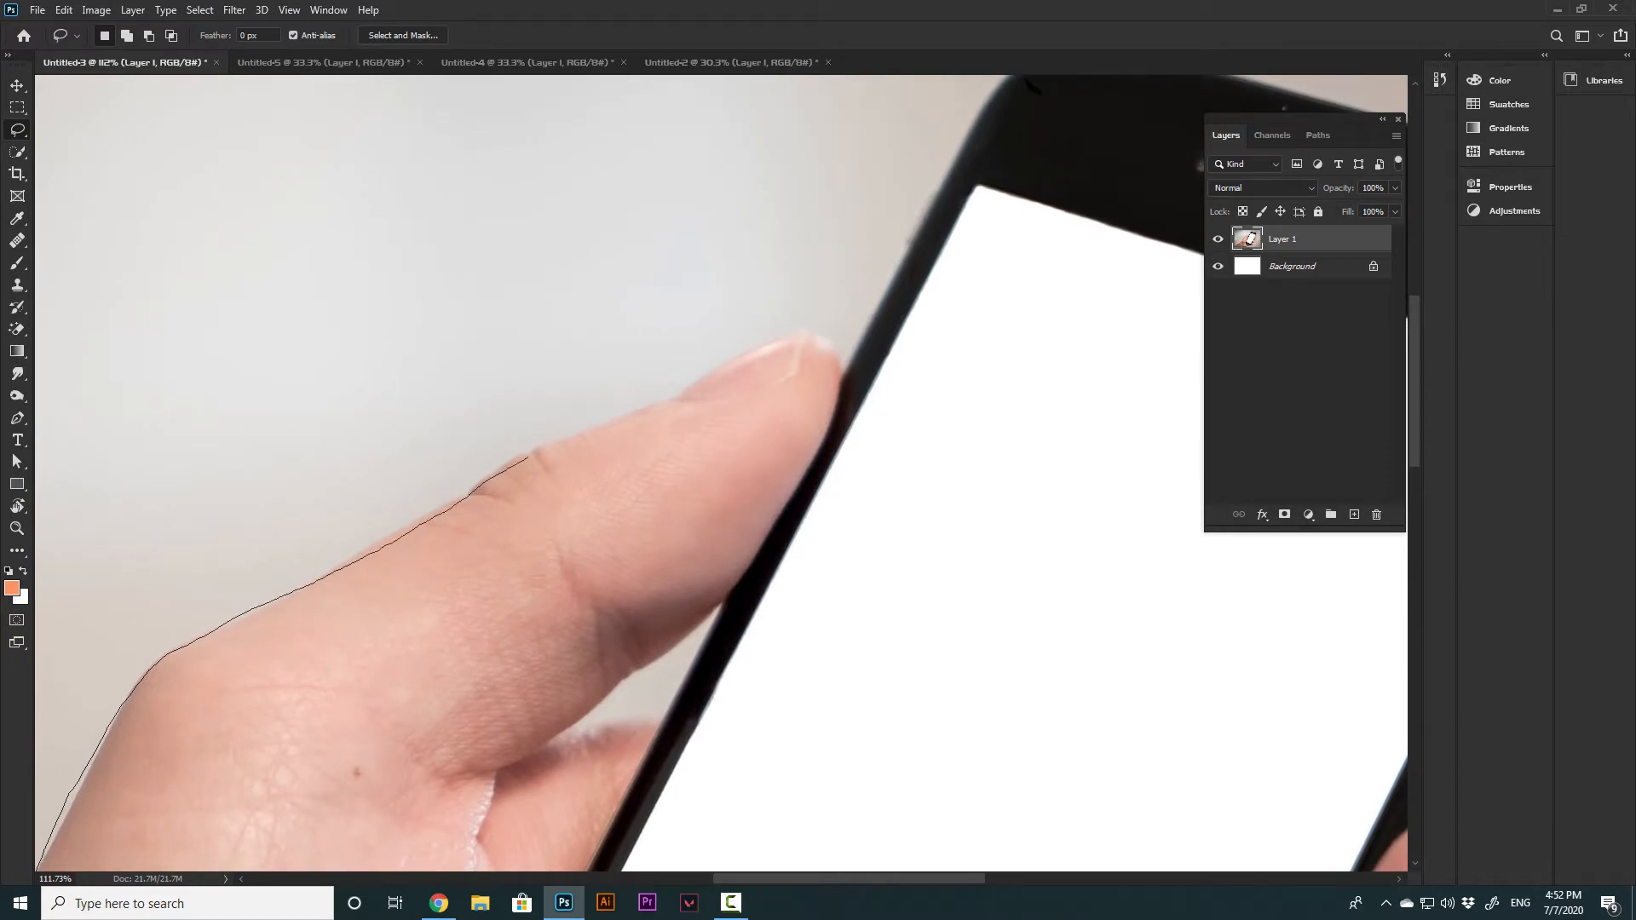
mouse_move(662, 394)
mouse_down()
mouse_move(55, 648)
mouse_move(68, 642)
mouse_up()
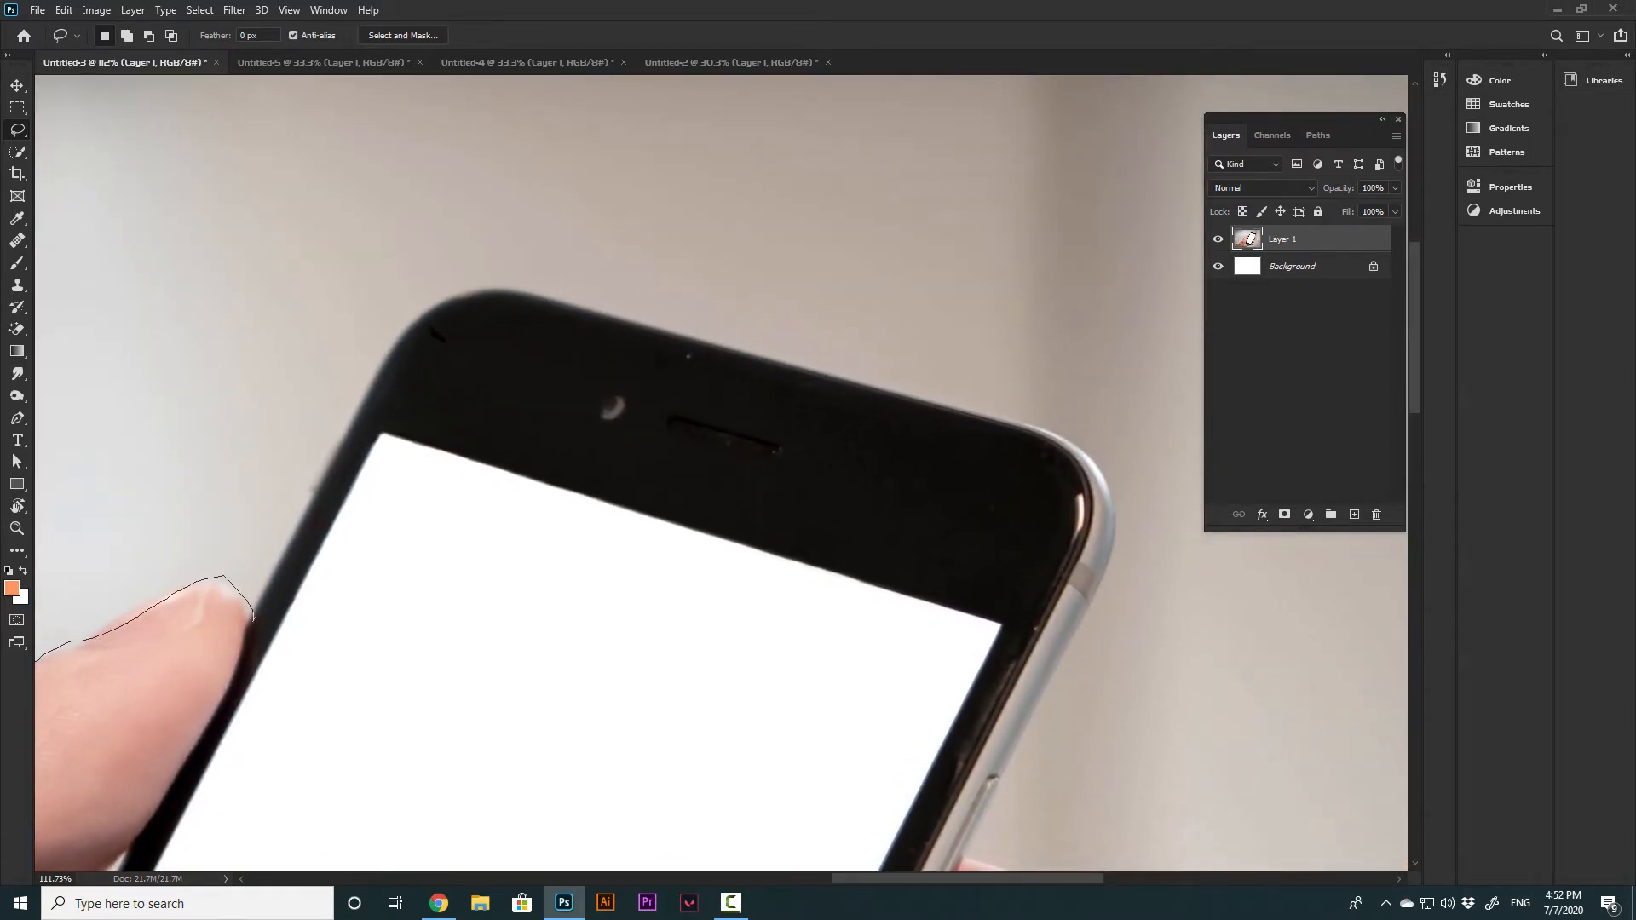
mouse_move(313, 498)
mouse_down()
mouse_move(179, 656)
mouse_move(179, 609)
mouse_up()
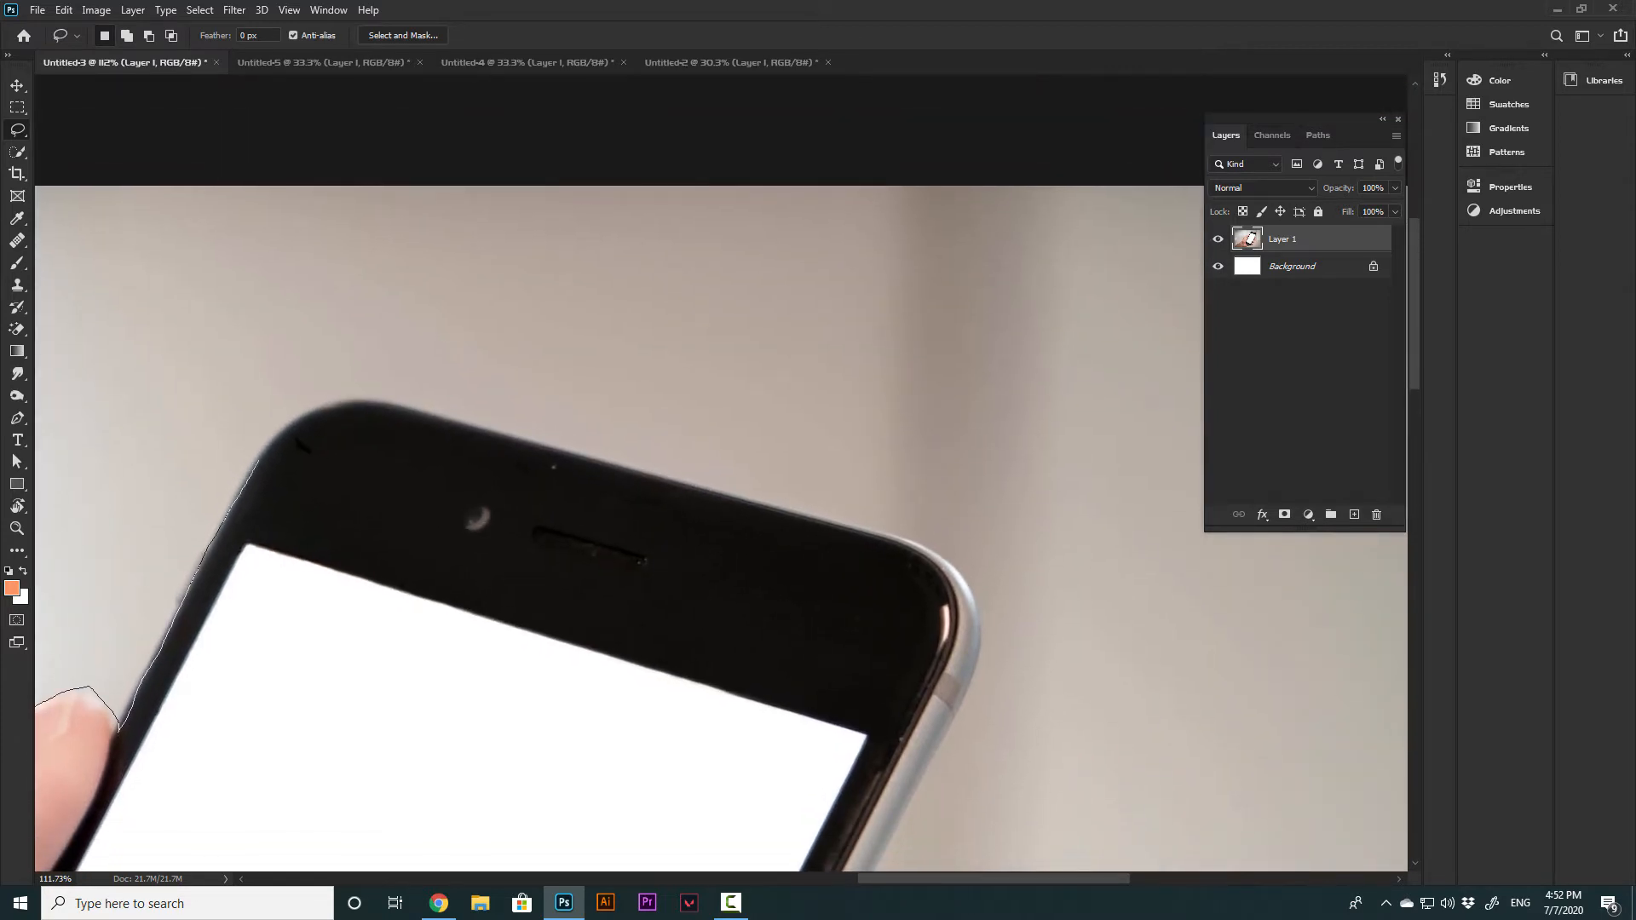
Trace the phone's top, its far side, the fingertips and the hand's underside, closing the selection at the forearm
drag(409, 400, 542, 432)
drag(669, 473, 954, 551)
mouse_move(966, 695)
mouse_down()
mouse_move(1087, 194)
mouse_move(939, 486)
mouse_move(848, 257)
mouse_move(907, 279)
mouse_move(953, 332)
mouse_move(953, 392)
mouse_move(891, 440)
mouse_move(771, 474)
mouse_move(825, 531)
mouse_move(819, 653)
mouse_move(606, 738)
mouse_move(565, 597)
mouse_move(529, 234)
mouse_move(603, 267)
mouse_move(652, 324)
mouse_move(643, 432)
mouse_move(574, 479)
mouse_move(398, 522)
mouse_move(435, 319)
mouse_move(486, 372)
mouse_move(519, 493)
mouse_move(454, 557)
mouse_move(283, 608)
mouse_move(625, 536)
mouse_move(587, 573)
mouse_move(516, 576)
mouse_up()
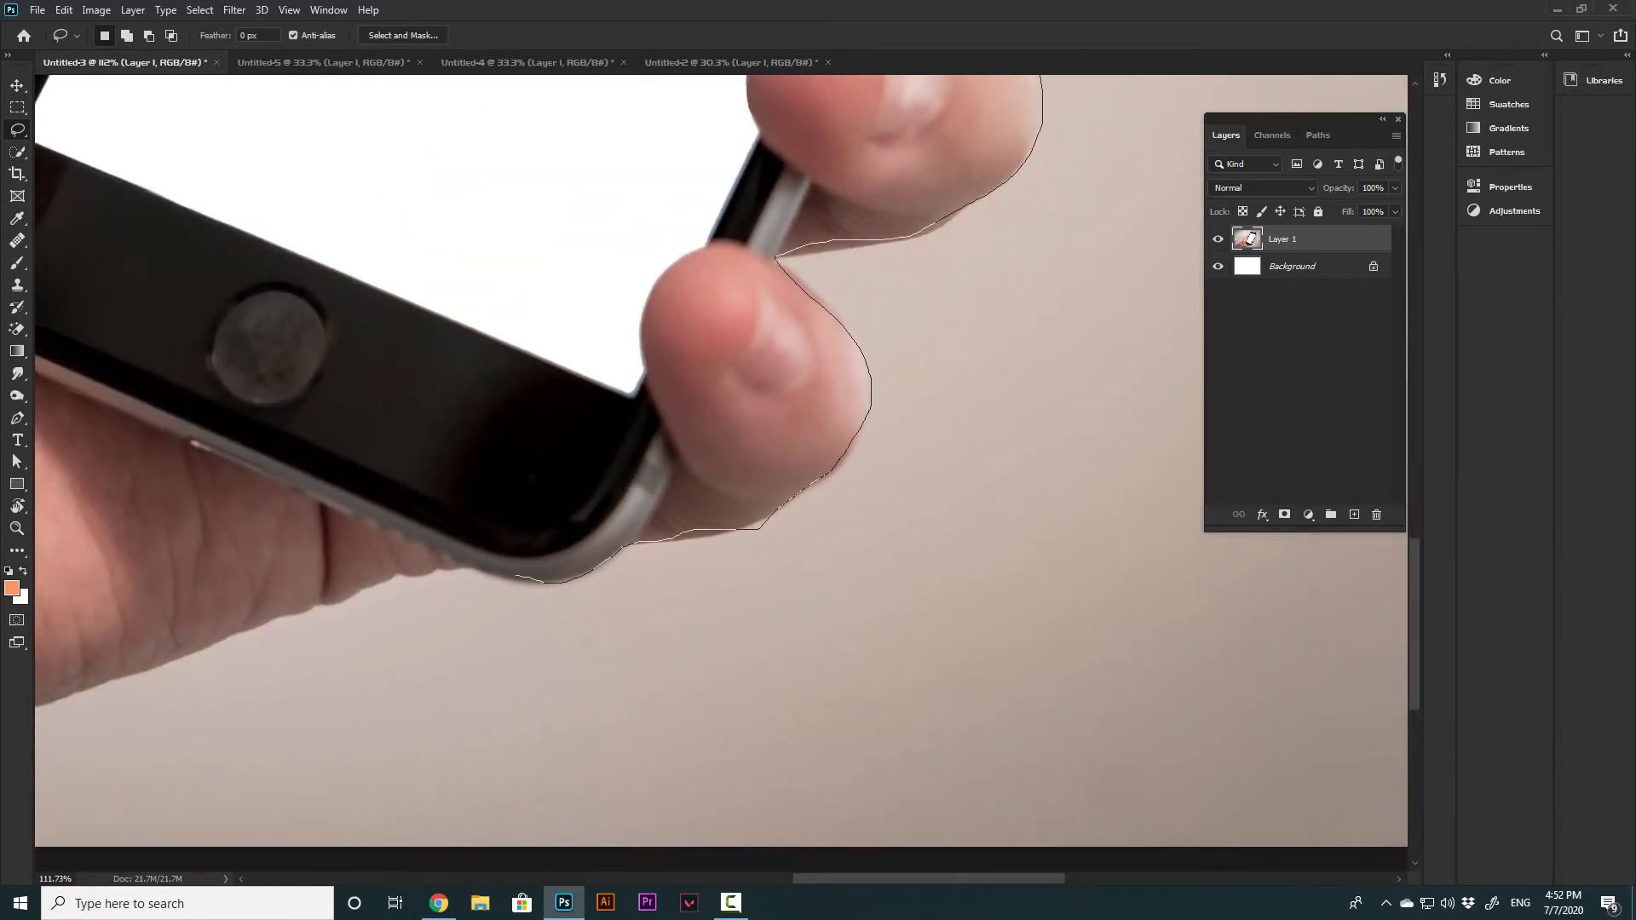
mouse_move(317, 605)
mouse_down()
mouse_move(746, 483)
mouse_move(51, 724)
mouse_move(352, 611)
mouse_up()
drag(838, 805, 524, 654)
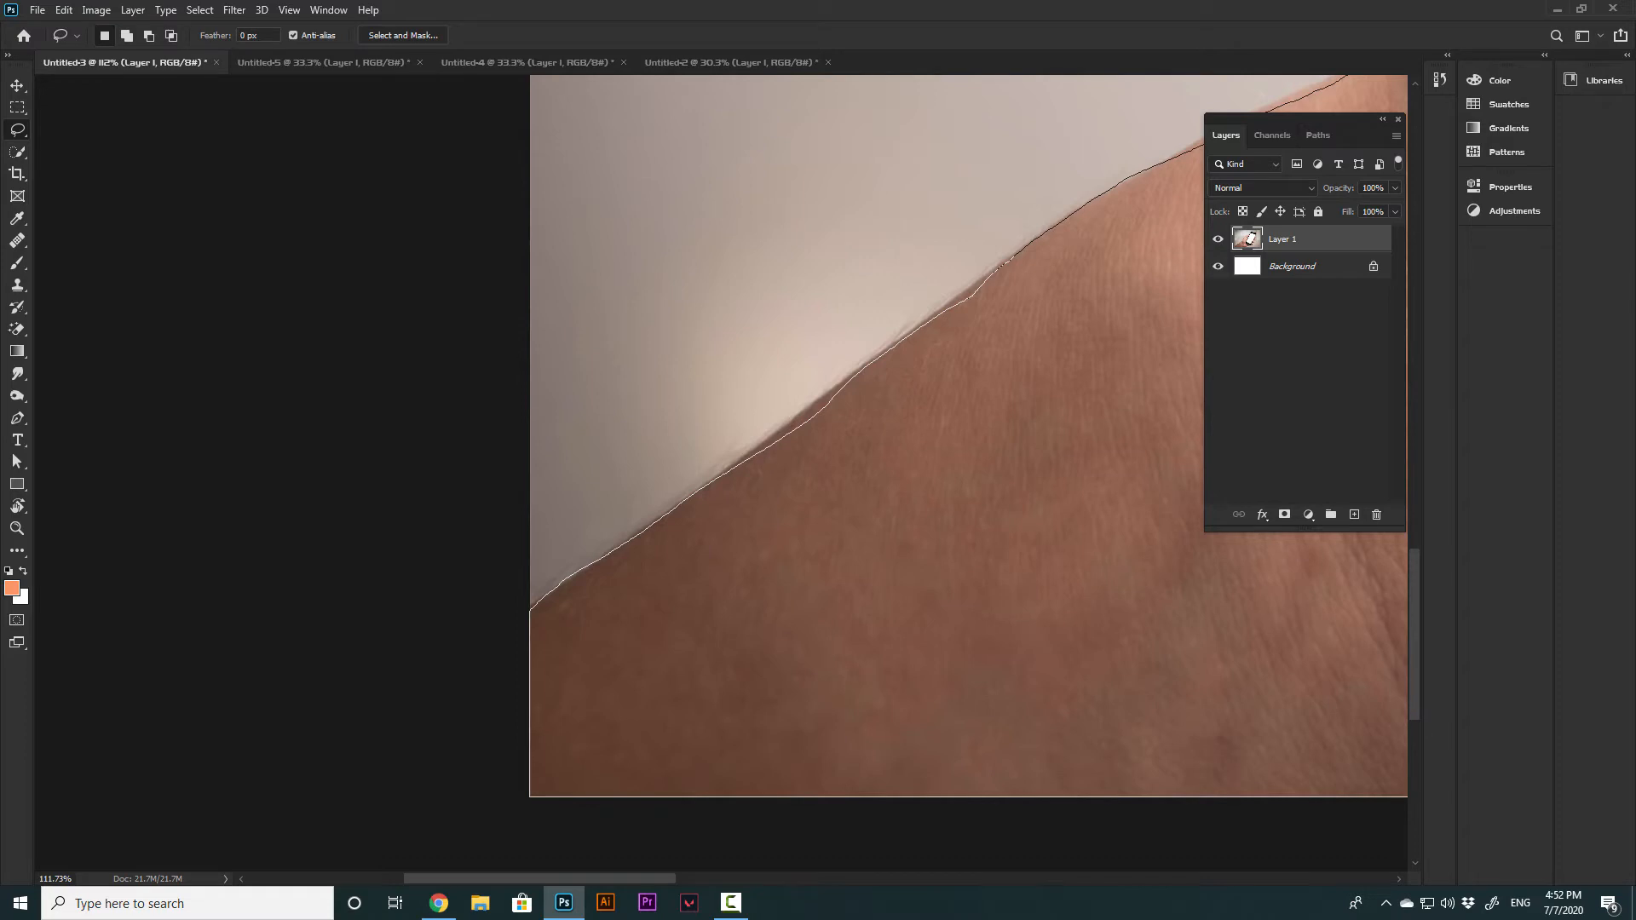
drag(529, 609, 529, 664)
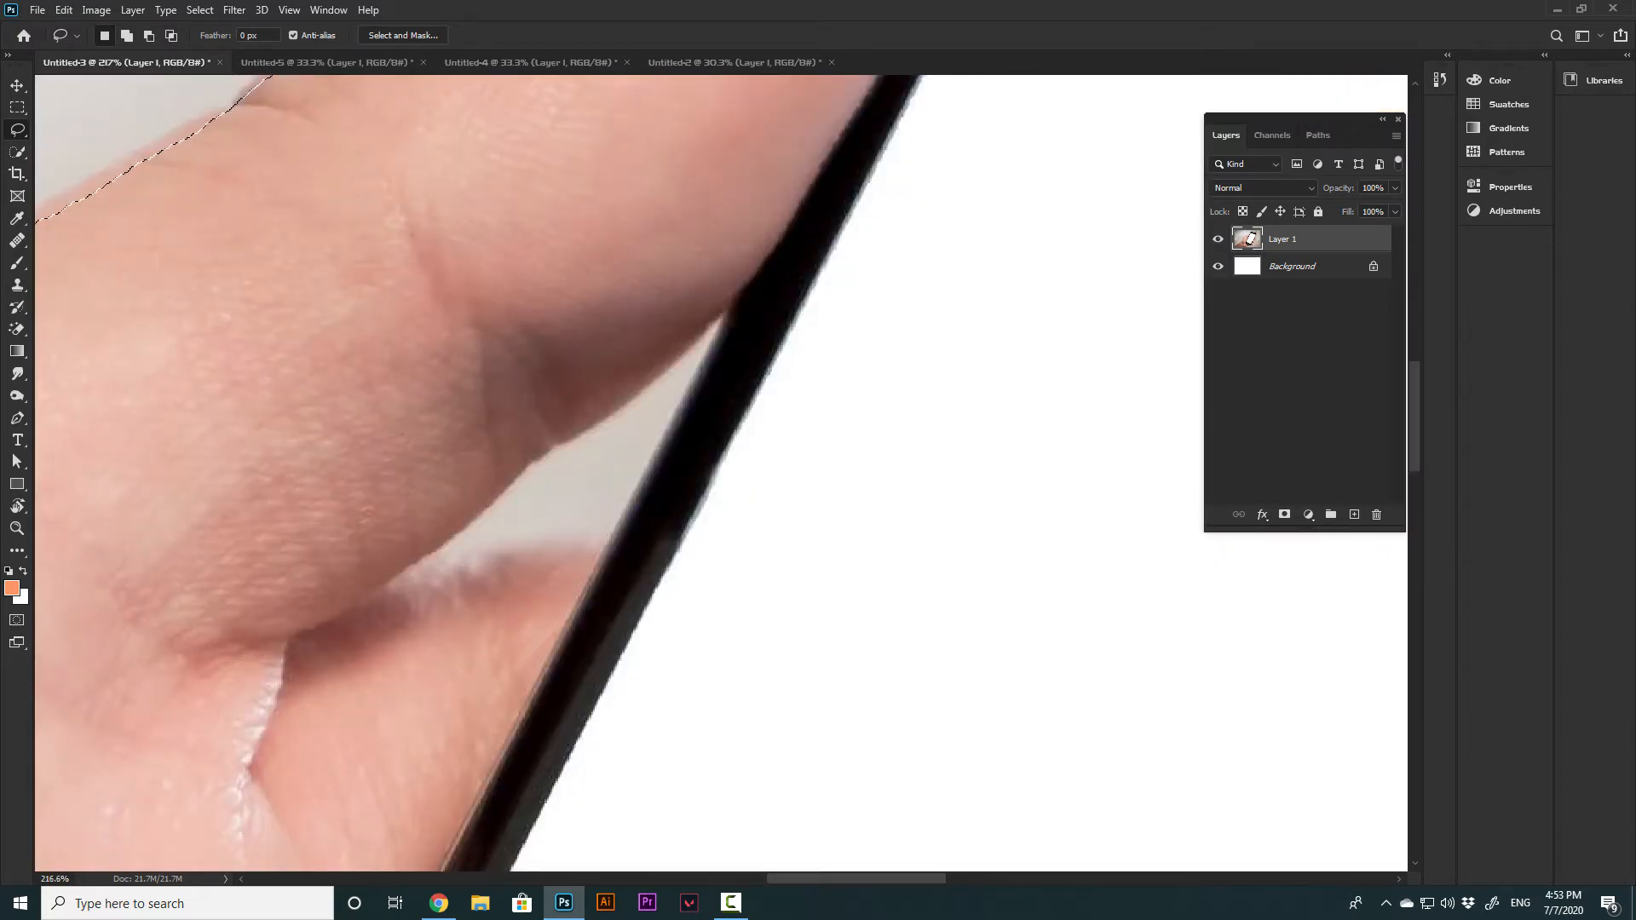
Subtract the background gap between the thumb's underside and the phone from the selection
key(alt)
drag(610, 523, 519, 552)
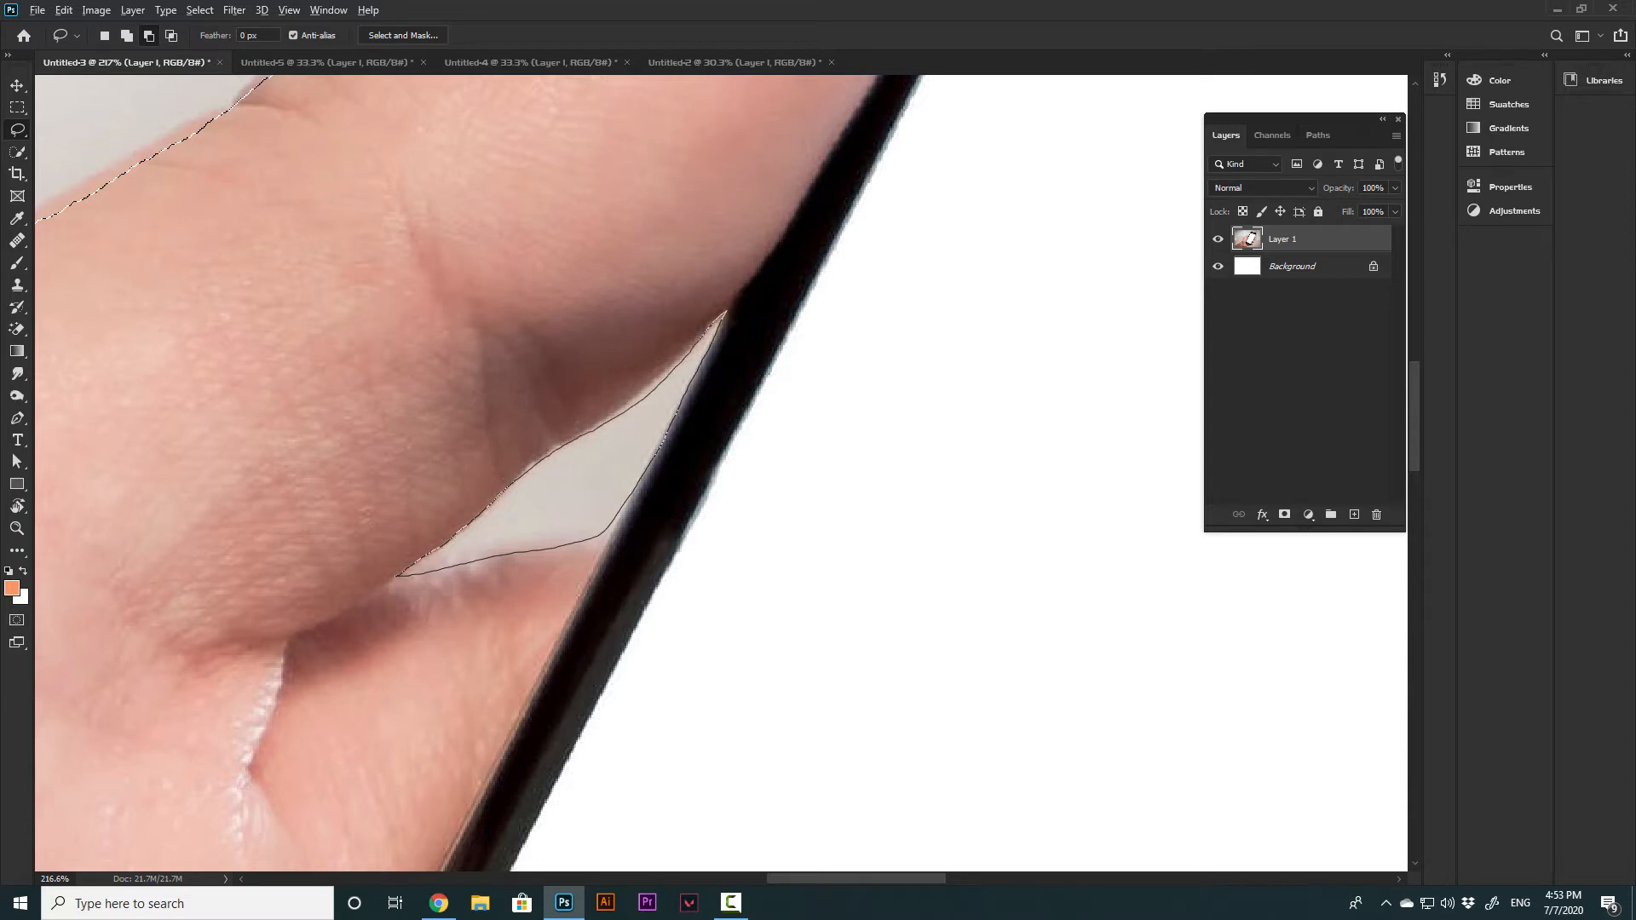
drag(723, 314, 726, 311)
Refine the selection along the thumb's upper edge, subtracting excess background and adding the missed part of the thumbnail
scroll(834, 320, down, 6)
scroll(834, 98, up, 7)
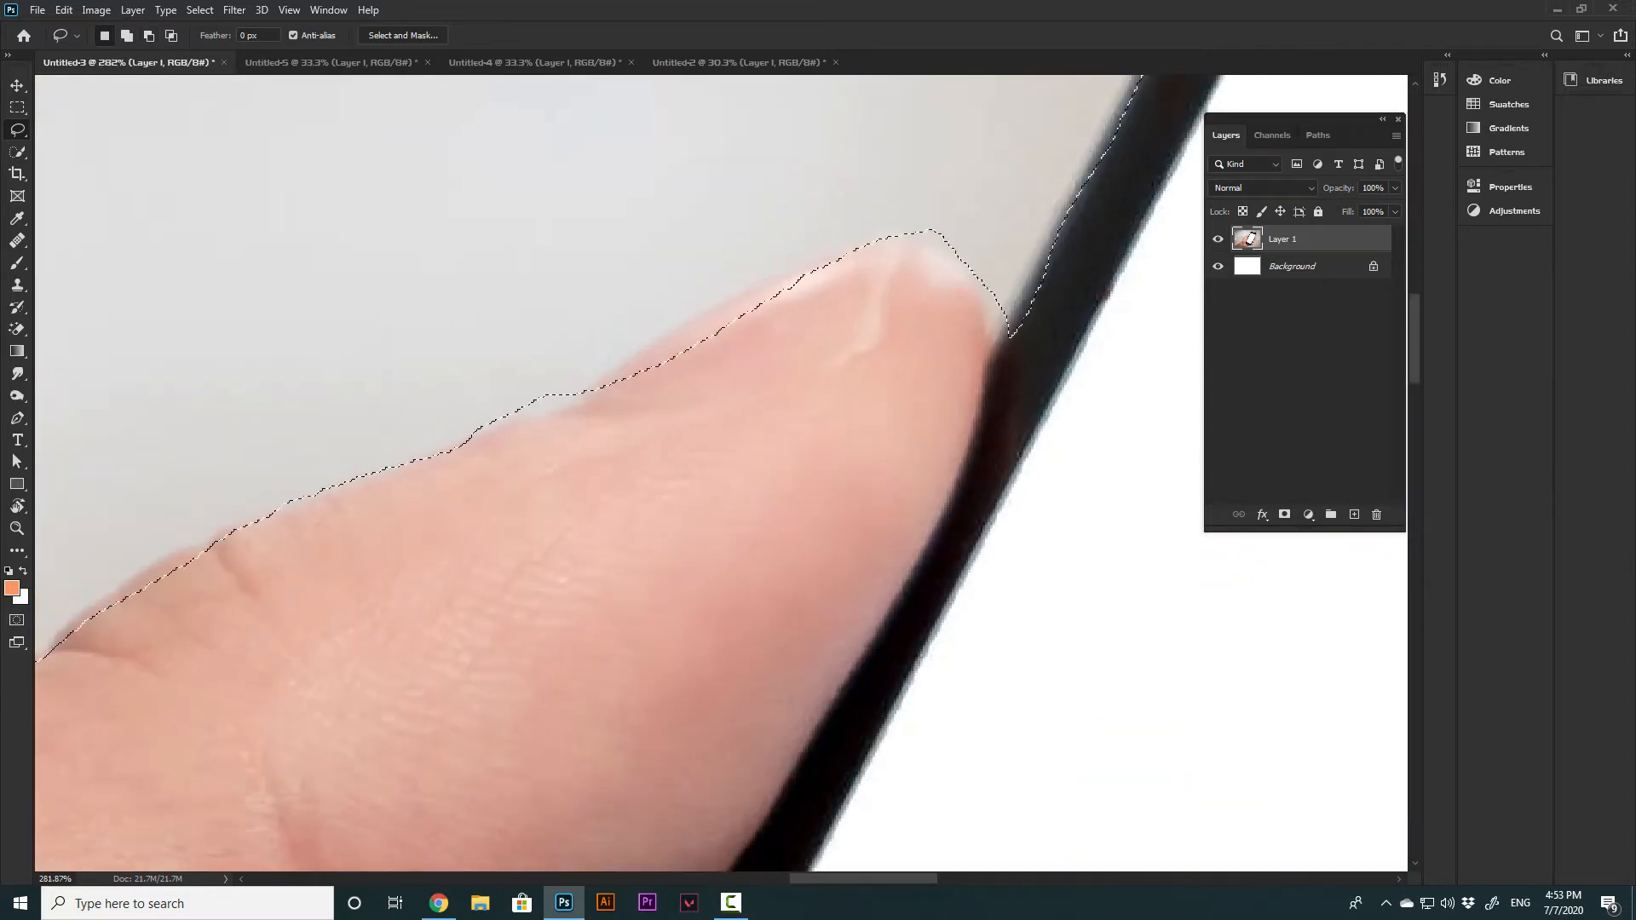
key(alt)
mouse_move(570, 400)
mouse_down()
mouse_move(451, 442)
mouse_move(462, 380)
mouse_up()
key(shift)
mouse_move(581, 413)
mouse_down()
mouse_move(668, 329)
mouse_move(784, 264)
mouse_move(901, 236)
mouse_up()
mouse_move(903, 294)
mouse_down()
mouse_move(634, 470)
mouse_move(541, 486)
mouse_up()
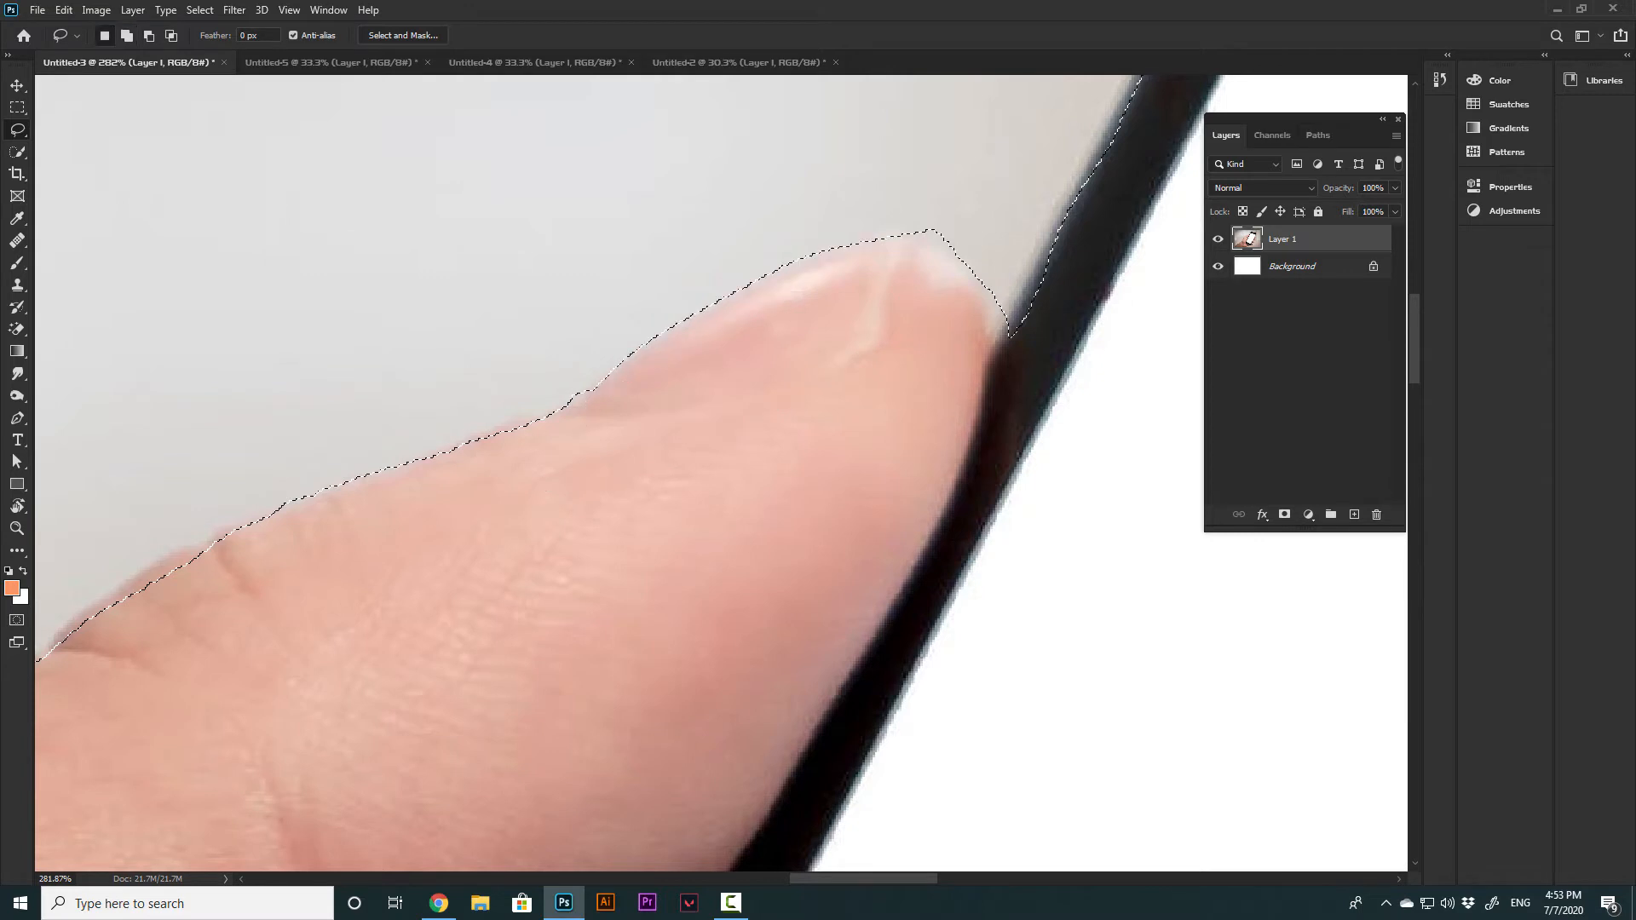
Trim the background between the thumb tip and the phone's edge out of the selection
drag(912, 224, 963, 302)
drag(1014, 249, 1013, 251)
mouse_move(986, 340)
mouse_down()
mouse_move(911, 415)
mouse_move(620, 437)
mouse_move(640, 484)
mouse_move(597, 577)
mouse_move(666, 439)
mouse_move(645, 475)
mouse_move(644, 416)
mouse_up()
drag(644, 415, 542, 618)
scroll(540, 620, down, 2)
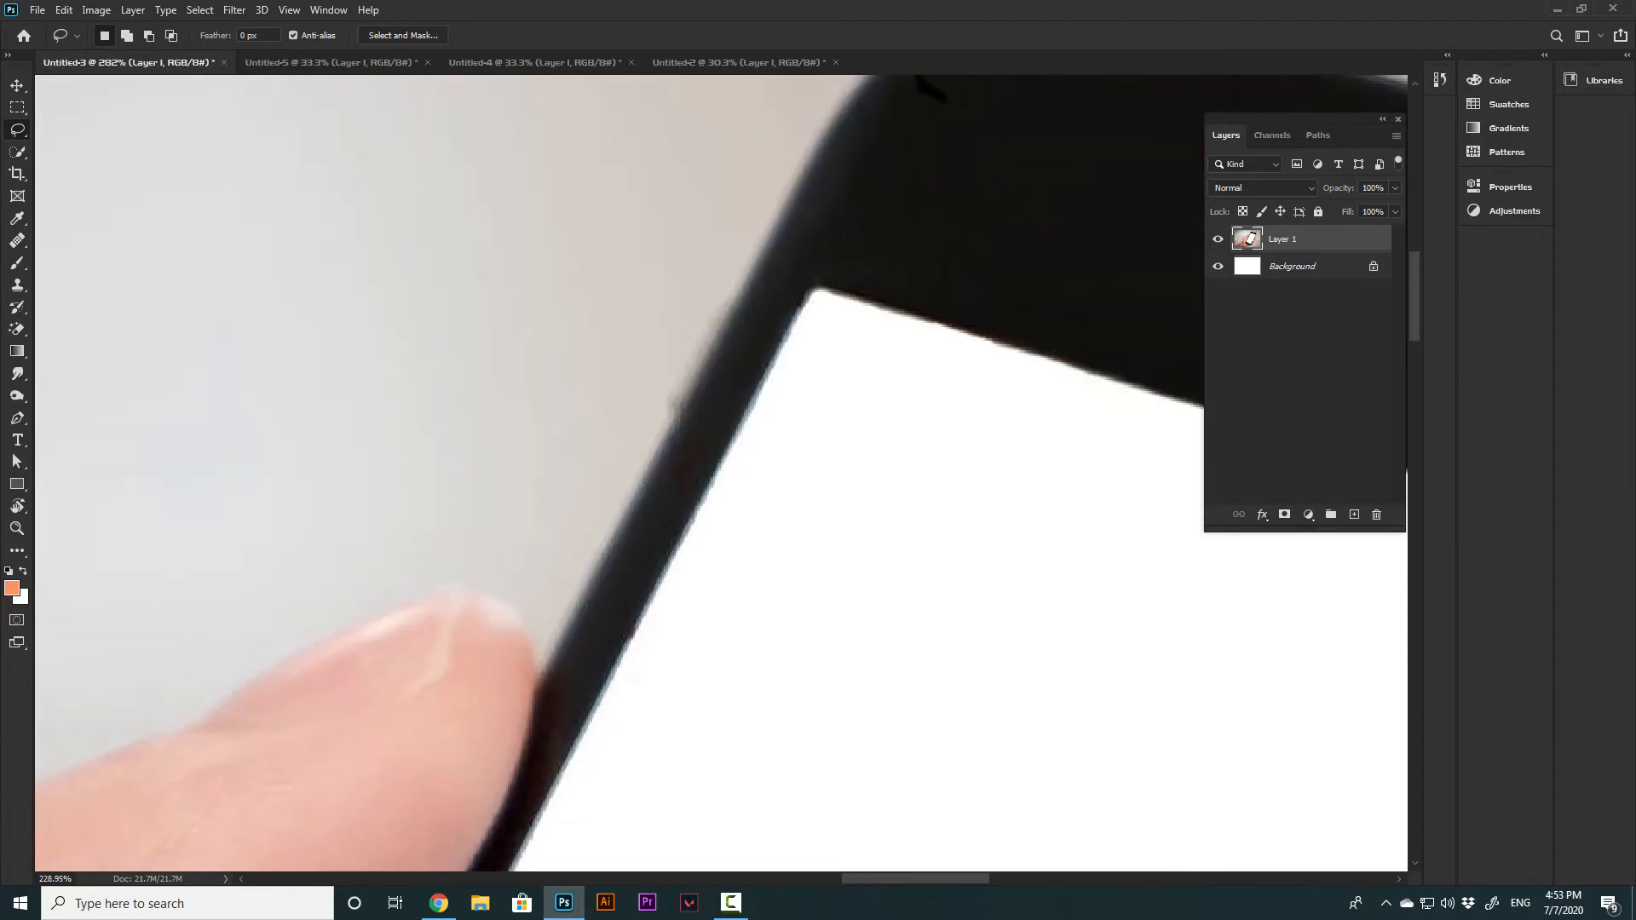
mouse_move(530, 683)
mouse_down()
mouse_move(639, 460)
mouse_move(751, 307)
mouse_up()
Add the missed strip of skin along the forearm's upper edge to the selection
key(ctrl+0)
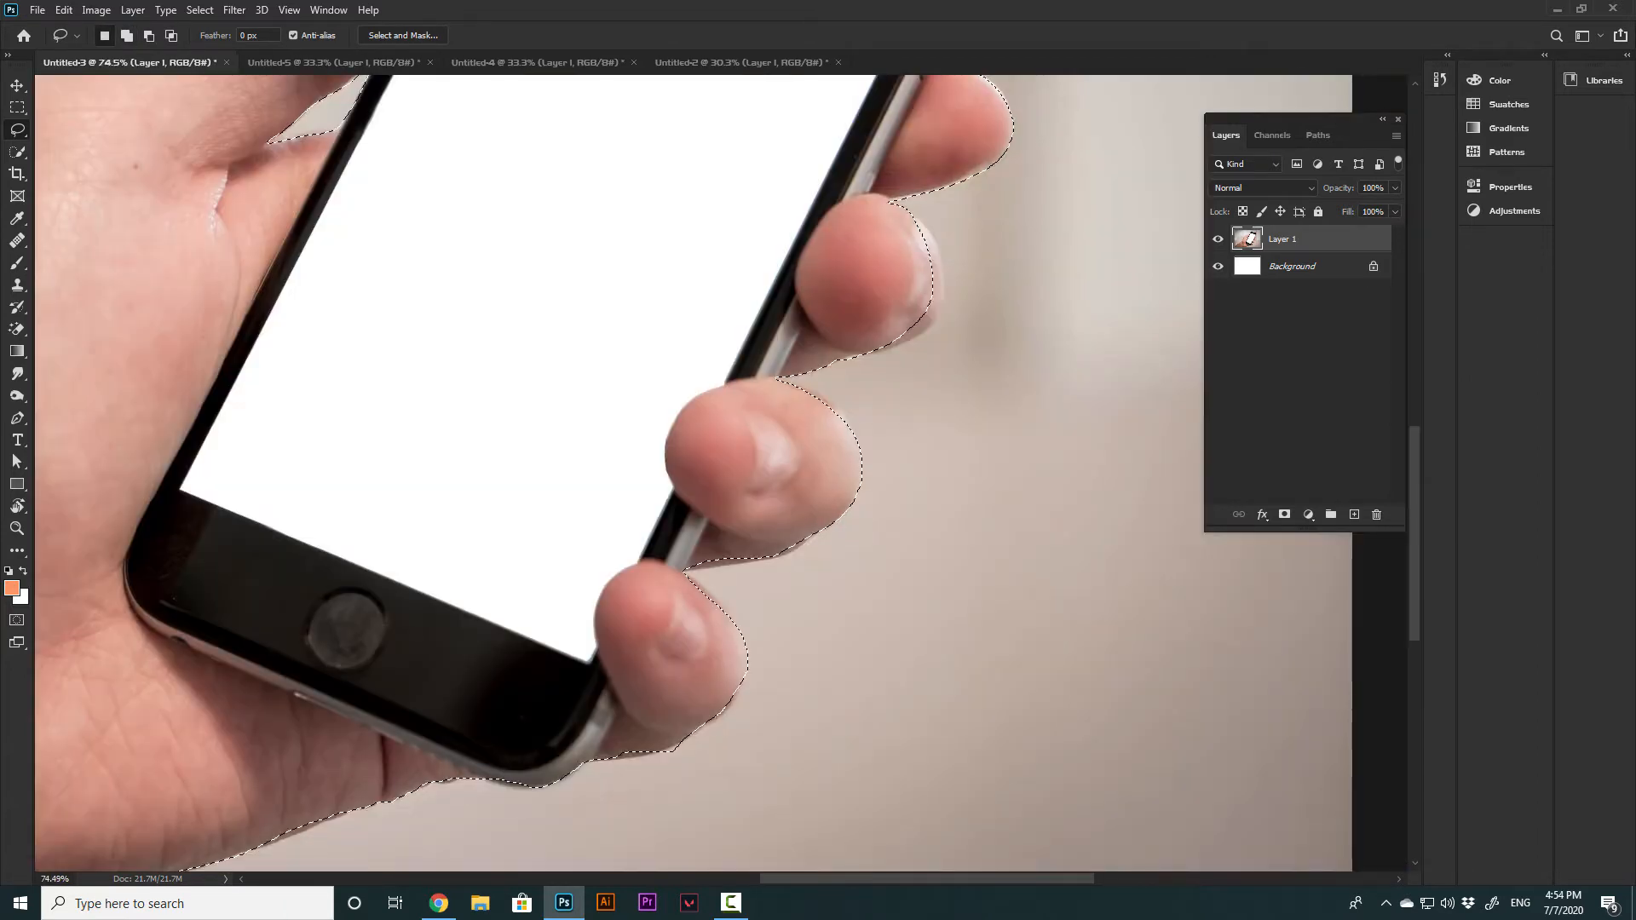
scroll(809, 317, down, 5)
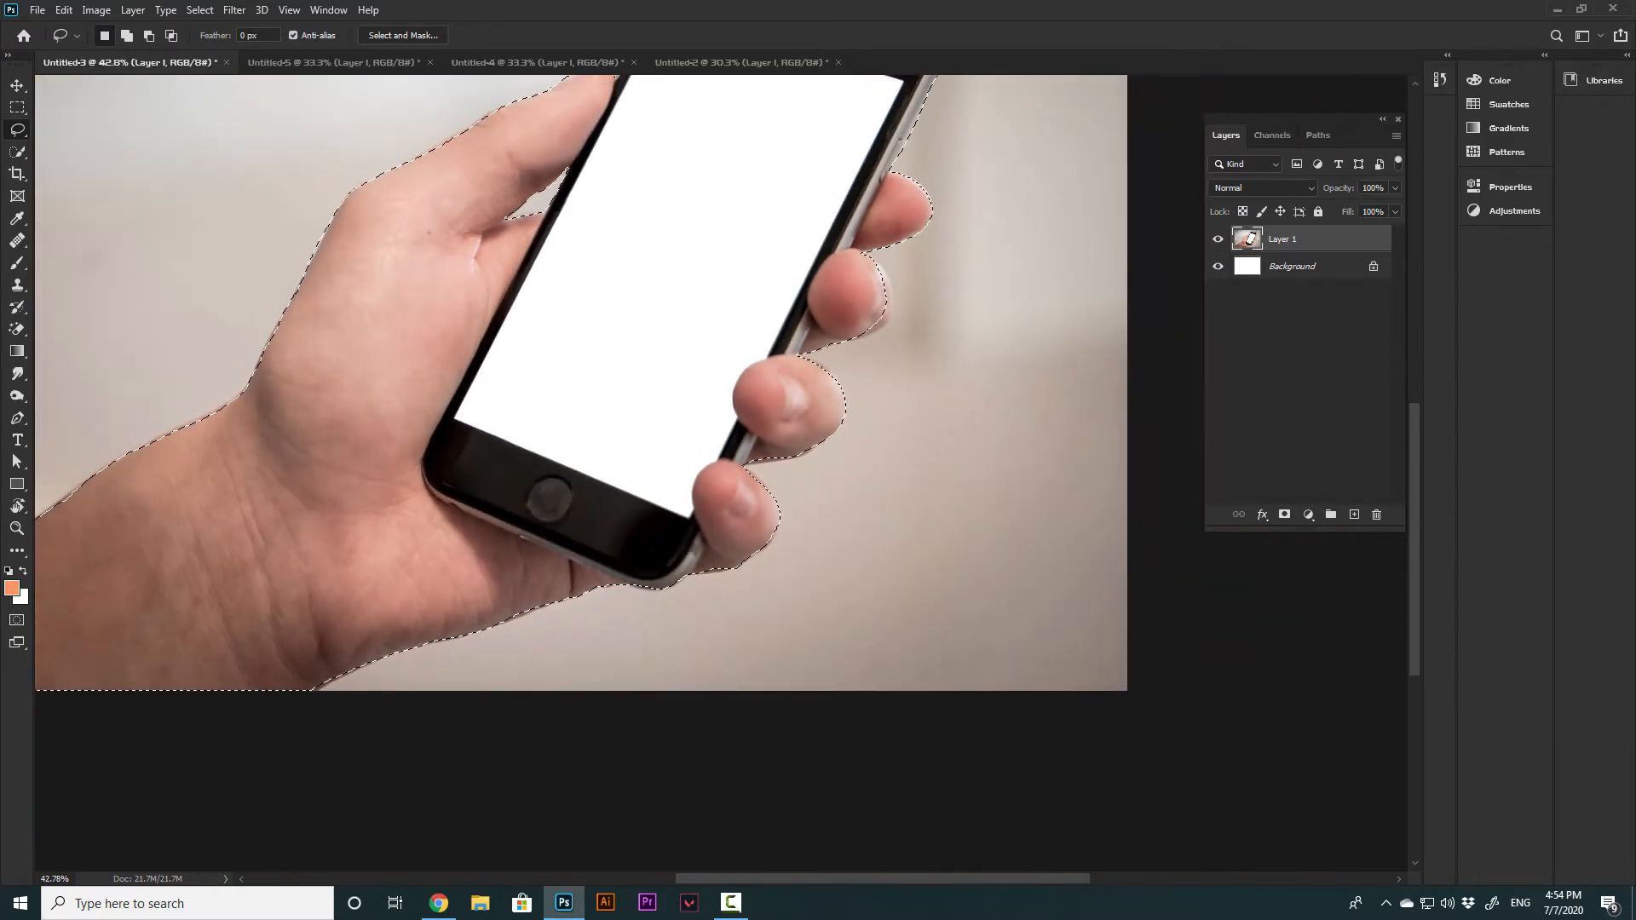
drag(767, 357, 1162, 292)
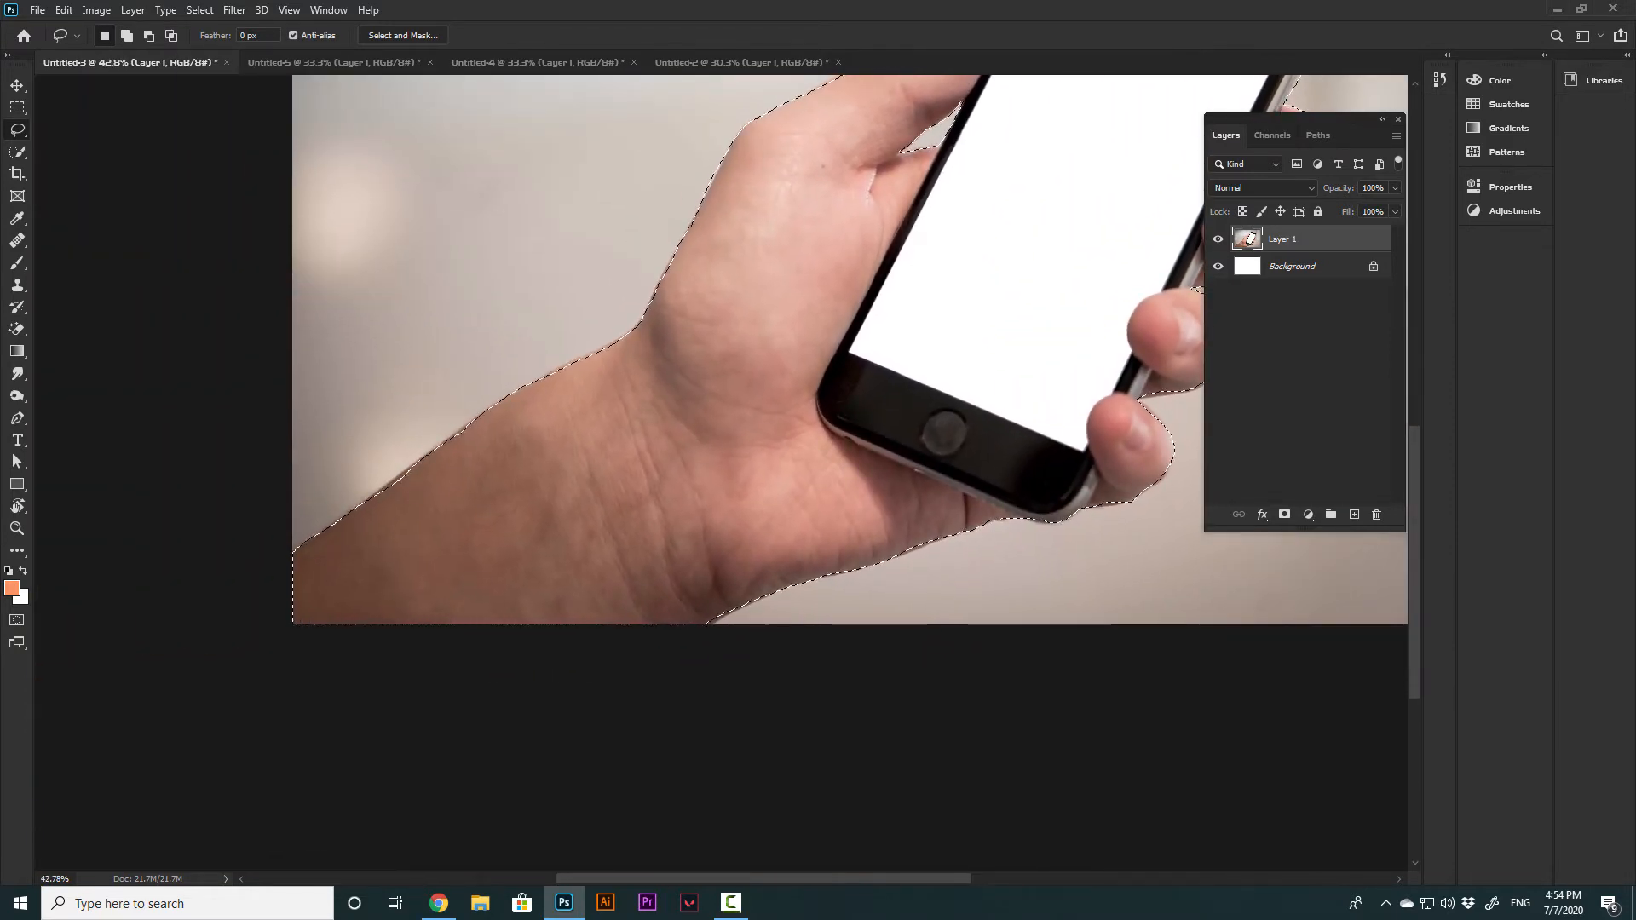
scroll(356, 504, up, 10)
mouse_move(350, 532)
mouse_down()
mouse_move(683, 297)
mouse_move(485, 438)
mouse_up()
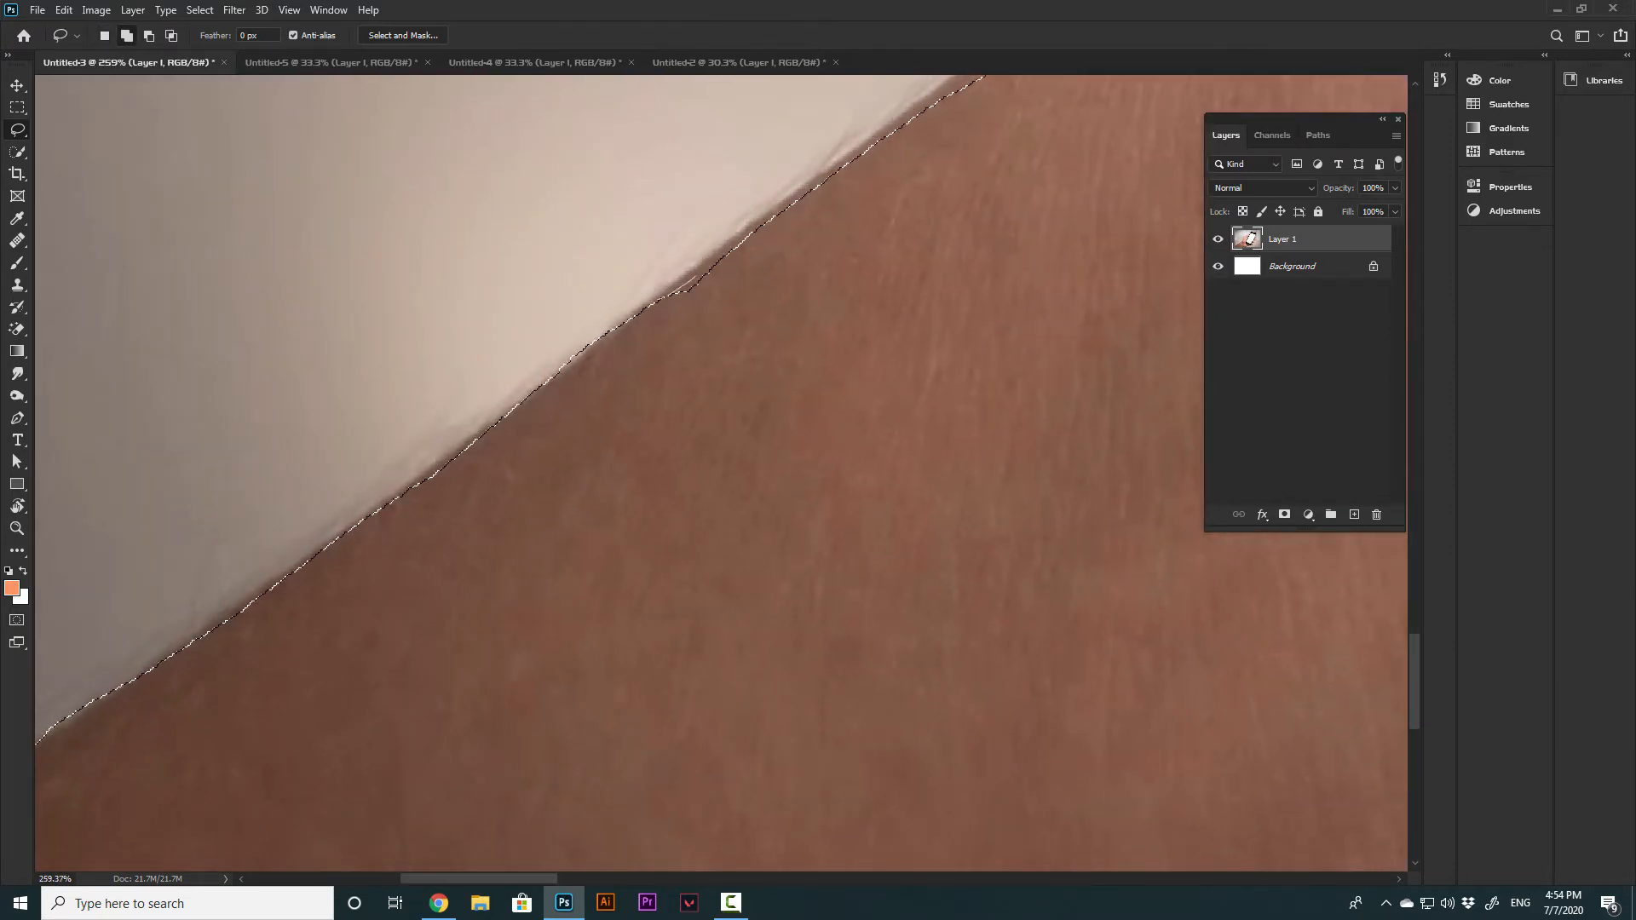
mouse_move(852, 162)
mouse_down()
mouse_move(380, 607)
mouse_move(491, 606)
mouse_move(410, 588)
mouse_up()
scroll(597, 426, down, 3)
drag(596, 426, 232, 695)
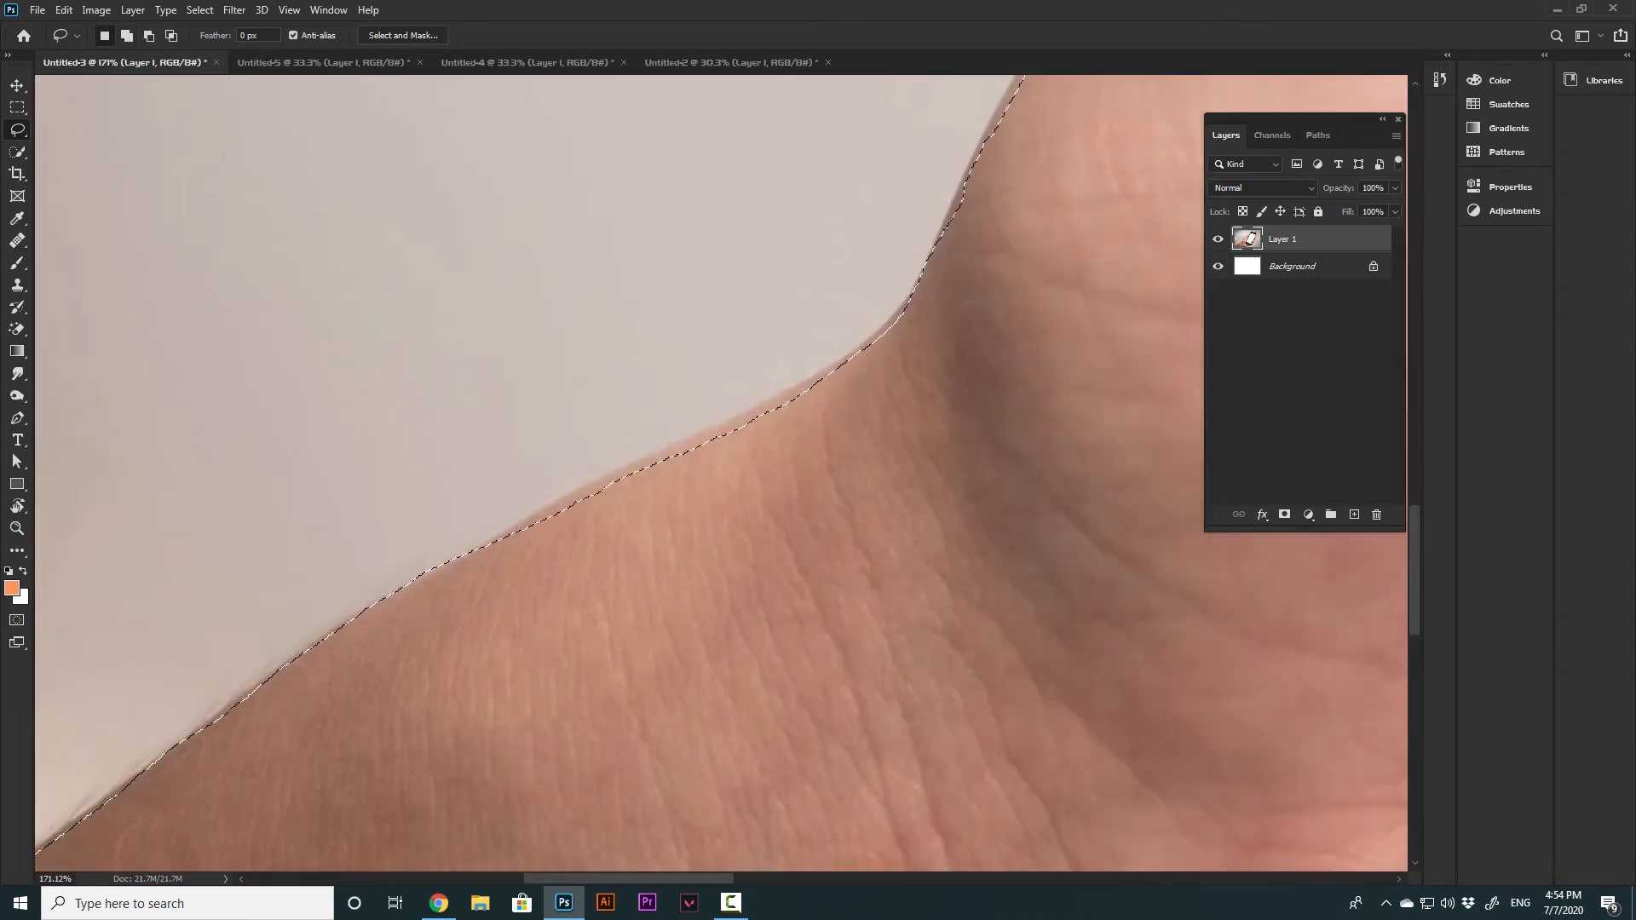
Correct the selection edge along the wrist and the outer side of the hand
mouse_move(664, 450)
mouse_down()
mouse_move(868, 370)
mouse_move(724, 452)
mouse_up()
mouse_move(707, 436)
mouse_down()
mouse_move(806, 390)
mouse_move(767, 421)
mouse_move(828, 368)
mouse_move(428, 797)
mouse_up()
drag(648, 477, 598, 690)
drag(522, 818, 599, 660)
mouse_move(698, 450)
mouse_down()
mouse_move(807, 252)
mouse_move(787, 290)
mouse_up()
mouse_move(787, 341)
mouse_down()
mouse_move(765, 389)
mouse_move(432, 744)
mouse_up()
mouse_move(784, 425)
mouse_down()
mouse_move(472, 610)
mouse_move(614, 610)
mouse_move(598, 622)
mouse_up()
mouse_move(675, 496)
mouse_down()
mouse_move(818, 416)
mouse_move(792, 439)
mouse_up()
Refine the selection around the phone's top edge and down its metal side to the first fingertip
drag(1099, 281, 281, 639)
mouse_move(818, 341)
mouse_down()
mouse_move(332, 461)
mouse_move(318, 549)
mouse_up()
mouse_move(305, 358)
mouse_down()
mouse_move(992, 530)
mouse_move(463, 433)
mouse_move(477, 436)
mouse_up()
mouse_move(984, 524)
mouse_down()
mouse_move(1155, 577)
mouse_move(593, 307)
mouse_move(758, 451)
mouse_up()
key(ctrl+z)
mouse_move(588, 298)
mouse_down()
mouse_move(658, 346)
mouse_move(771, 272)
mouse_up()
drag(612, 300, 716, 448)
drag(733, 443, 772, 243)
mouse_move(714, 339)
mouse_down()
mouse_move(549, 678)
mouse_move(630, 490)
mouse_move(531, 684)
mouse_move(599, 545)
mouse_up()
drag(598, 545, 550, 660)
drag(618, 486, 562, 609)
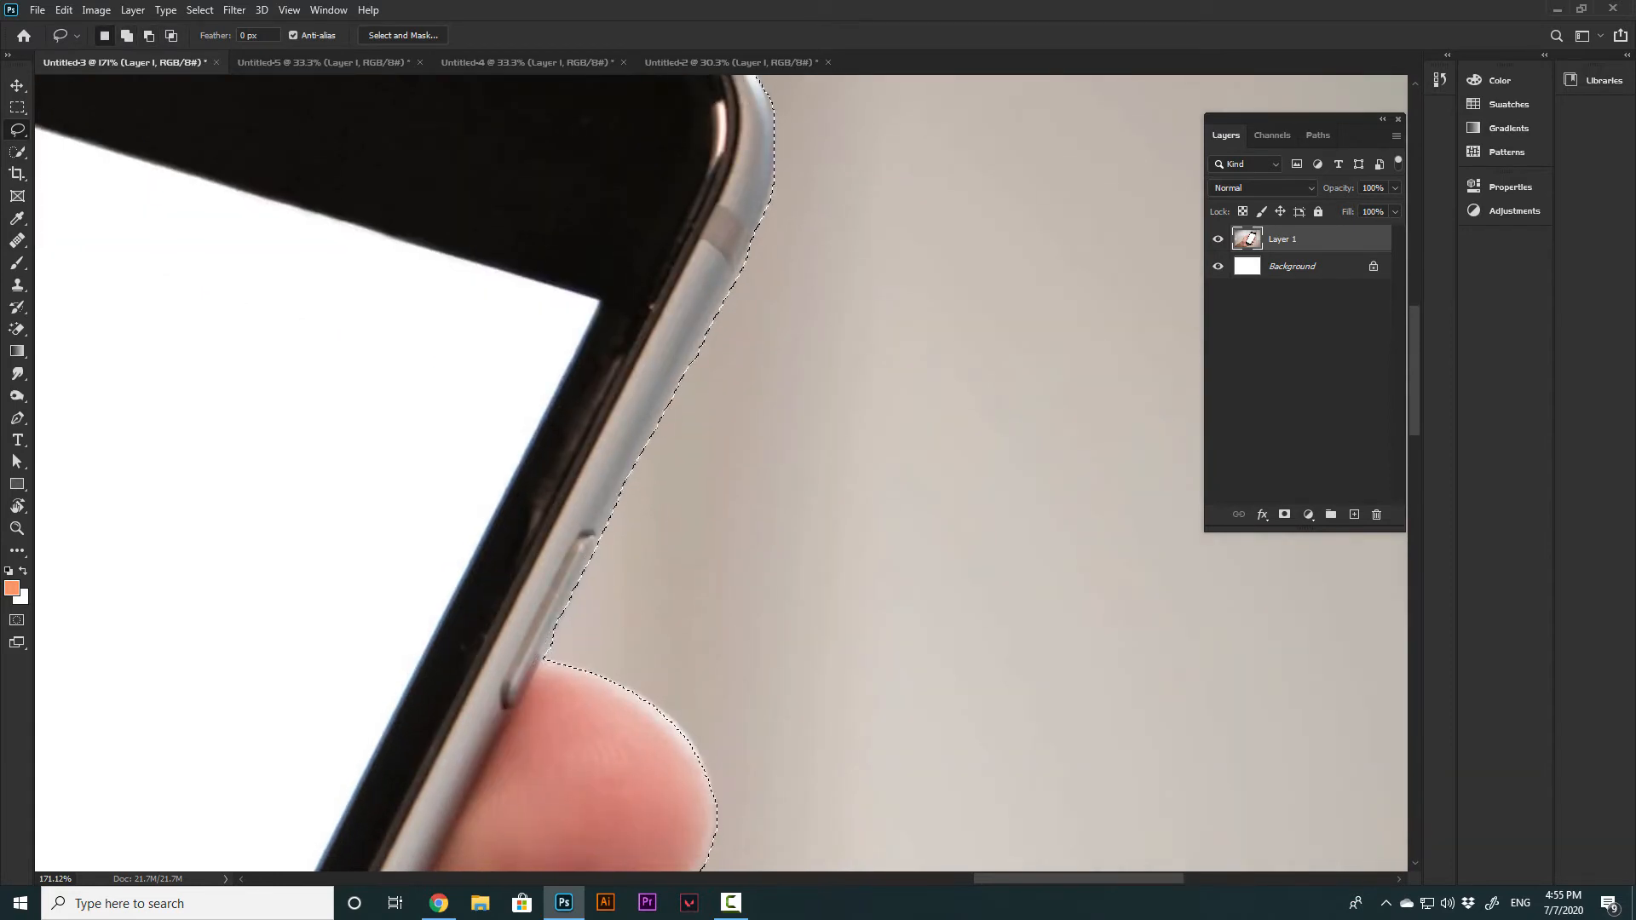
Add the missed outer edge of the second fingertip from the top to the selection
scroll(597, 511, down, 4)
mouse_move(756, 320)
mouse_down()
mouse_move(804, 369)
mouse_move(779, 468)
mouse_up()
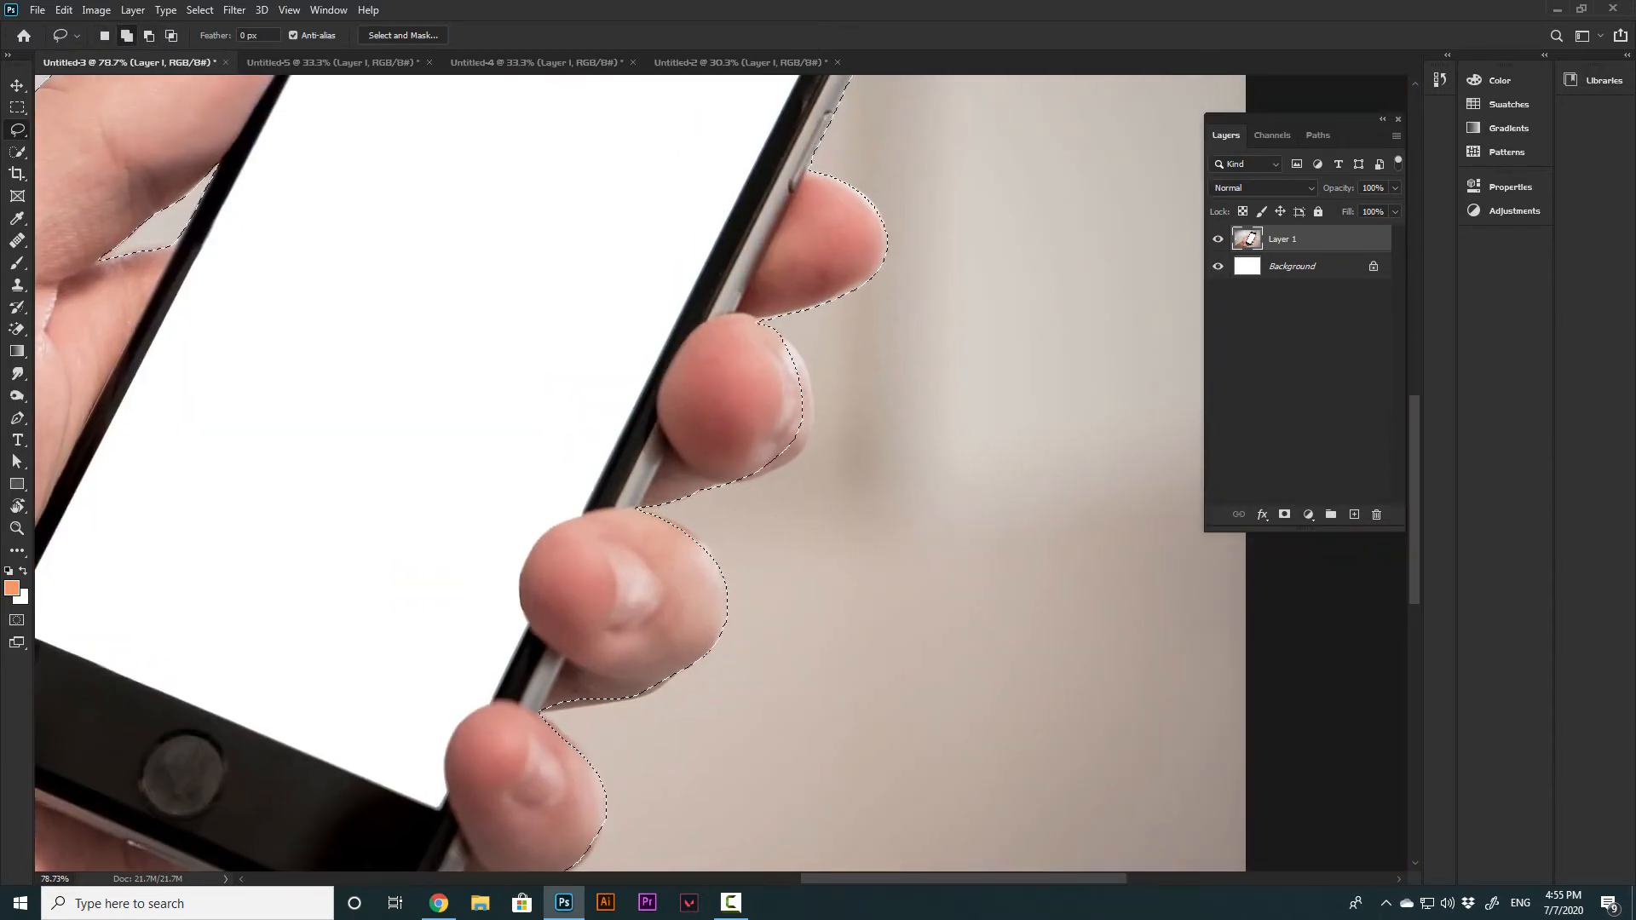
mouse_move(757, 319)
mouse_down()
mouse_move(792, 357)
mouse_move(779, 467)
mouse_up()
scroll(645, 656, up, 3)
Trim excess background around the third fingertip and refine the selection edge toward the lowest finger
drag(690, 381, 804, 515)
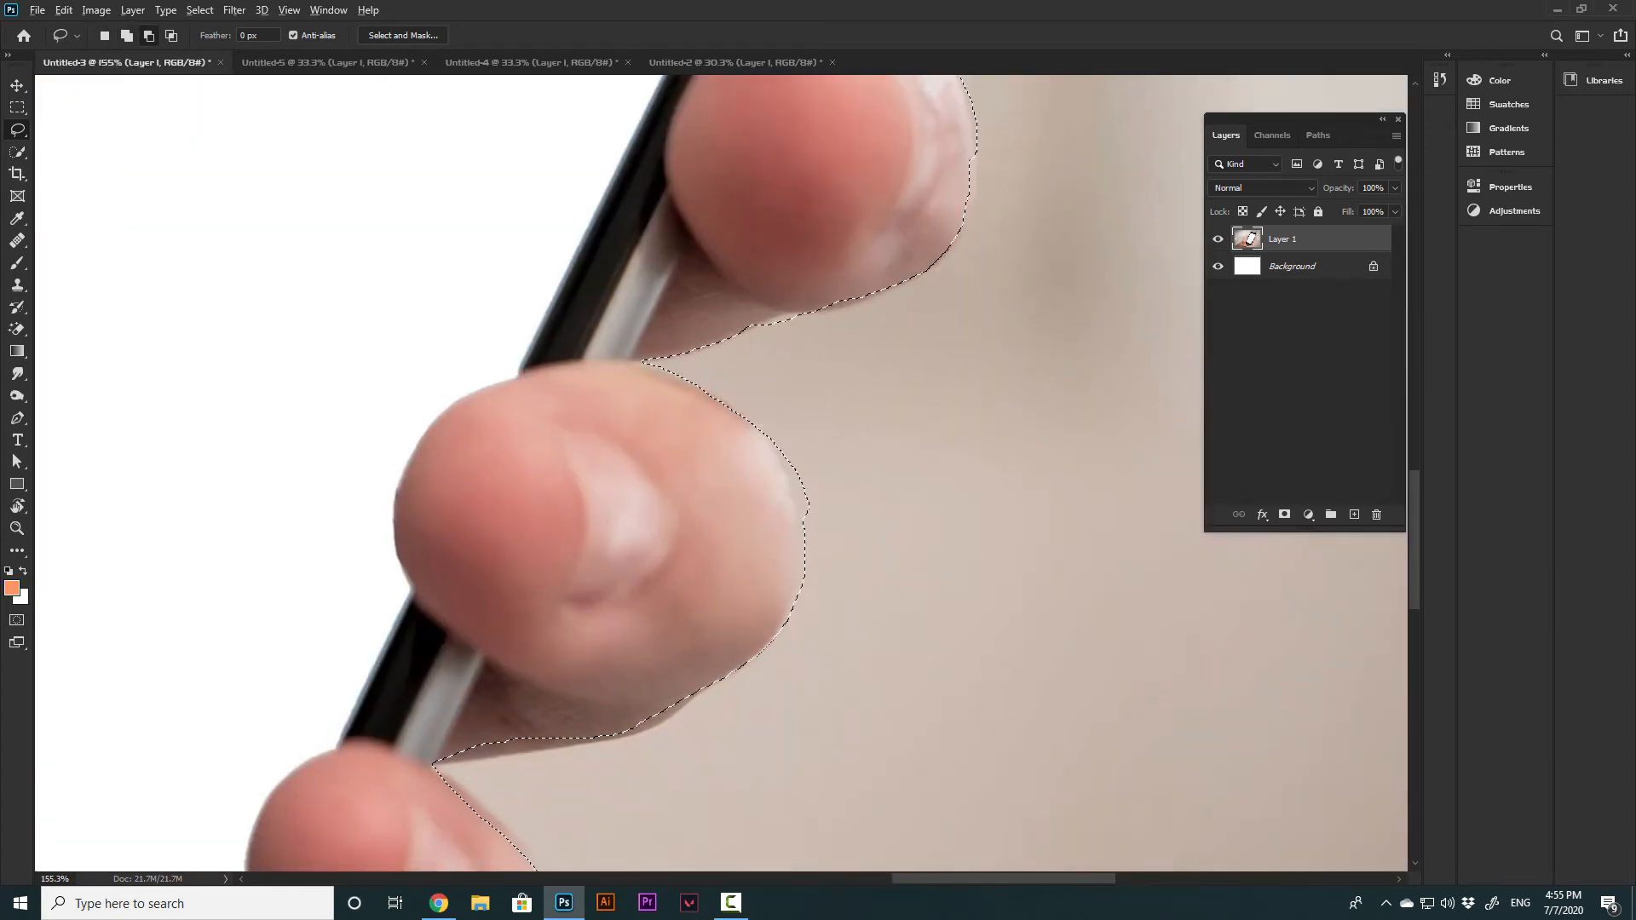
drag(750, 605, 848, 370)
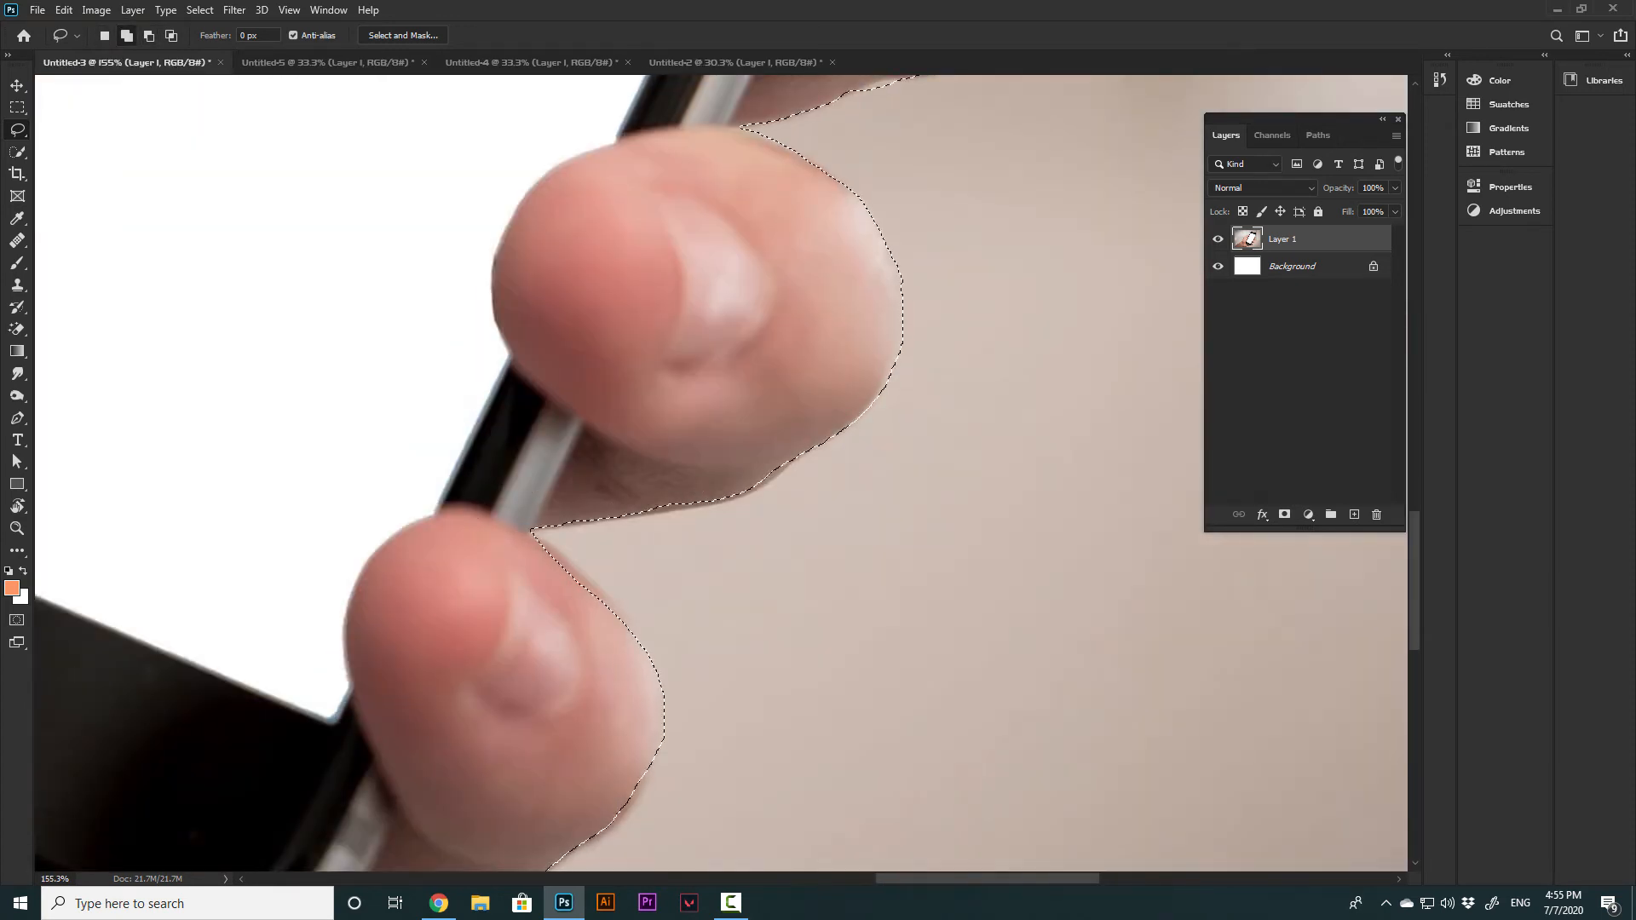
drag(676, 588, 639, 391)
drag(637, 307, 579, 408)
mouse_move(597, 477)
mouse_down()
mouse_move(654, 433)
mouse_move(899, 333)
mouse_up()
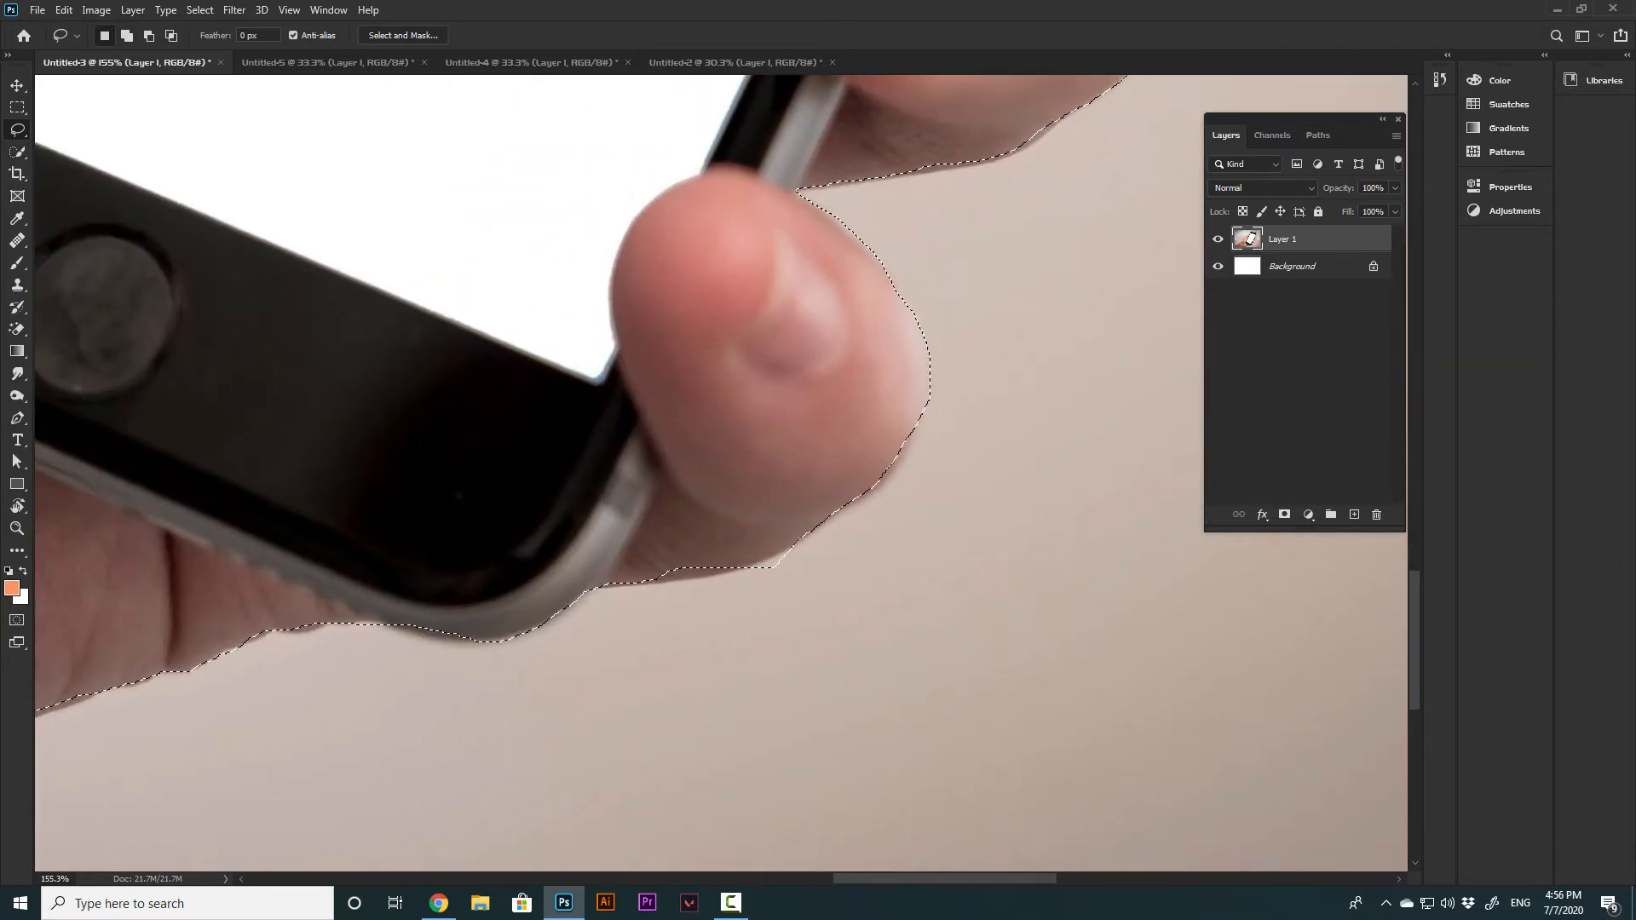
Correct the selection edge beneath the lowest finger and around the phone's bottom corner
mouse_move(747, 560)
mouse_down()
mouse_move(651, 581)
mouse_move(775, 516)
mouse_up()
drag(681, 587, 942, 466)
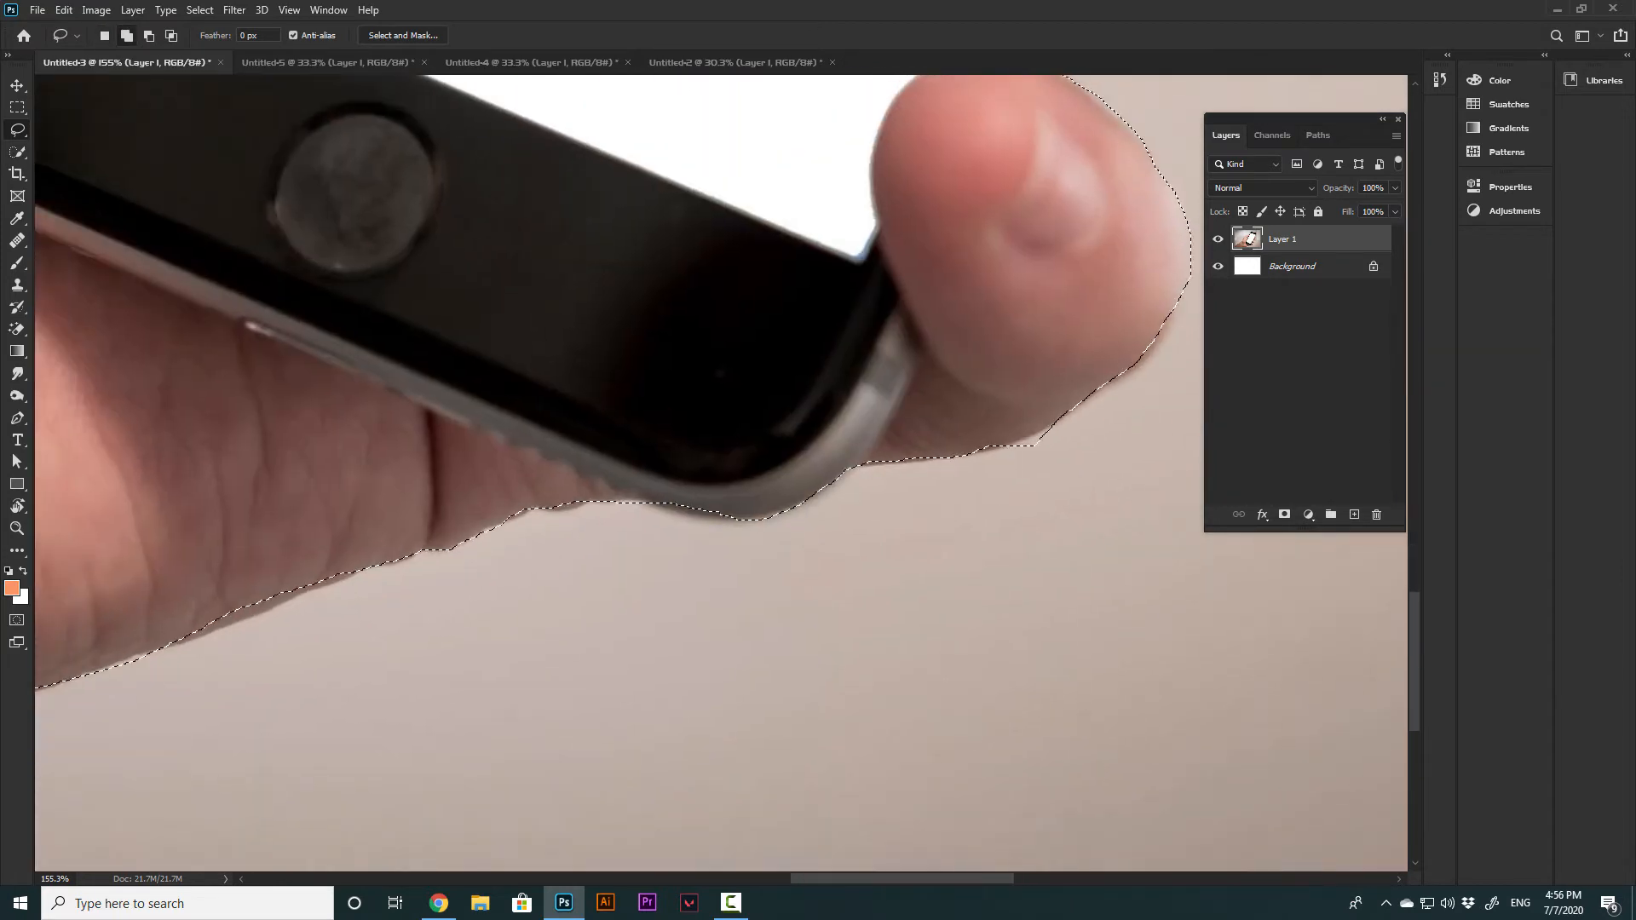
mouse_move(760, 522)
mouse_down()
mouse_move(665, 505)
mouse_move(764, 516)
mouse_move(668, 537)
mouse_up()
Feather the selection of the hand and phone with a radius of 0.5 pixels
key(ctrl+0)
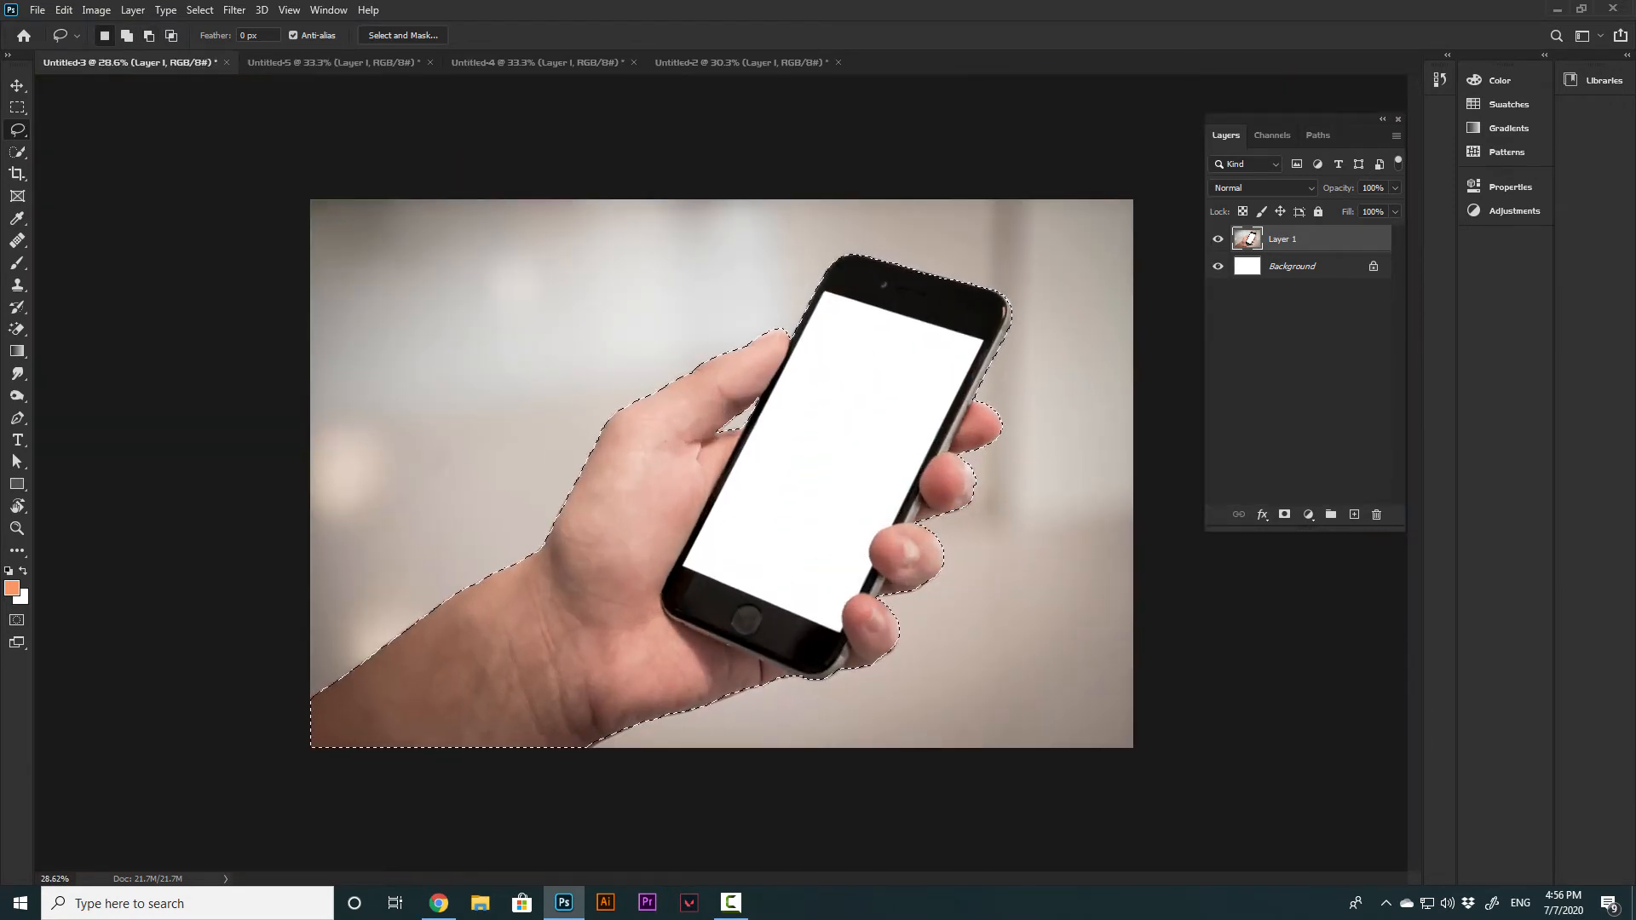
key(shift)
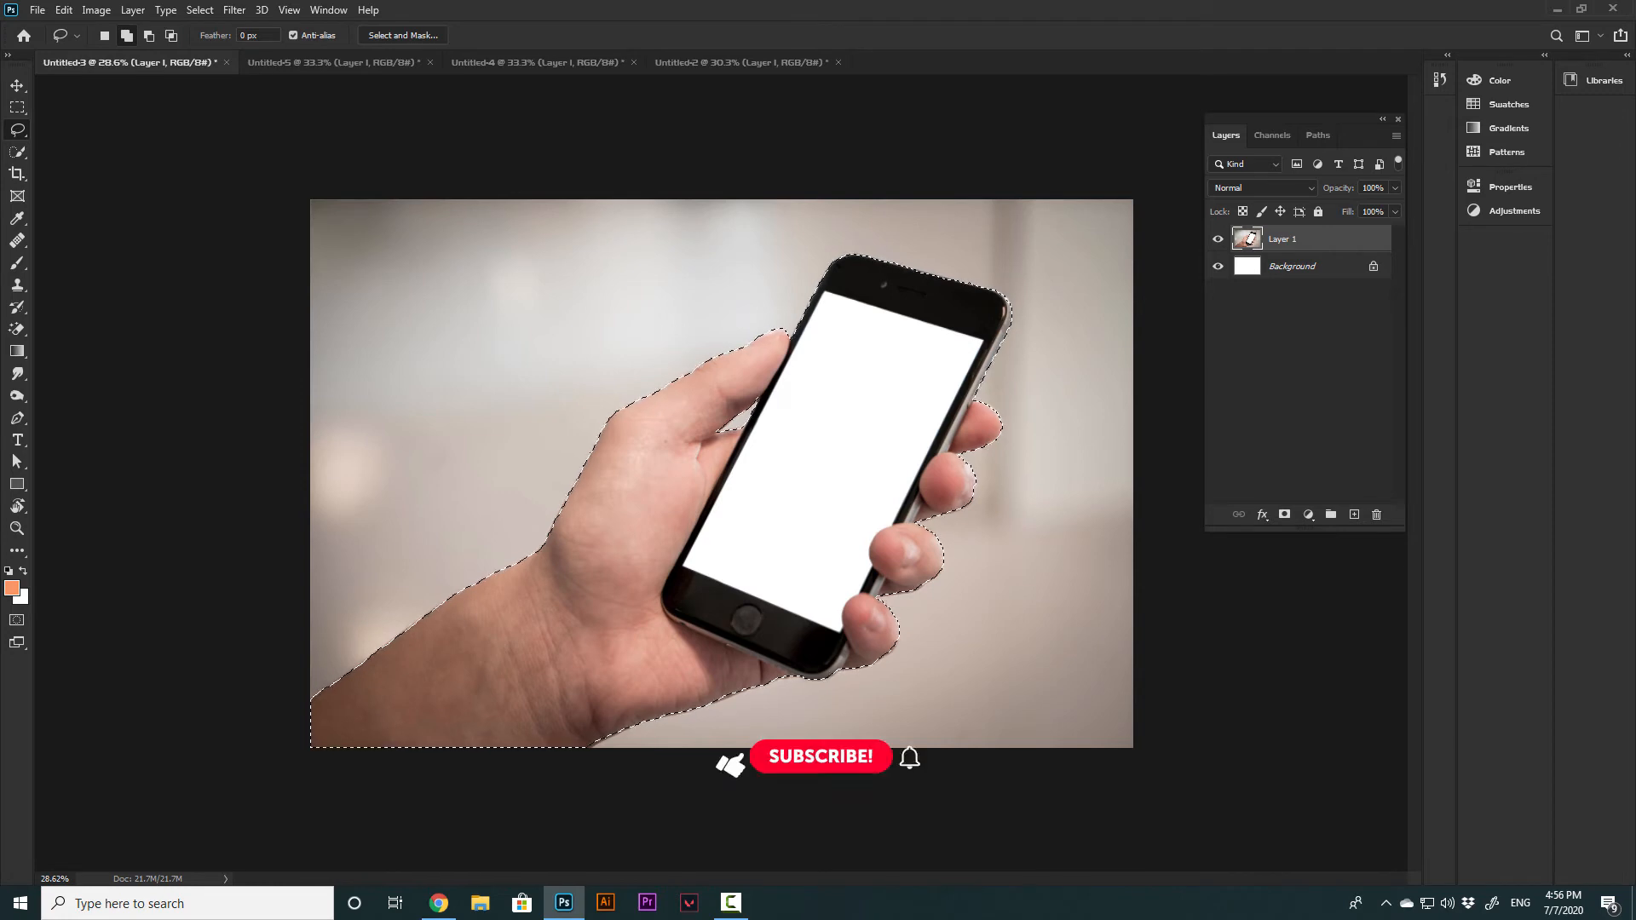
key(shift+F6)
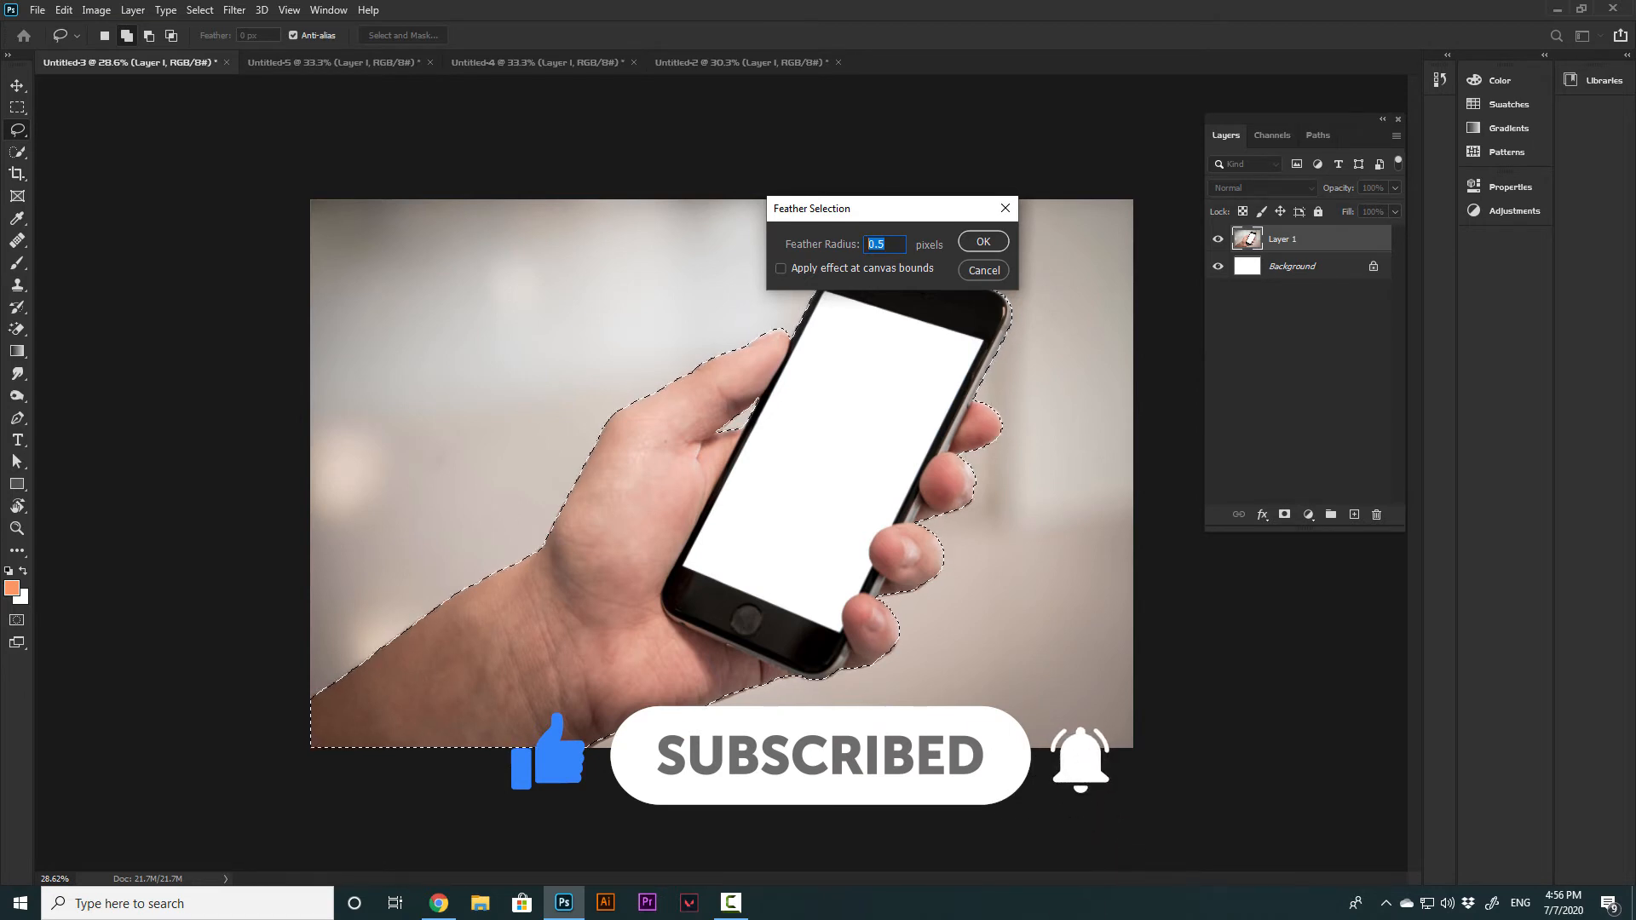
key(Return)
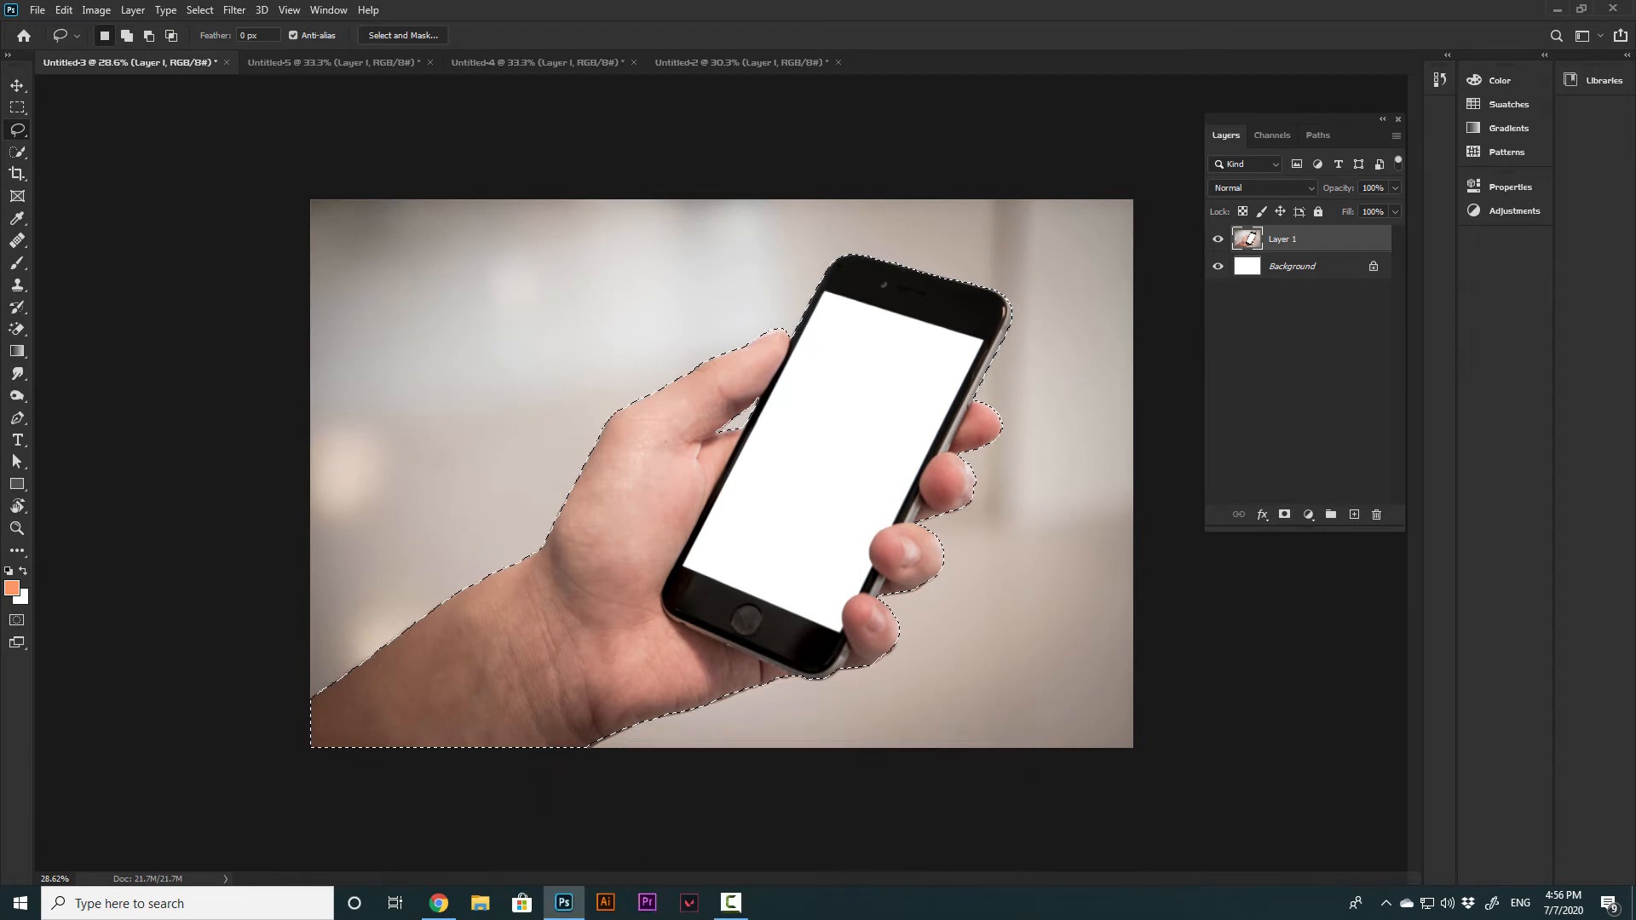
Try deleting the selected hand and phone from Layer 1 and undo the deletion
key(Delete)
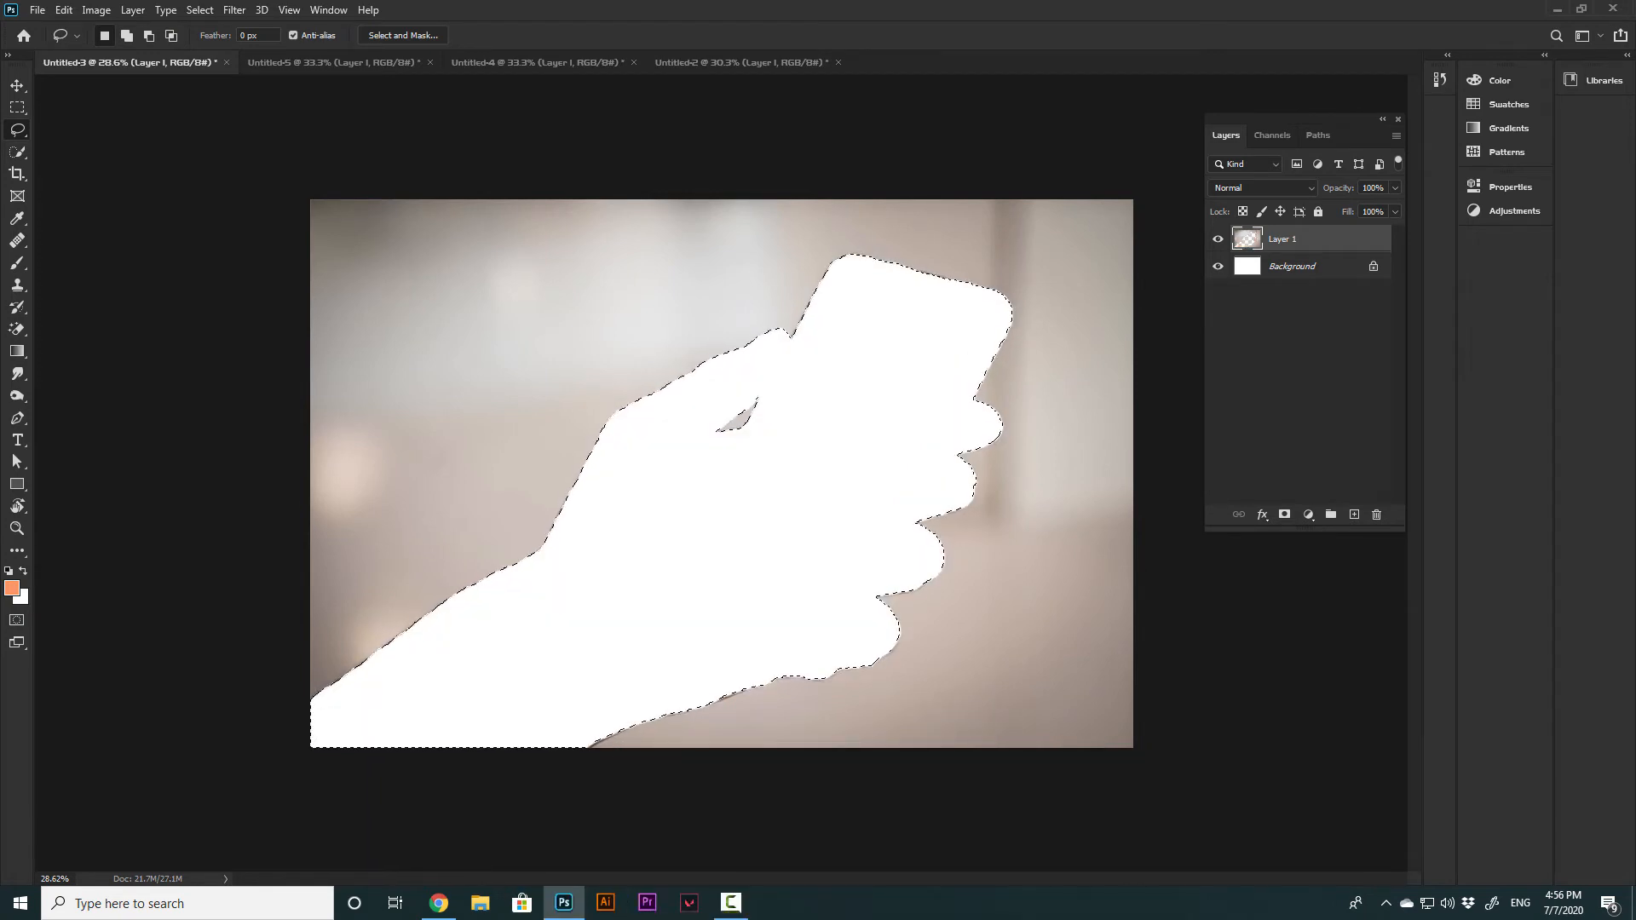
key(ctrl+z)
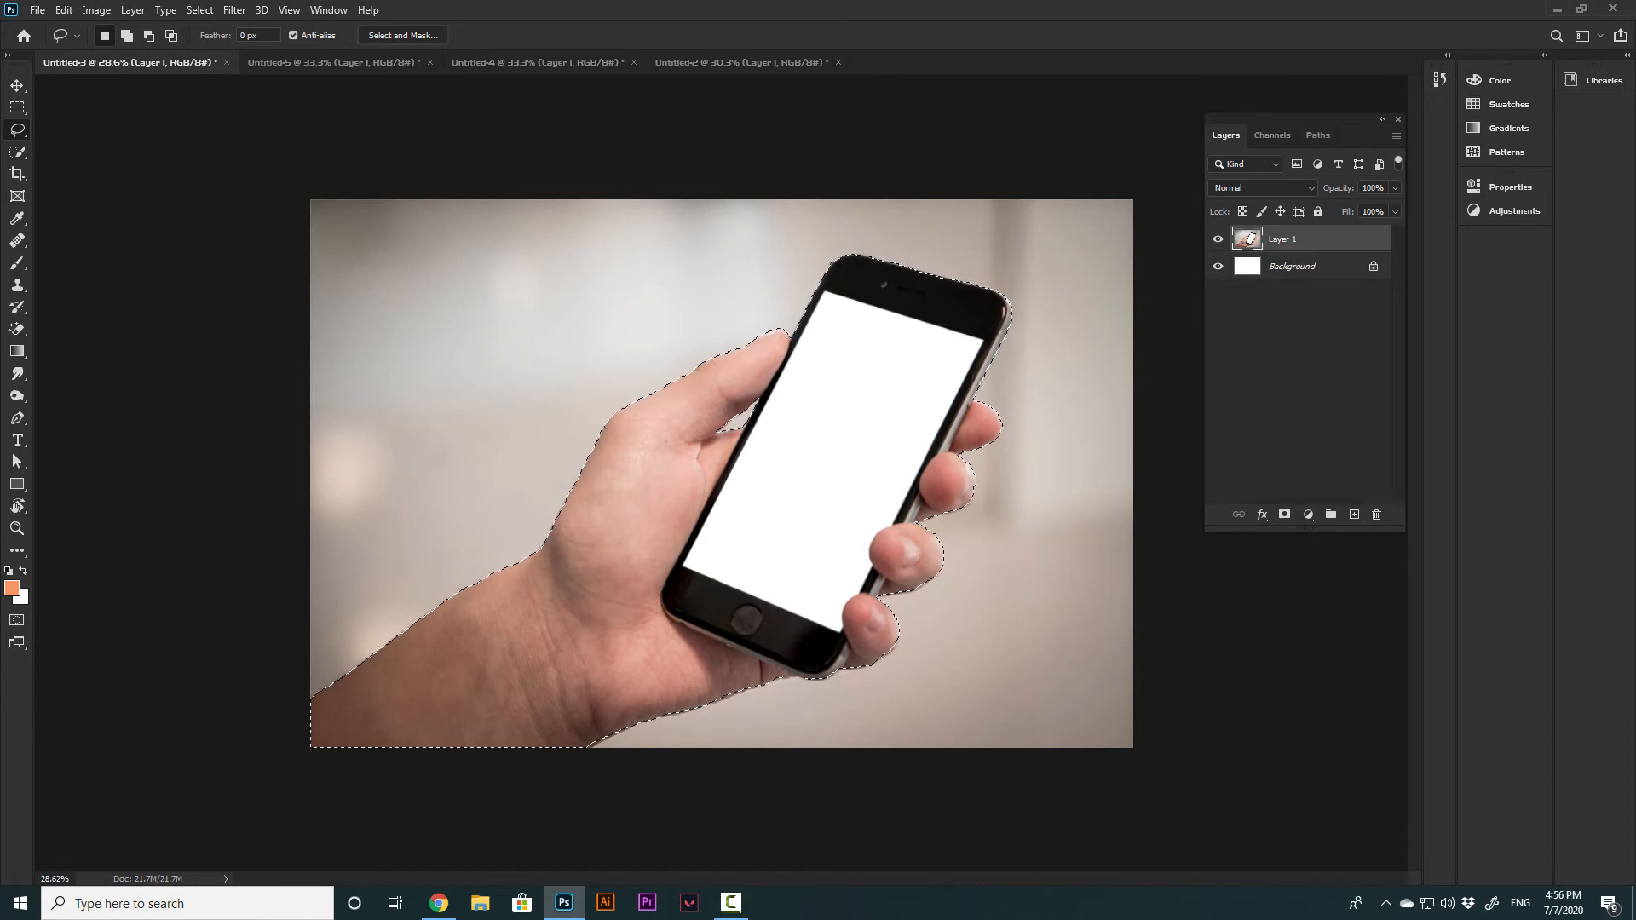
scroll(891, 308, up, 8)
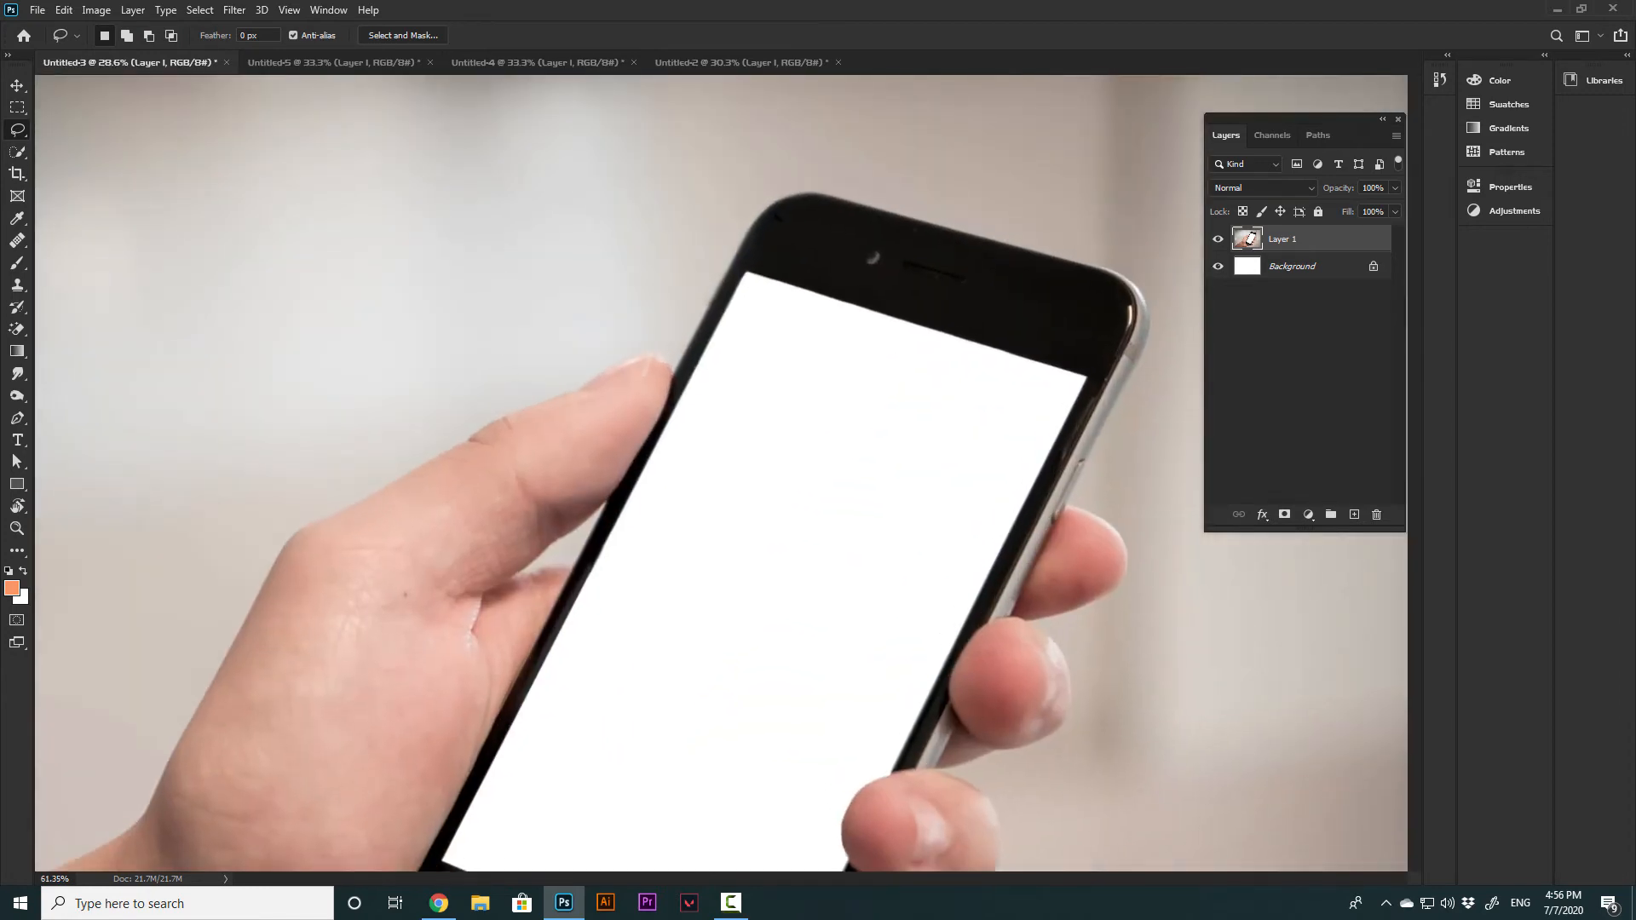
scroll(721, 474, down, 5)
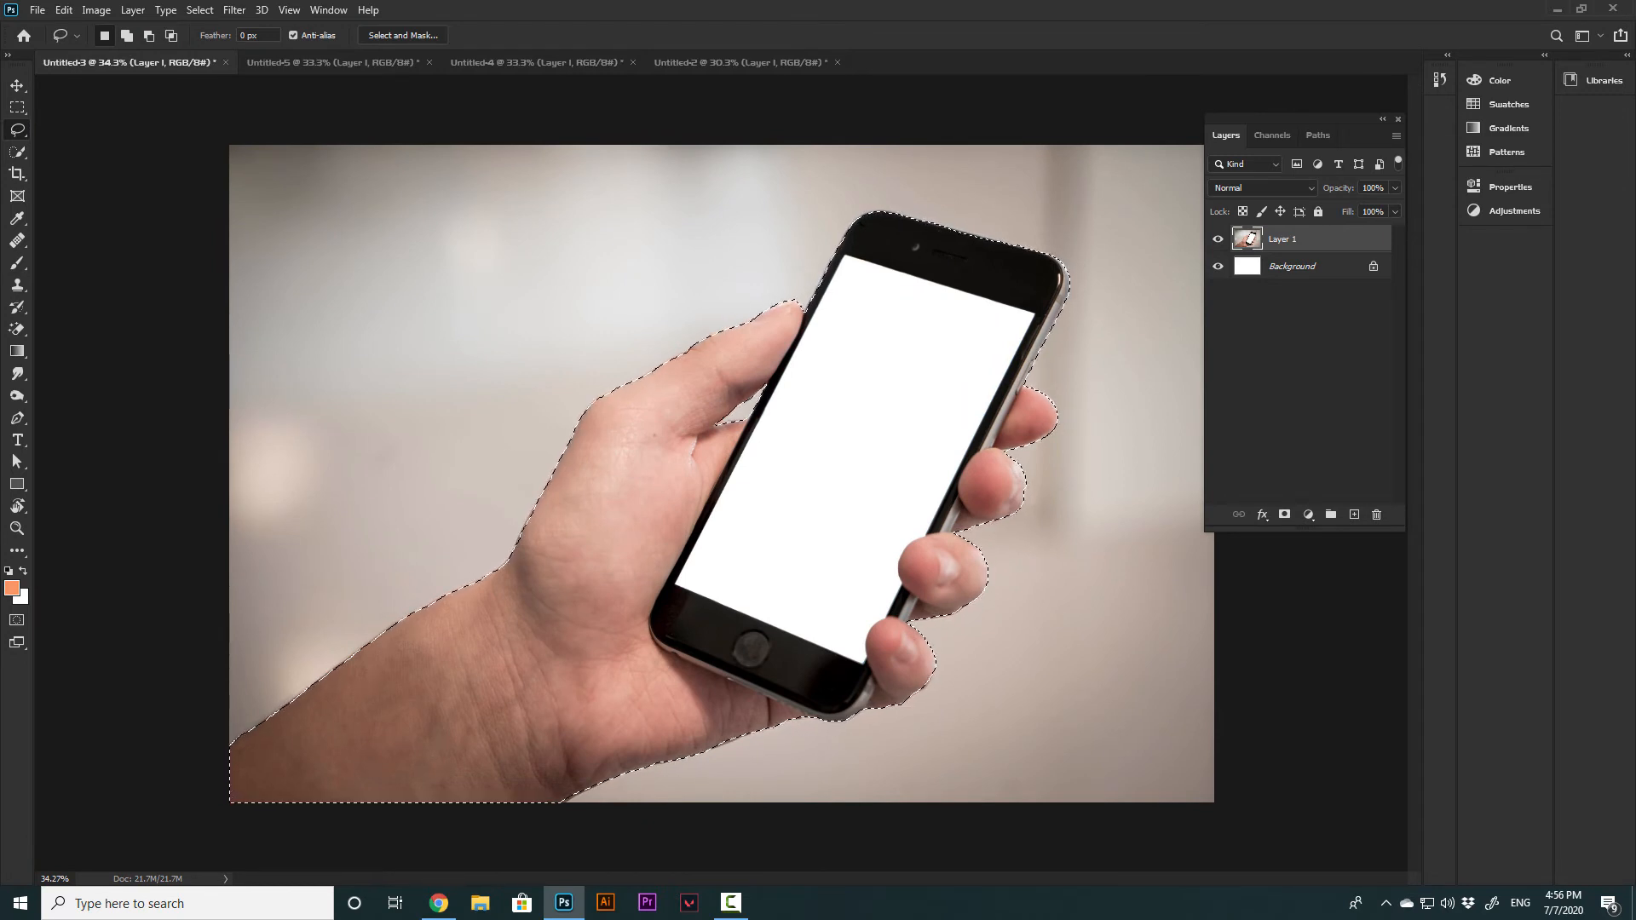
Delete the background around the hand and phone using the inverted, feathered selection, and clear the selection
key(ctrl+shift+i)
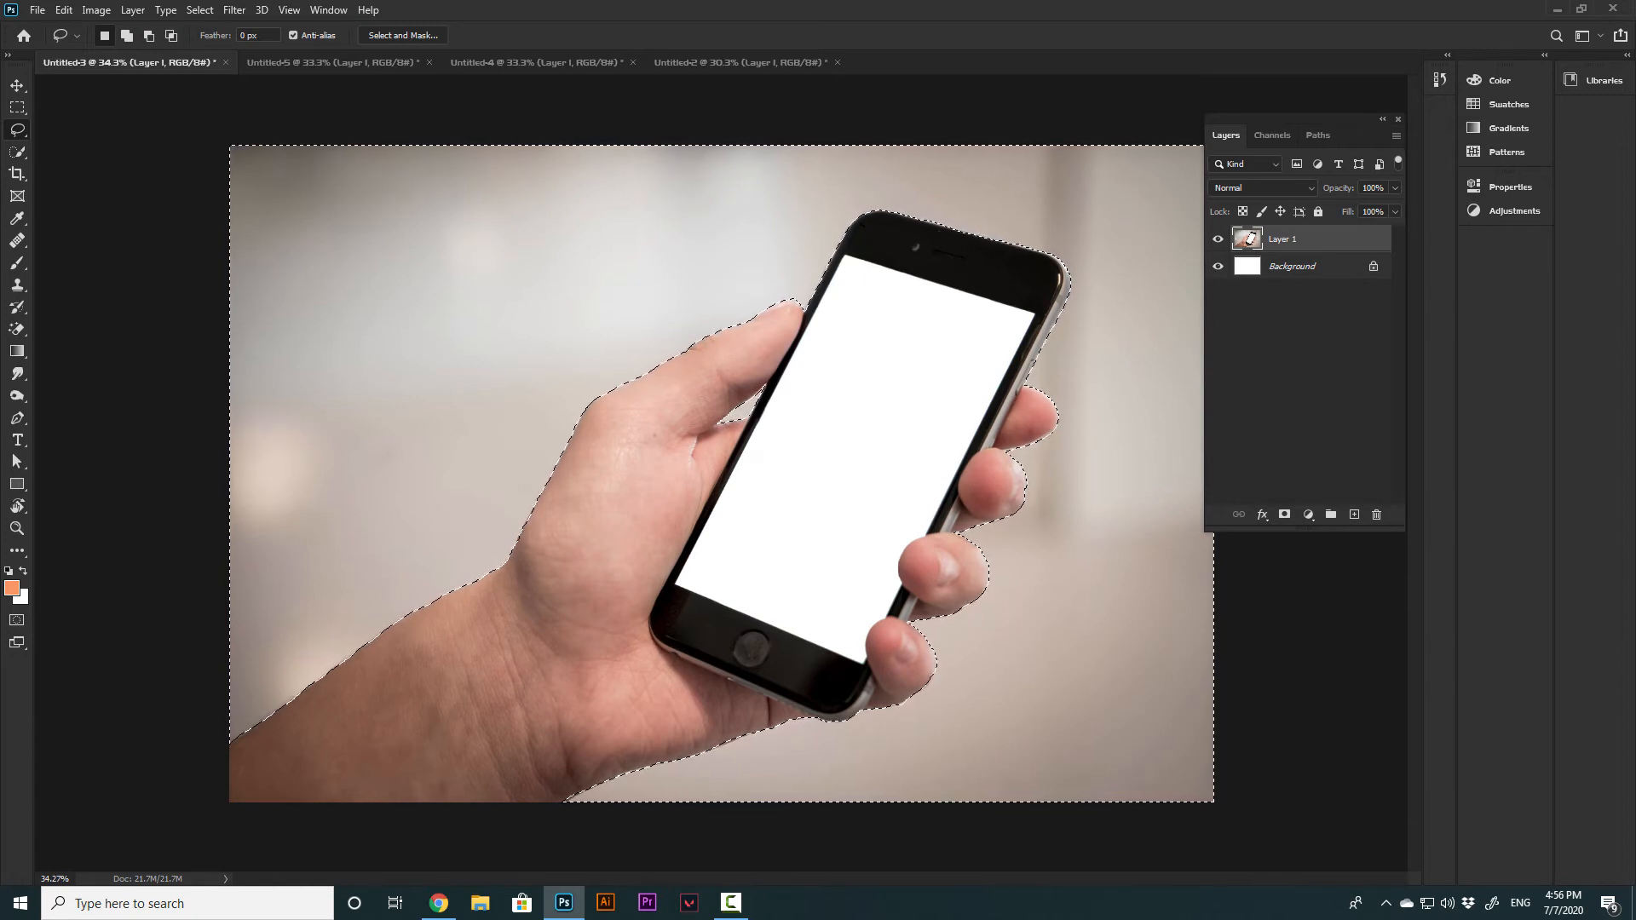
key(shift+F6)
key(Return)
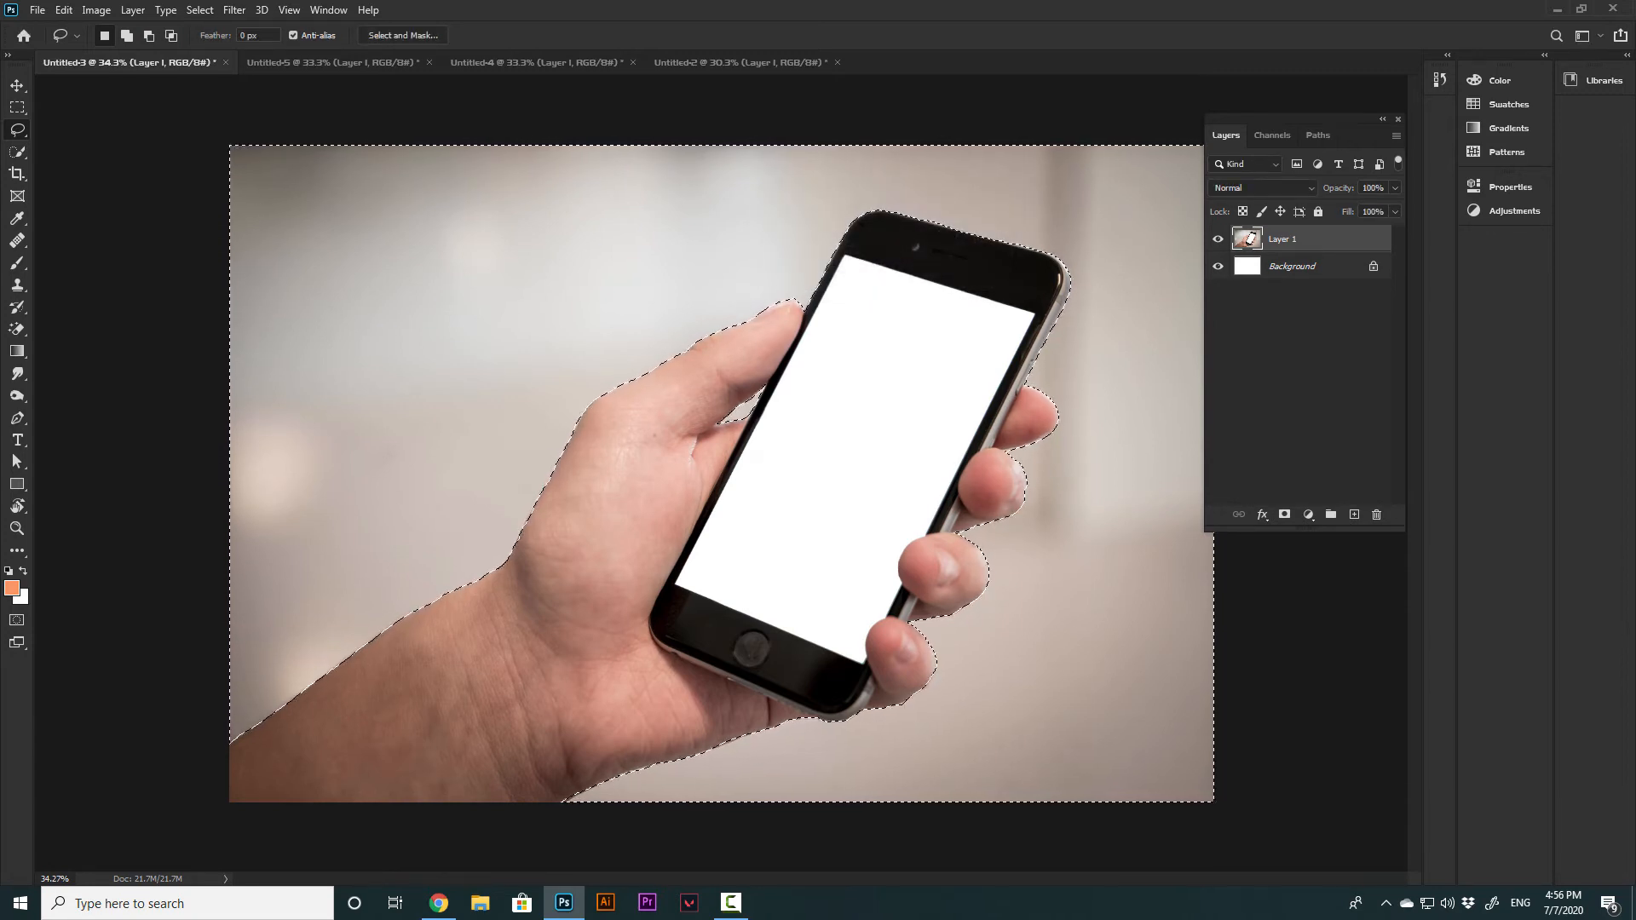
key(Delete)
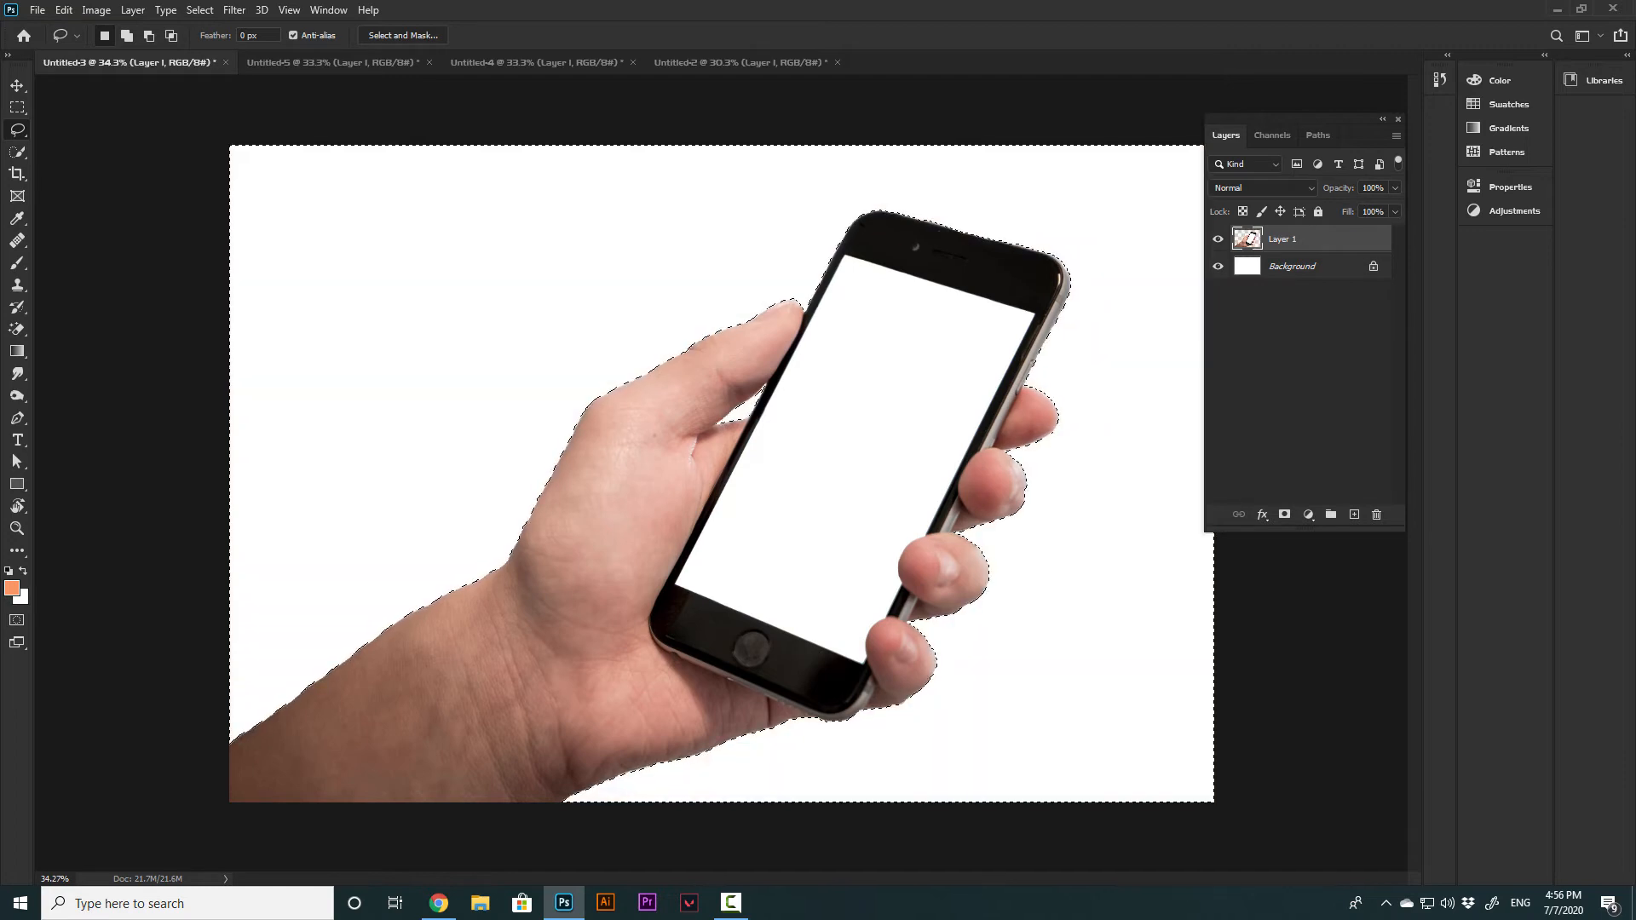
key(ctrl+d)
scroll(957, 243, up, 5)
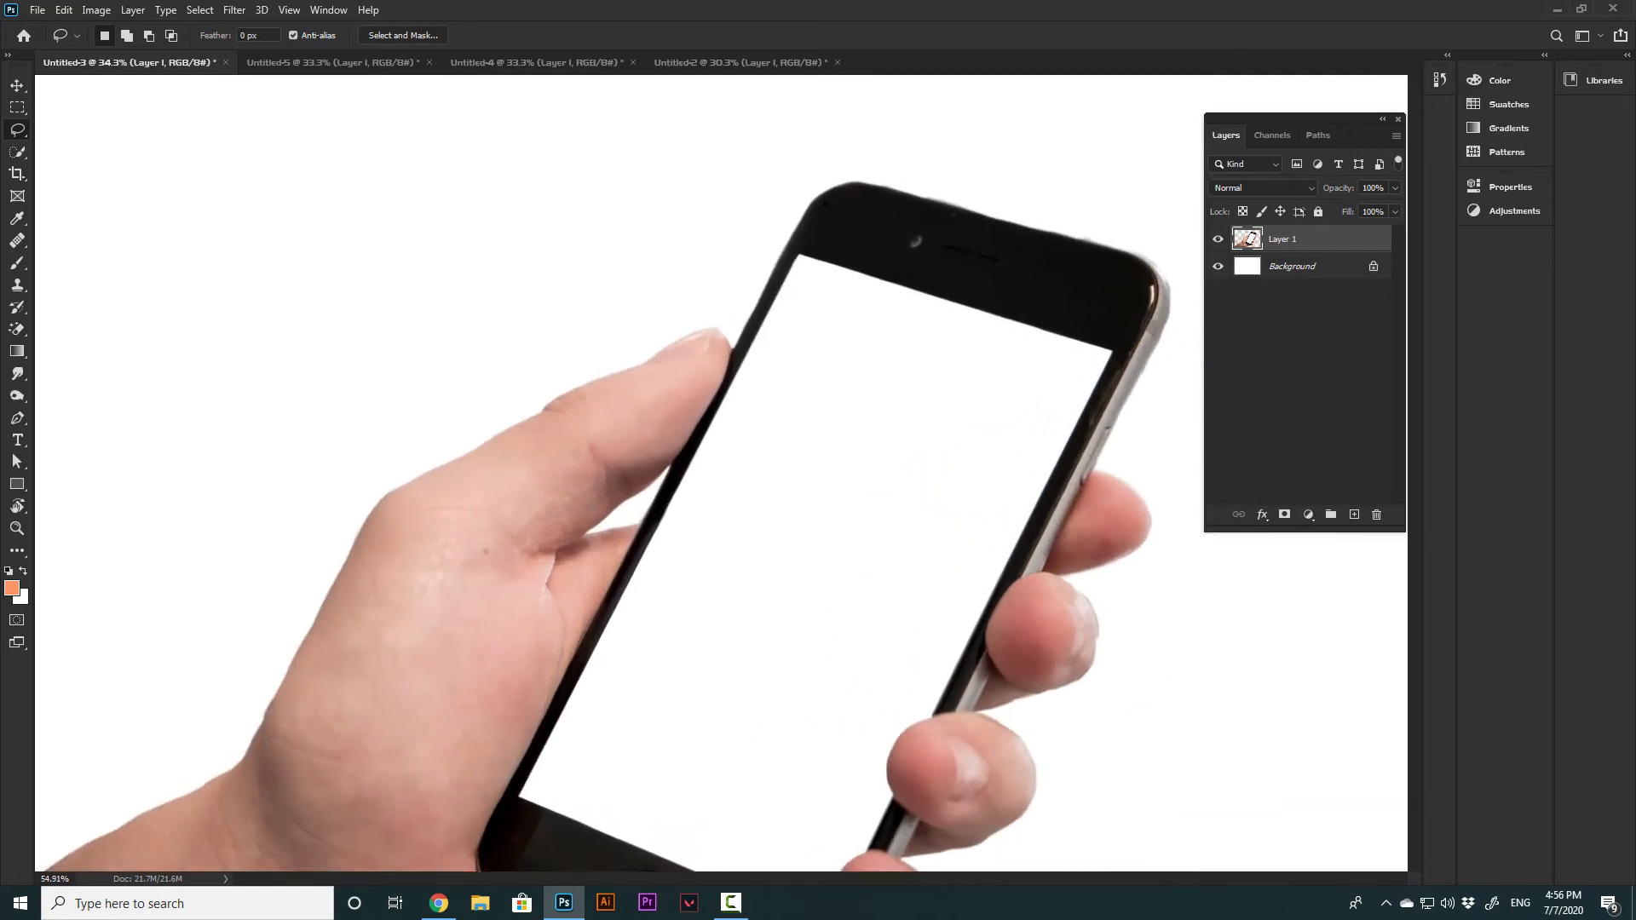
scroll(958, 243, down, 6)
key(v)
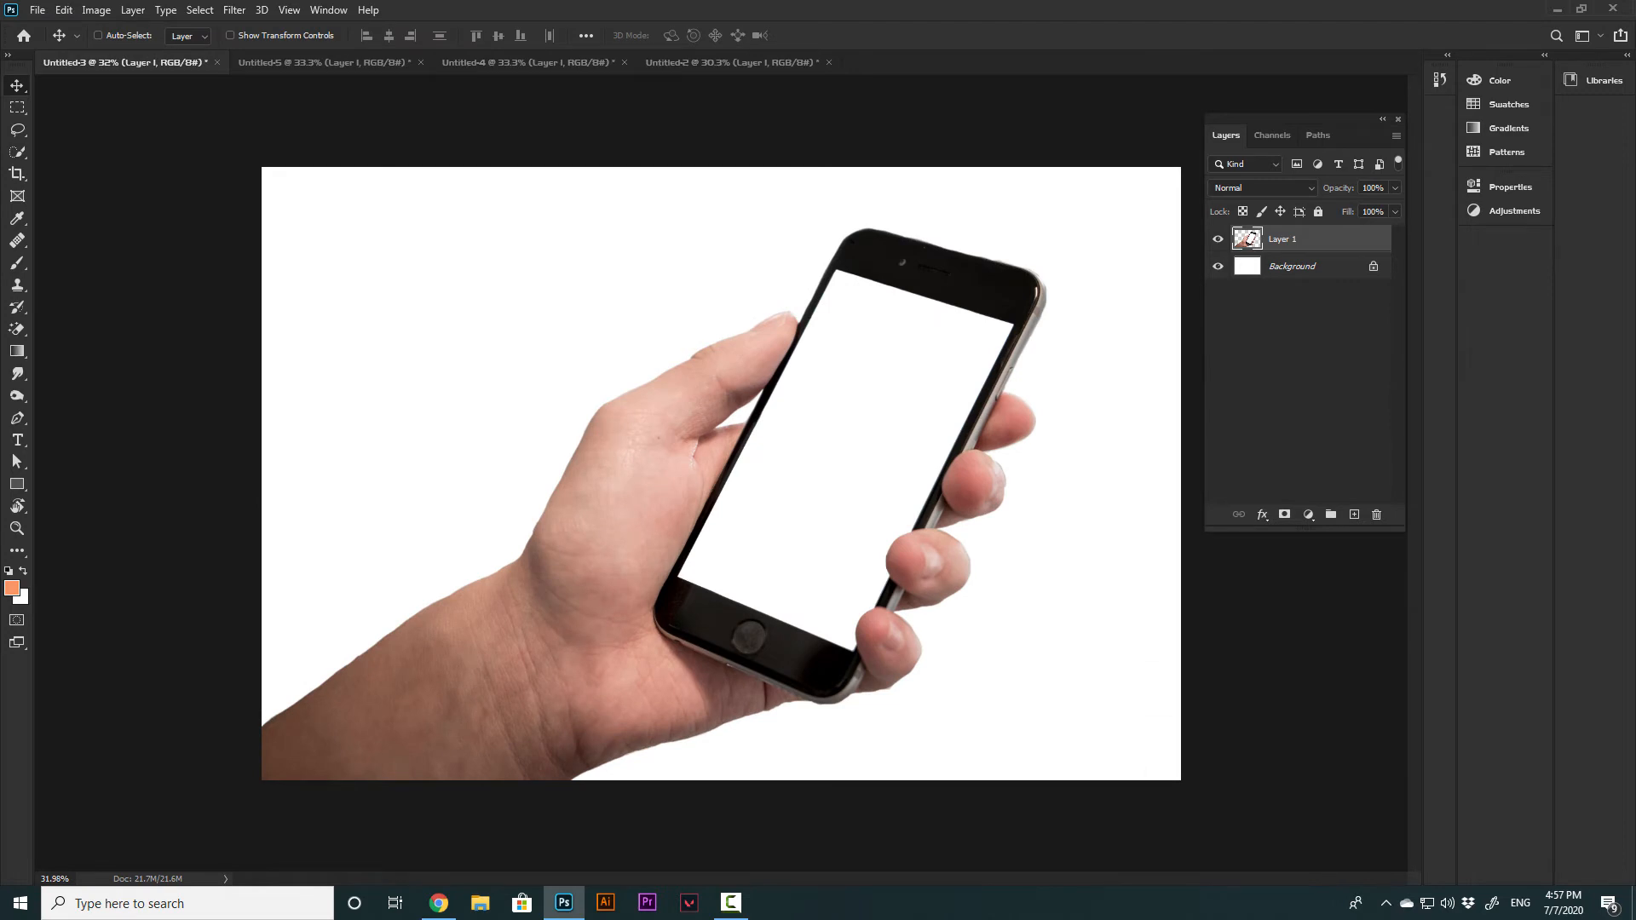
Switch to the building photo in document Untitled-5 and activate the Polygonal Lasso tool
key(ctrl+Tab)
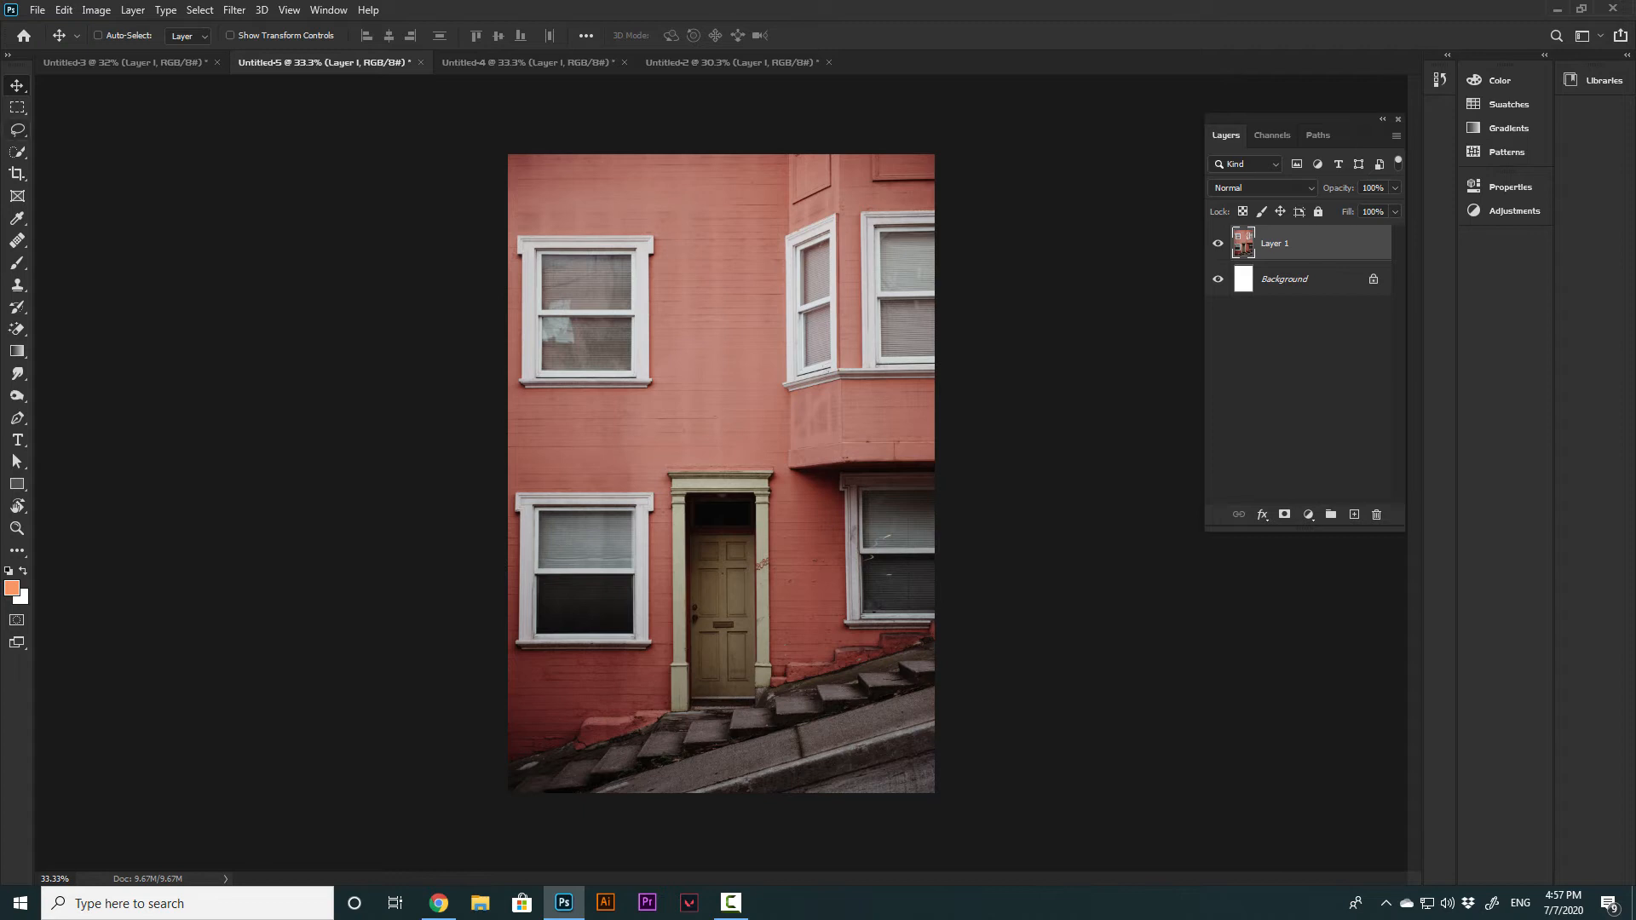
click(17, 129)
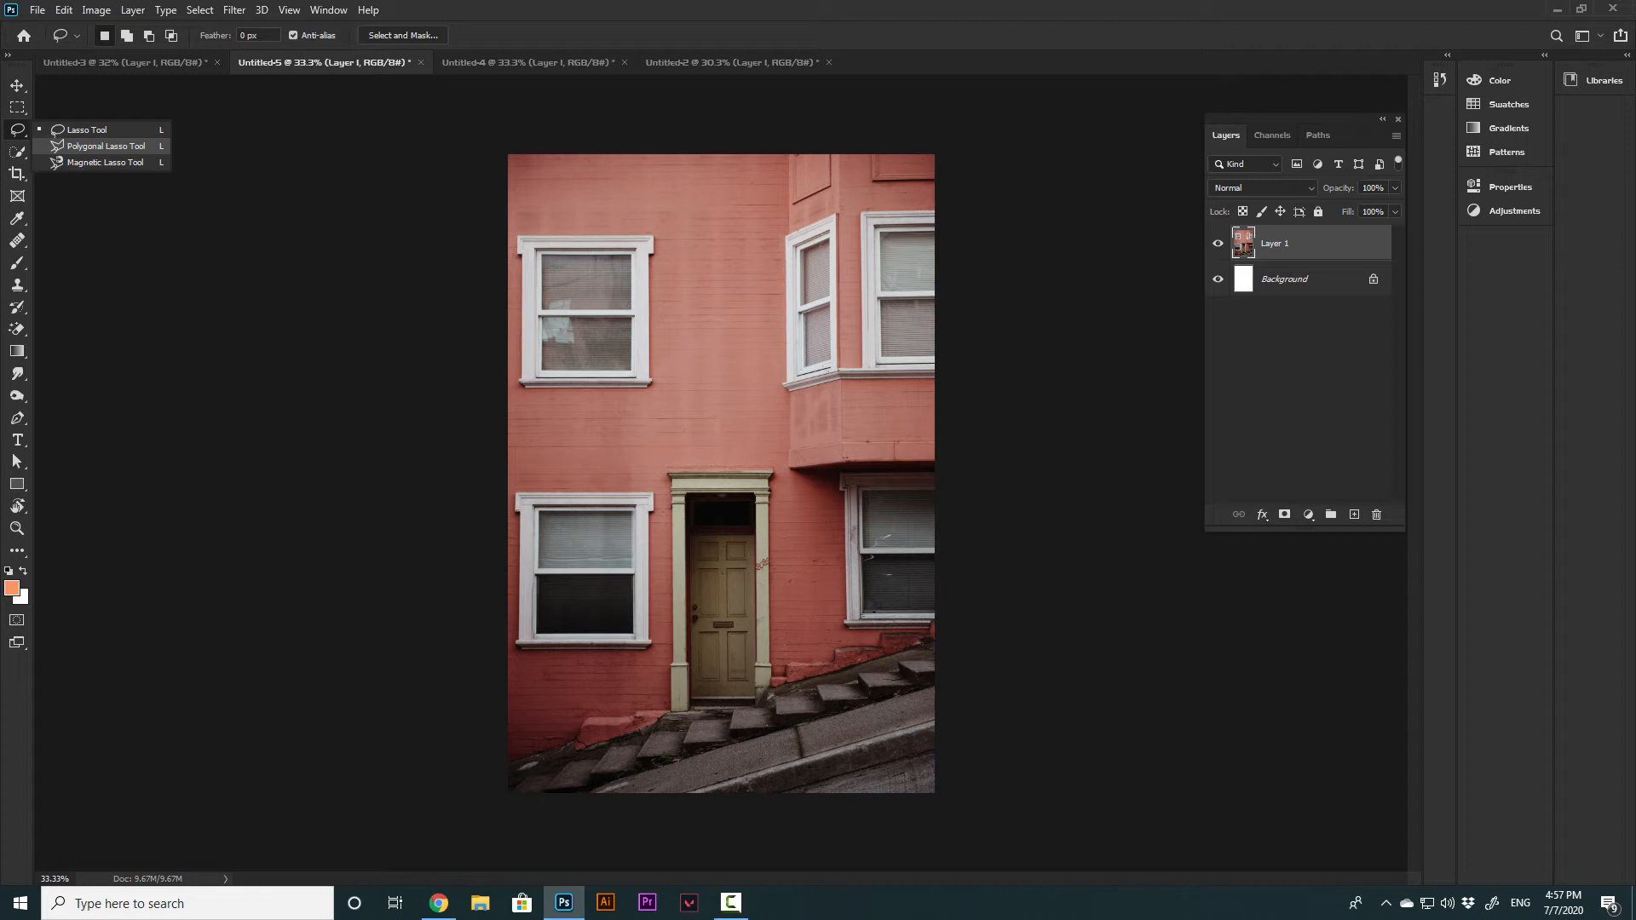
click(105, 146)
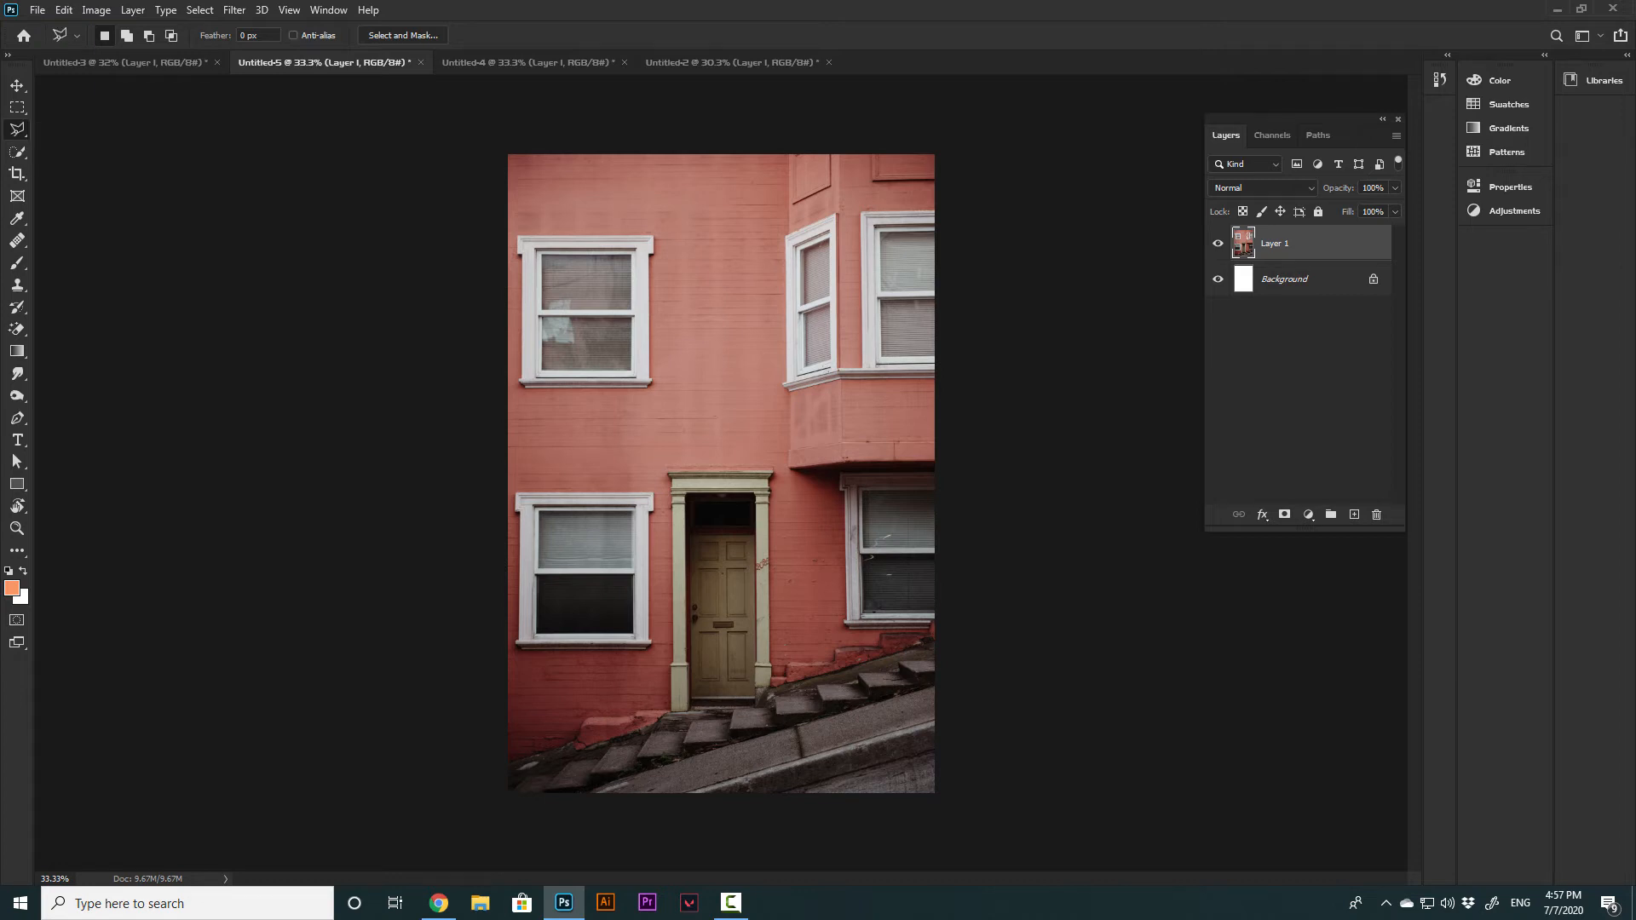
Draw two trial four-sided selections on the pink wall between the upper windows, deselecting each one
scroll(720, 277, up, 5)
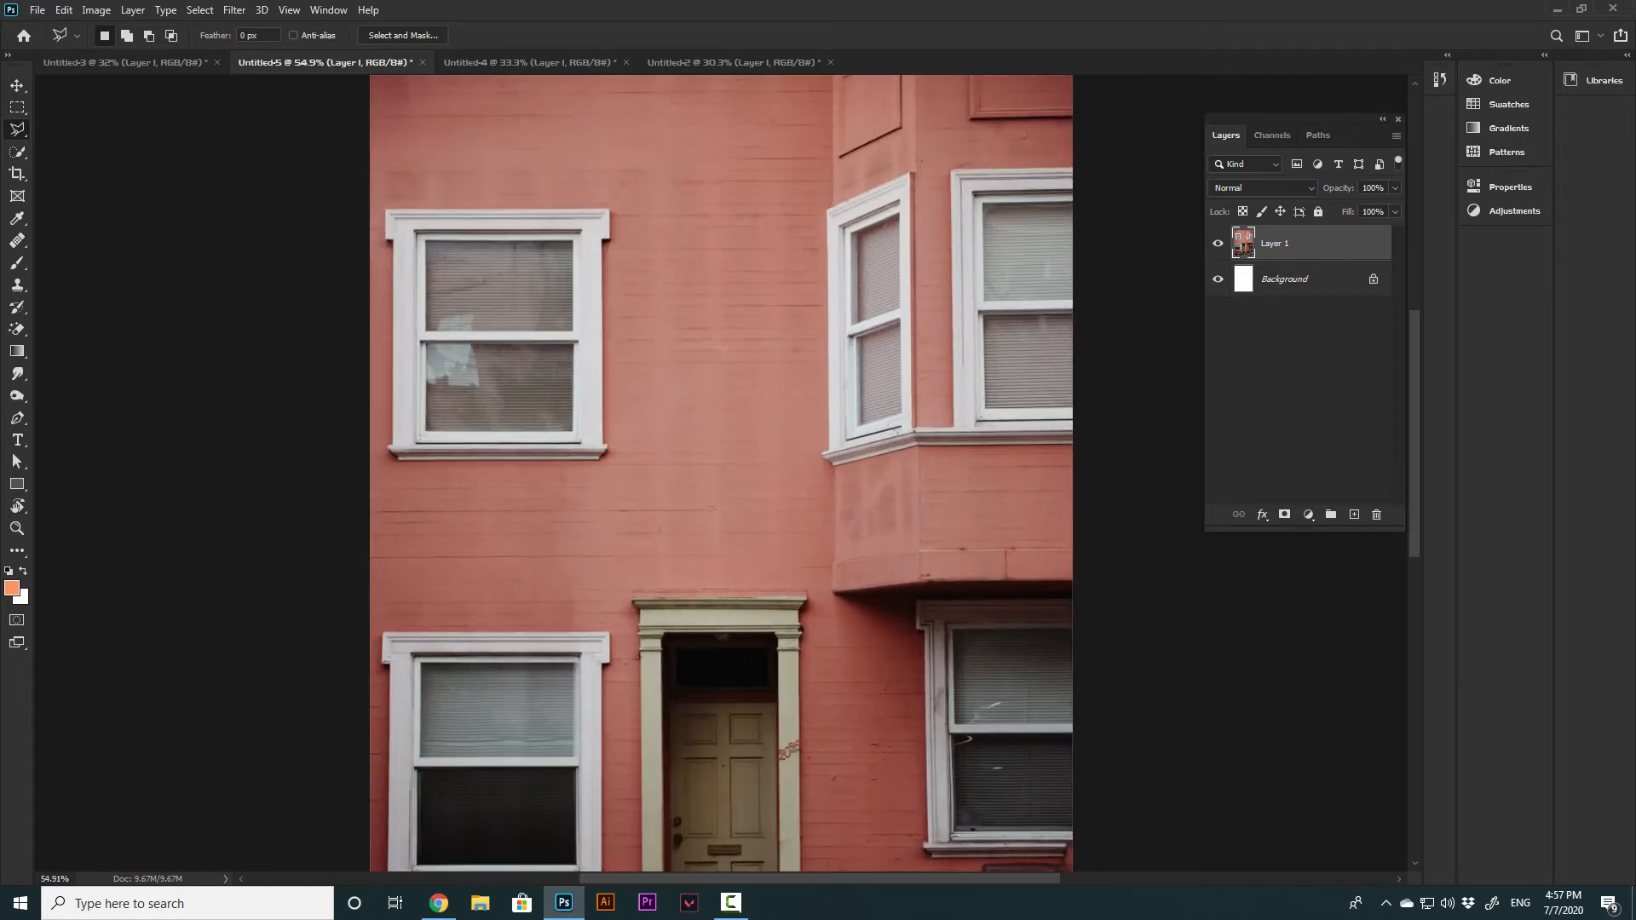
click(624, 172)
click(809, 171)
click(787, 469)
click(638, 509)
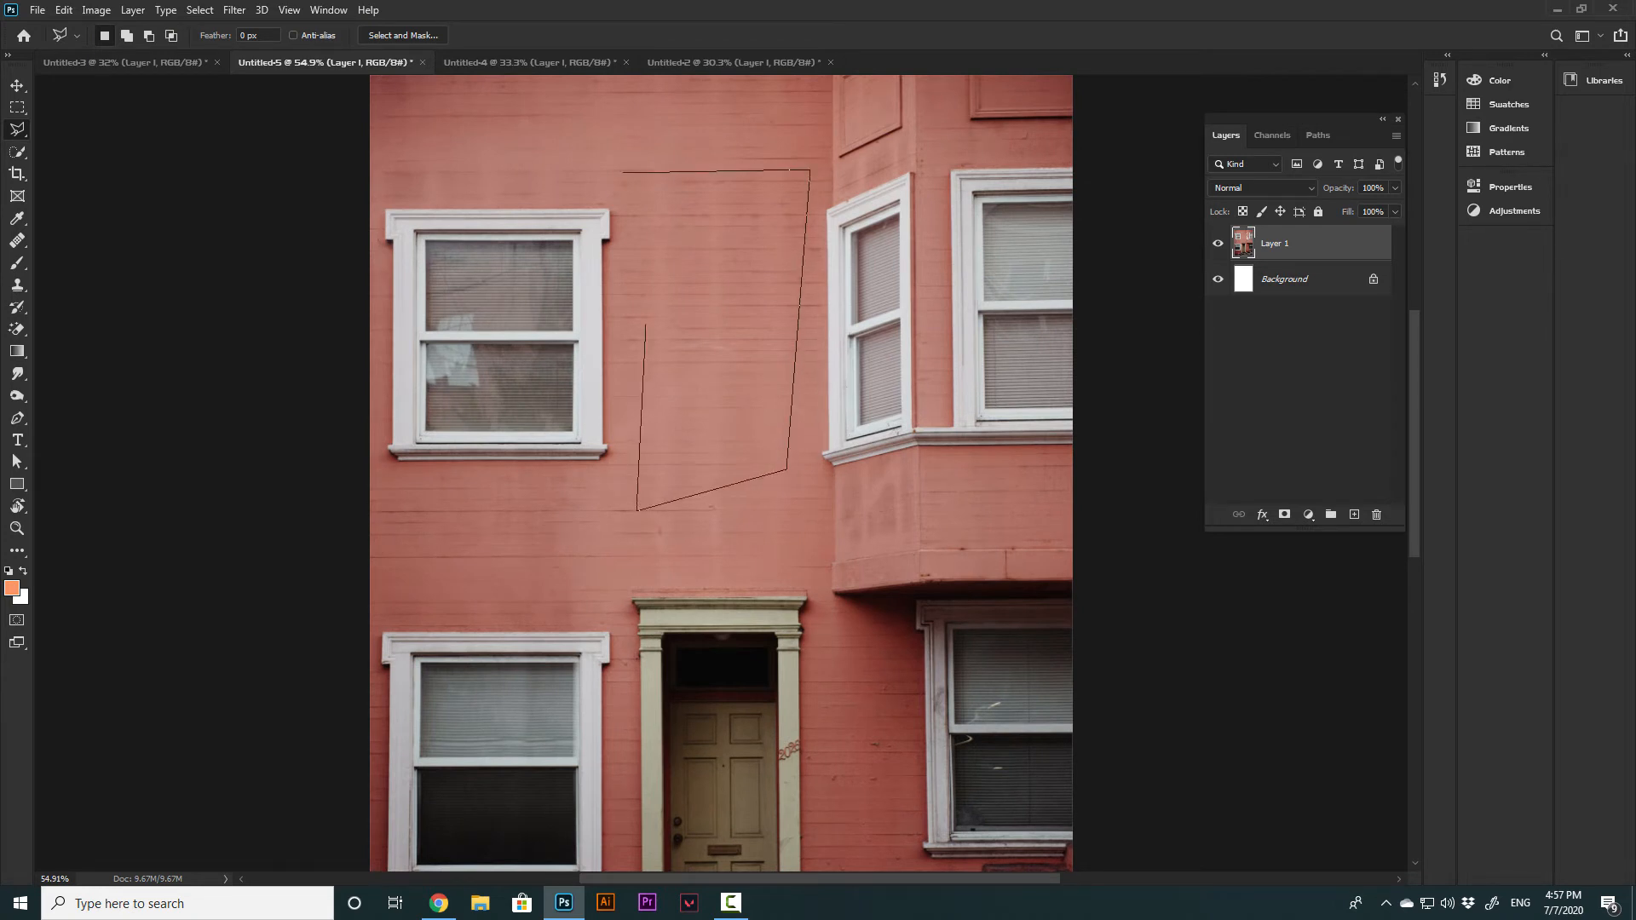
click(624, 173)
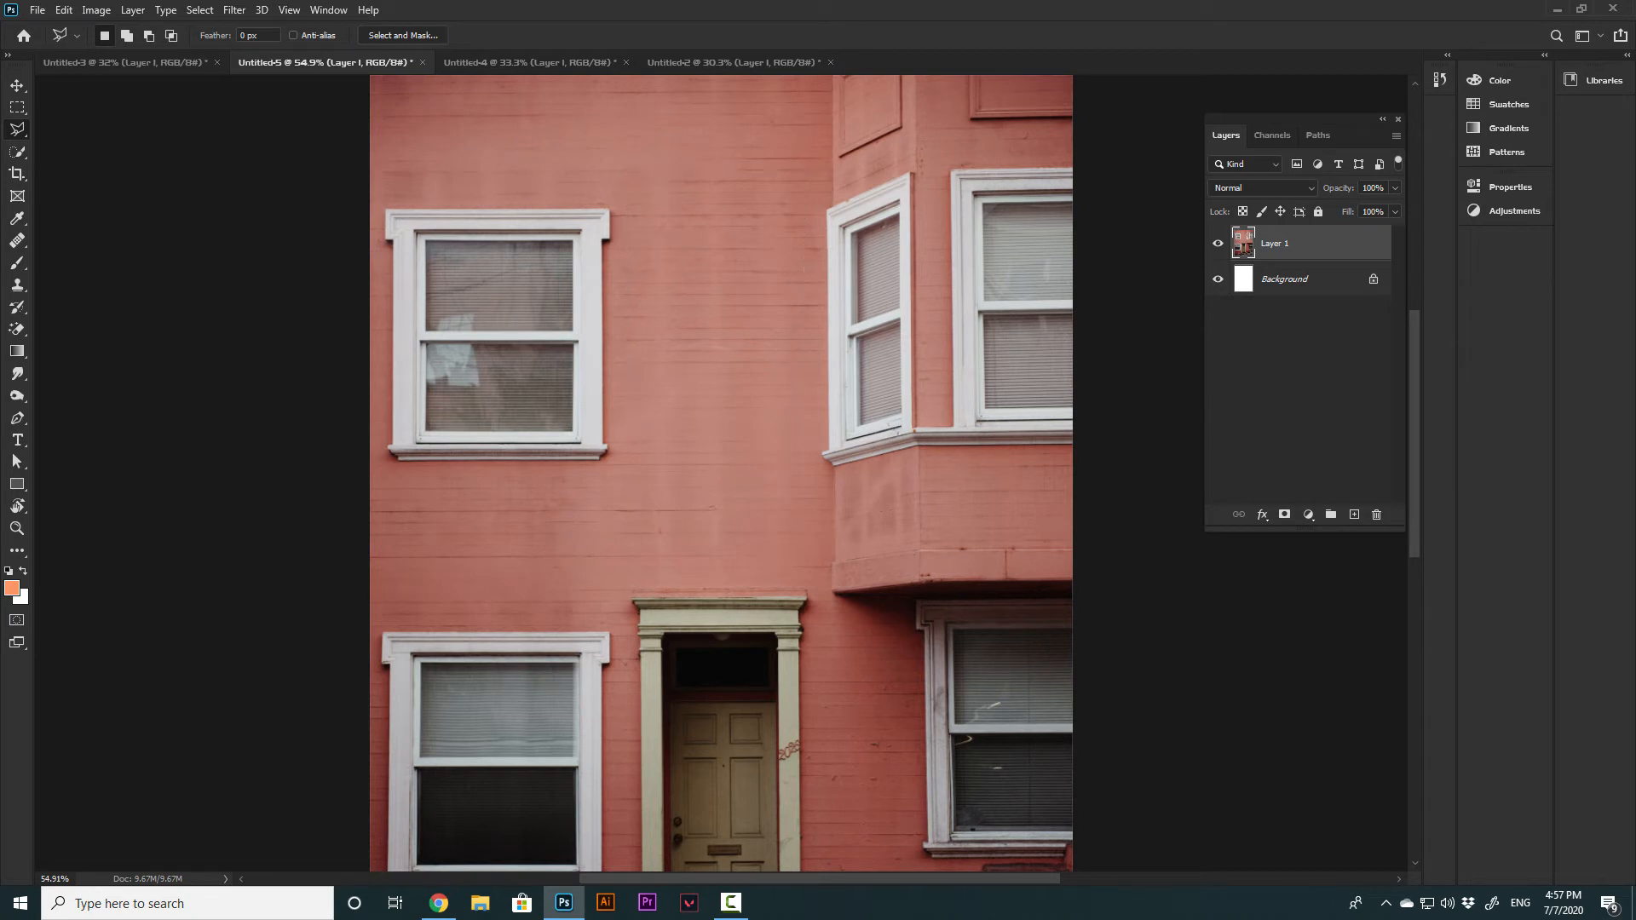
key(ctrl+d)
click(682, 180)
click(789, 178)
click(808, 430)
click(700, 502)
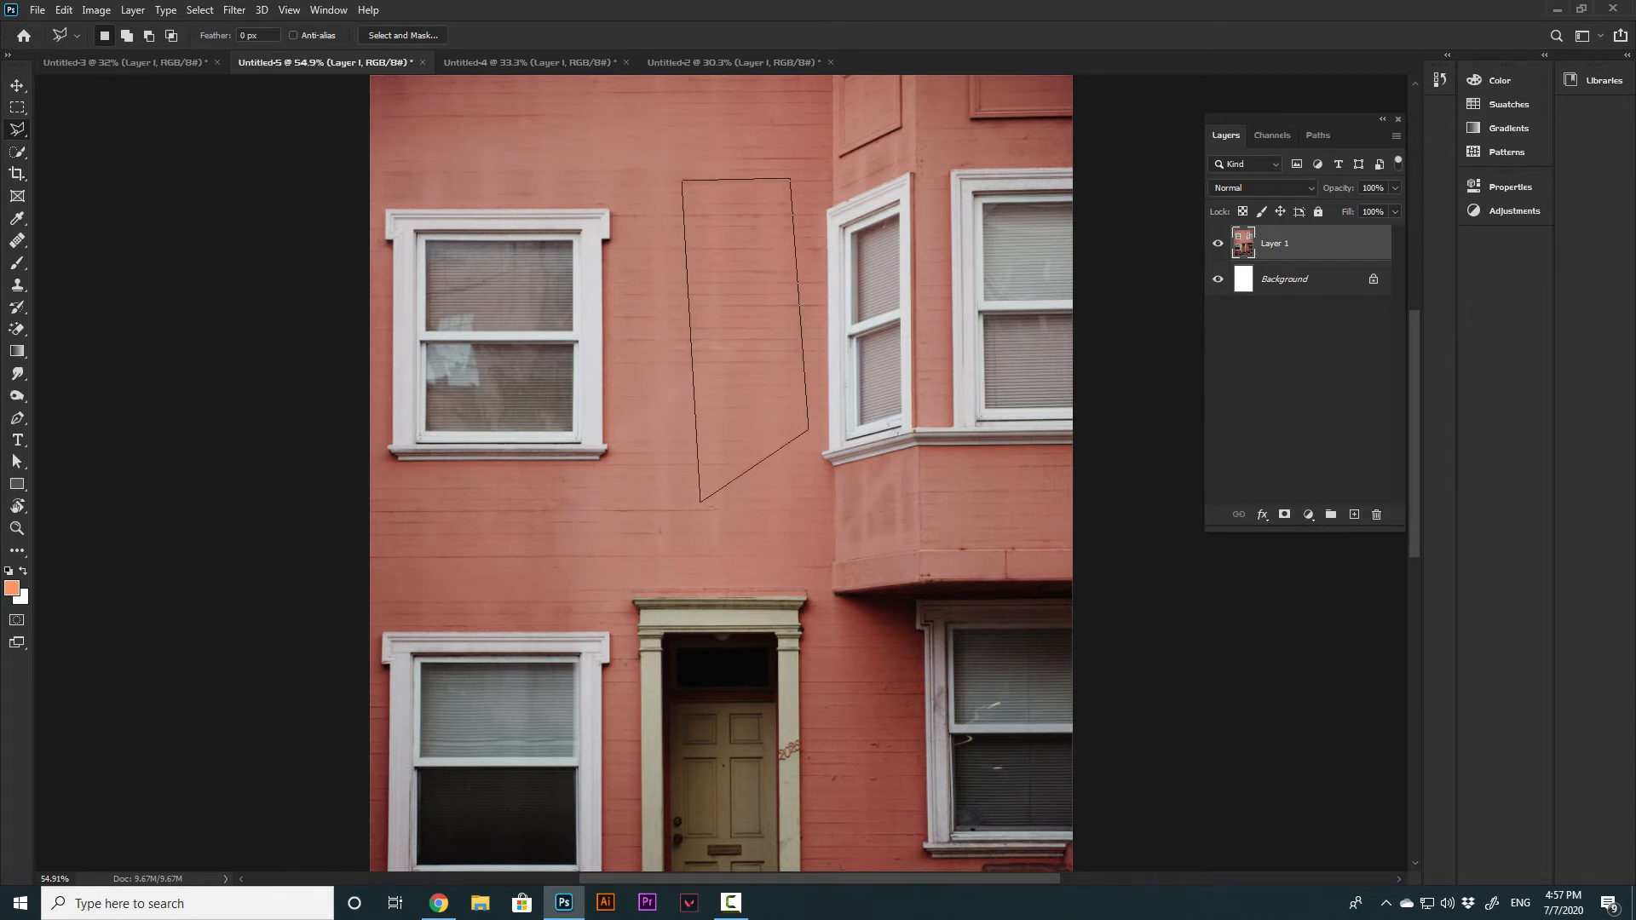
click(683, 179)
key(ctrl+d)
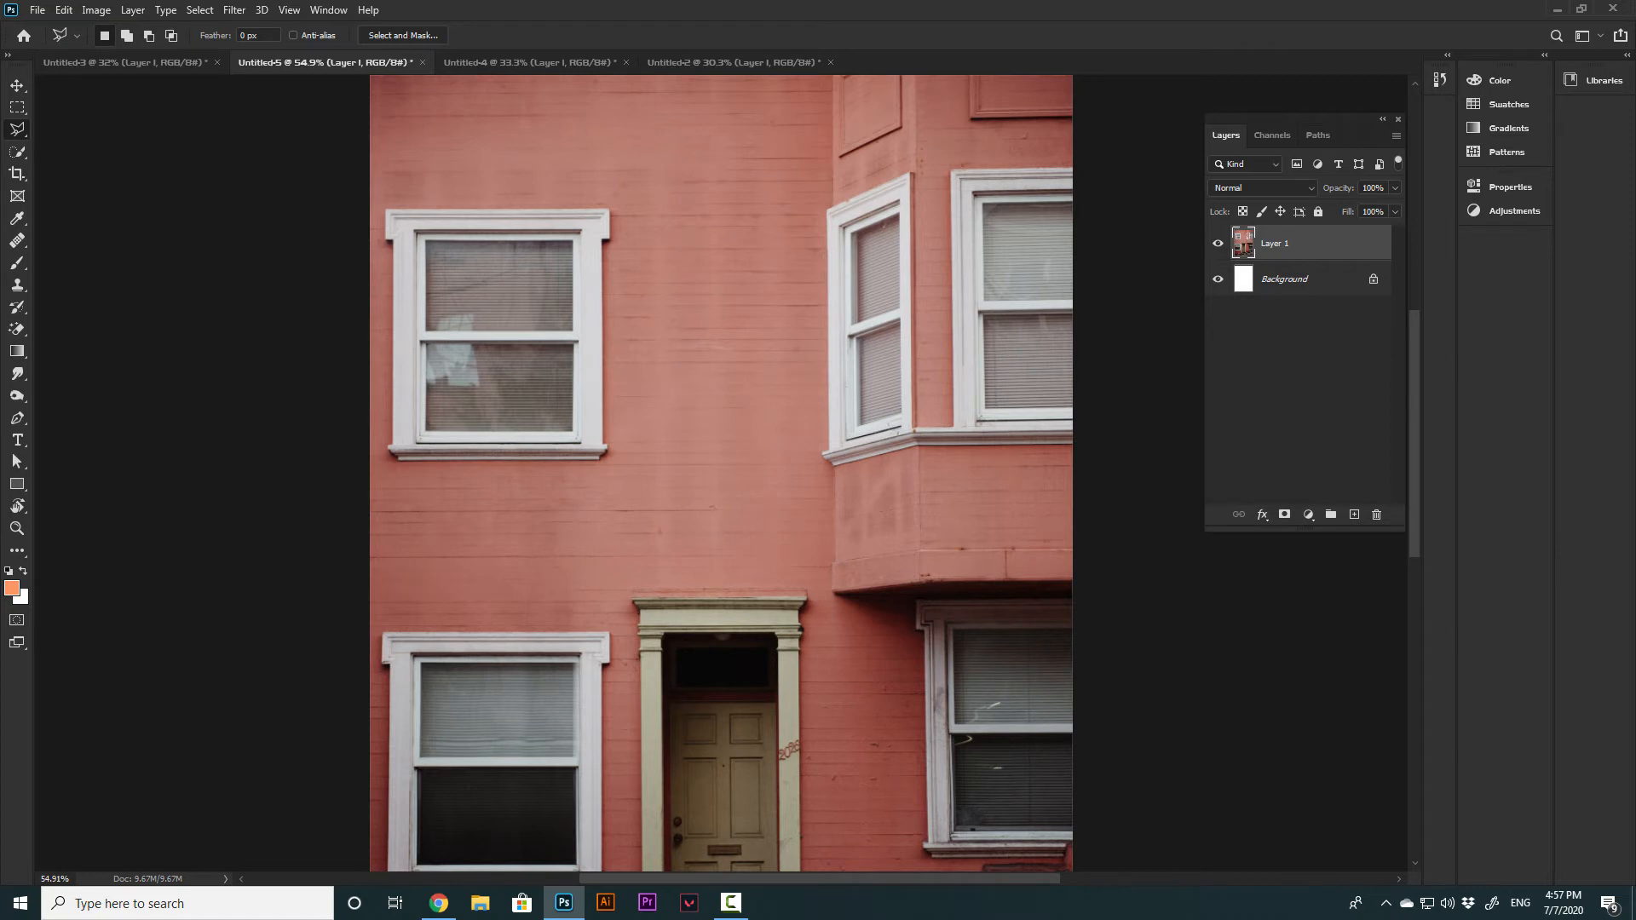
drag(430, 215, 603, 218)
drag(613, 426, 630, 329)
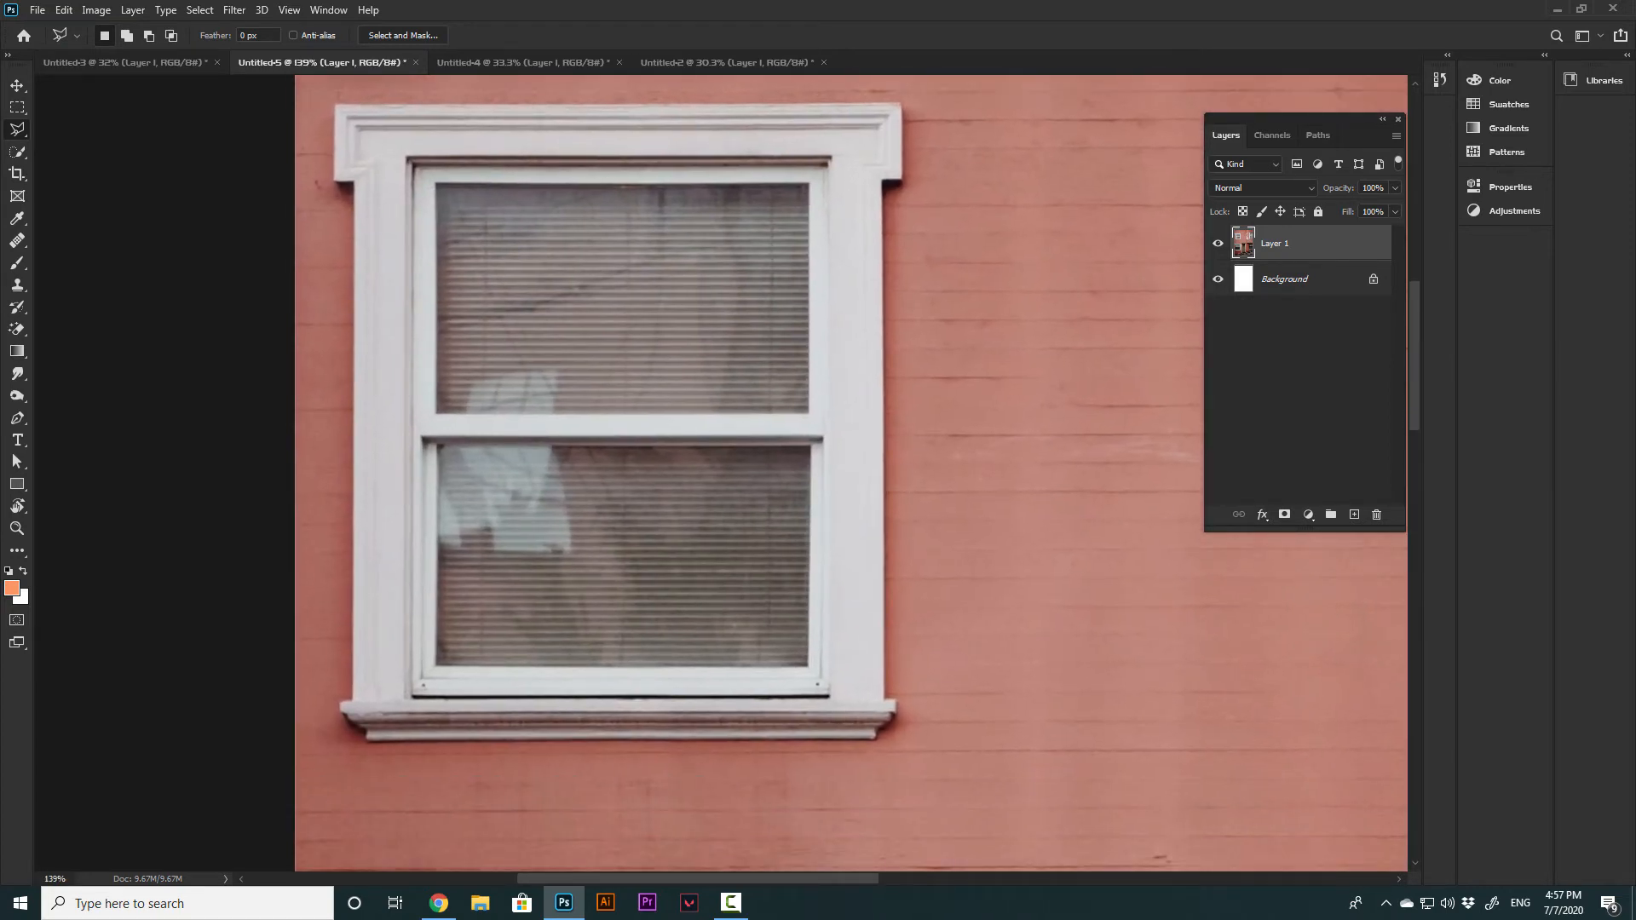
click(334, 104)
click(901, 105)
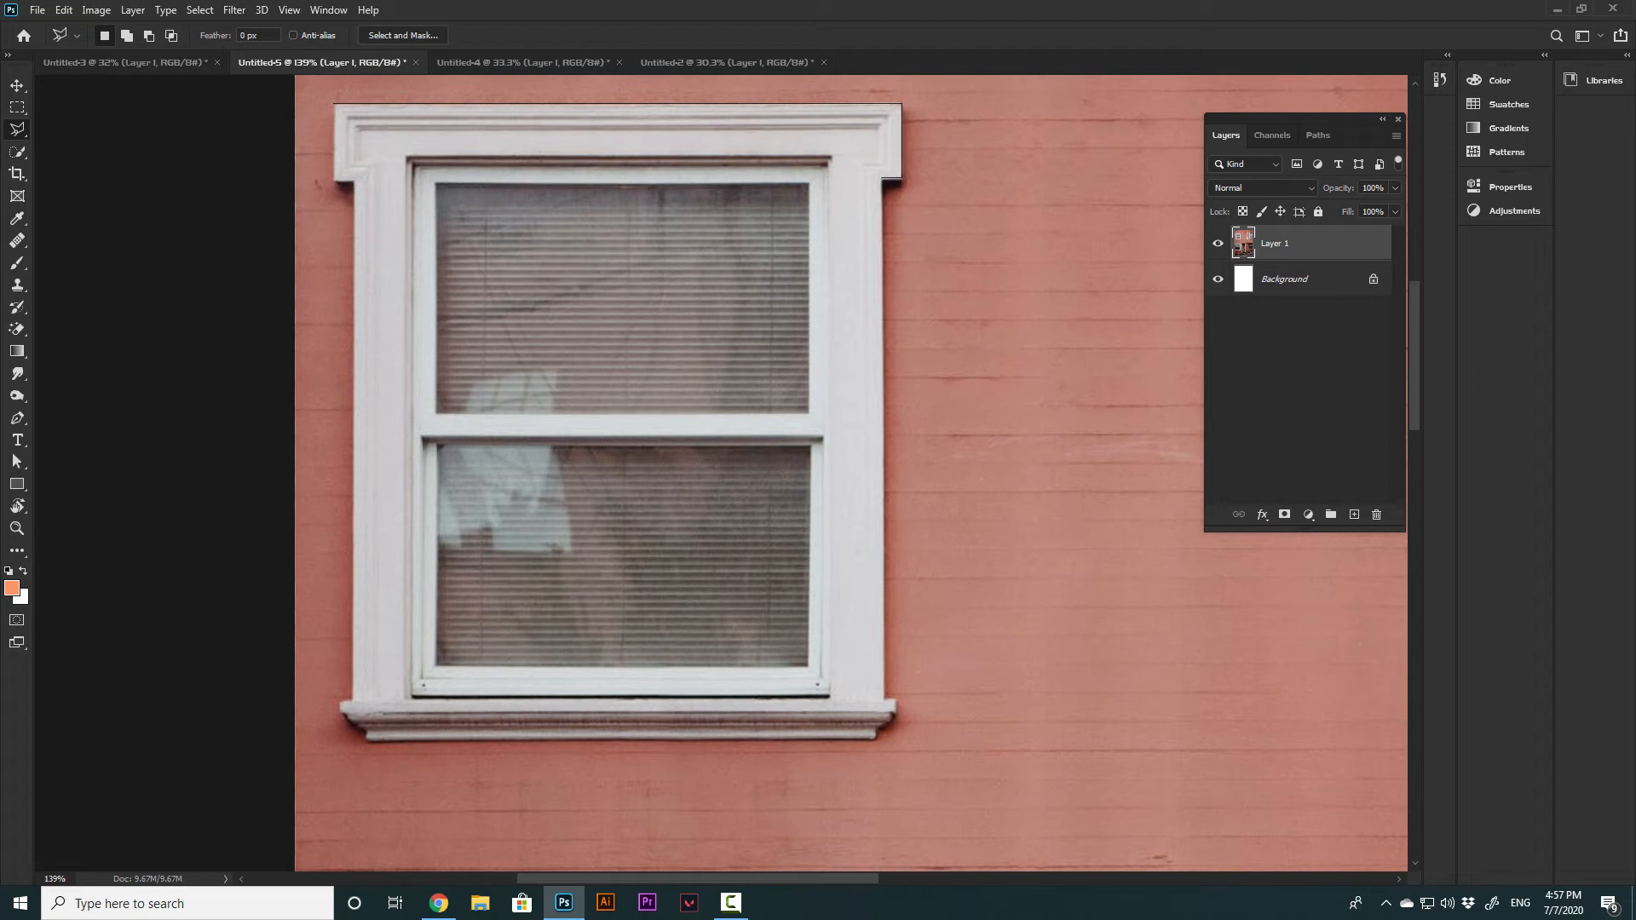
click(880, 178)
key(Escape)
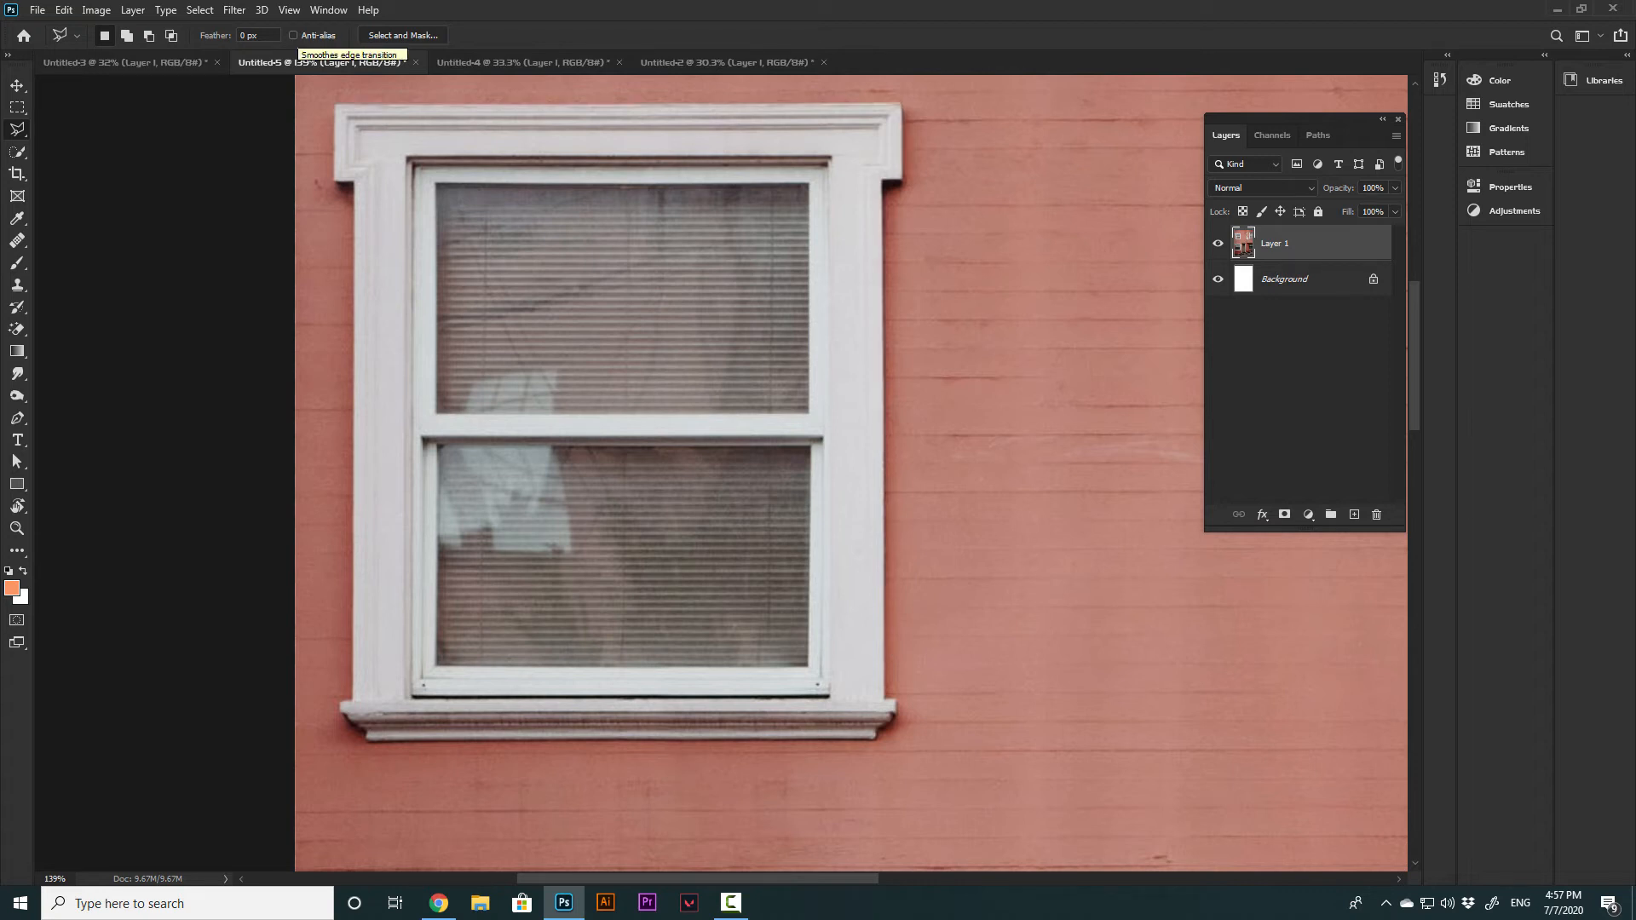
Turn on Anti-alias and select the upper-left window by tracing the outer corners of its white frame
click(293, 35)
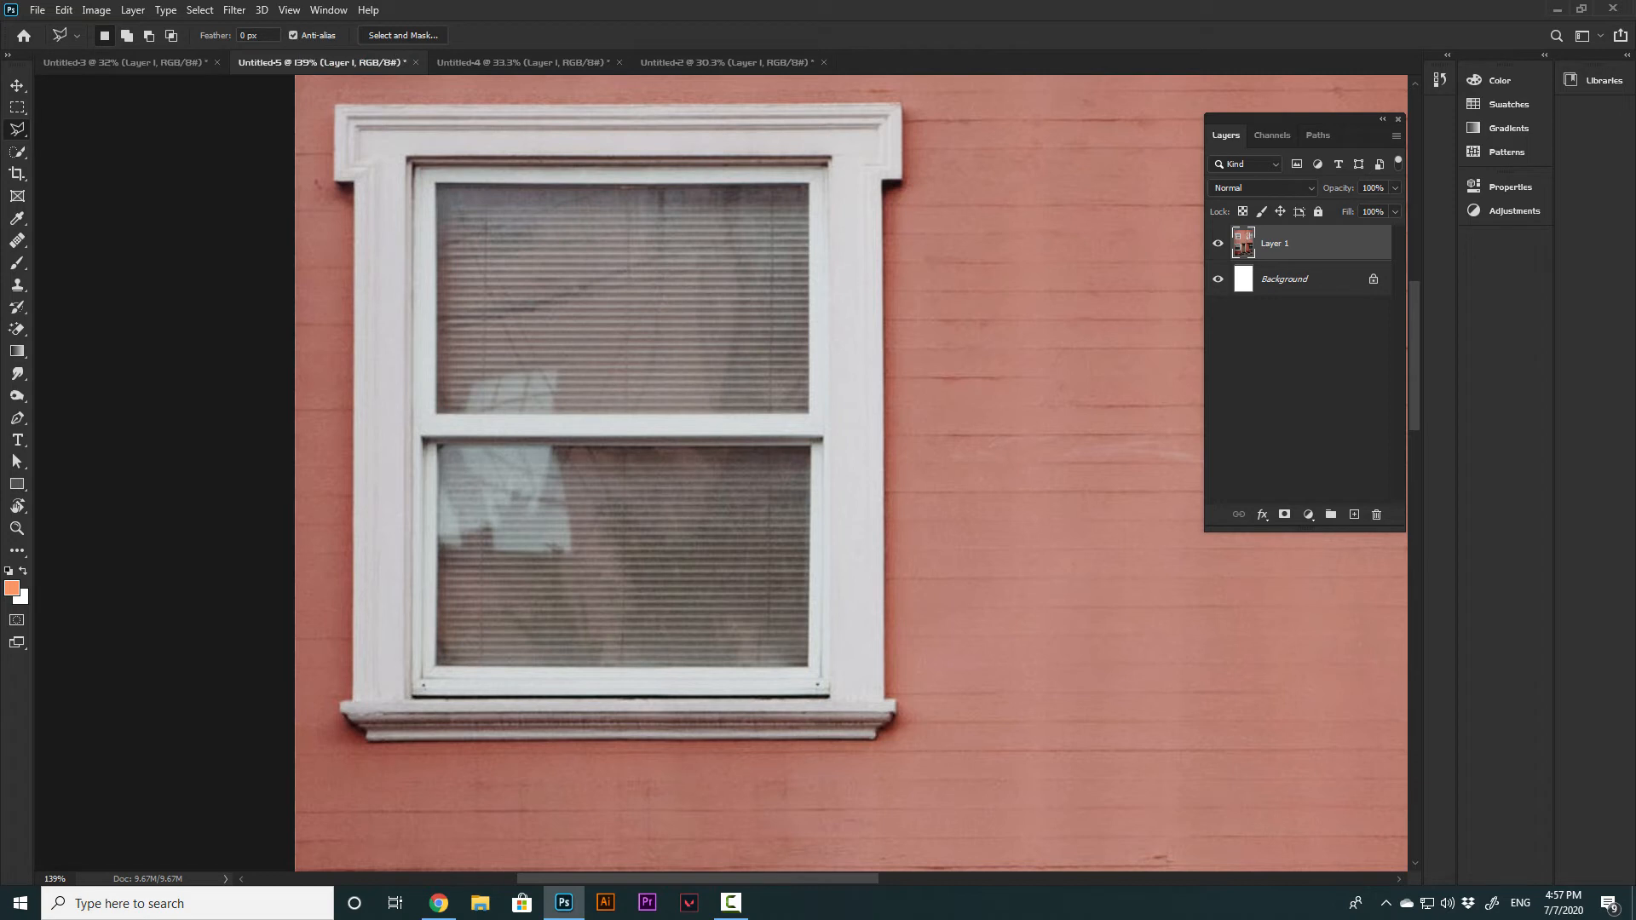
click(334, 104)
click(900, 103)
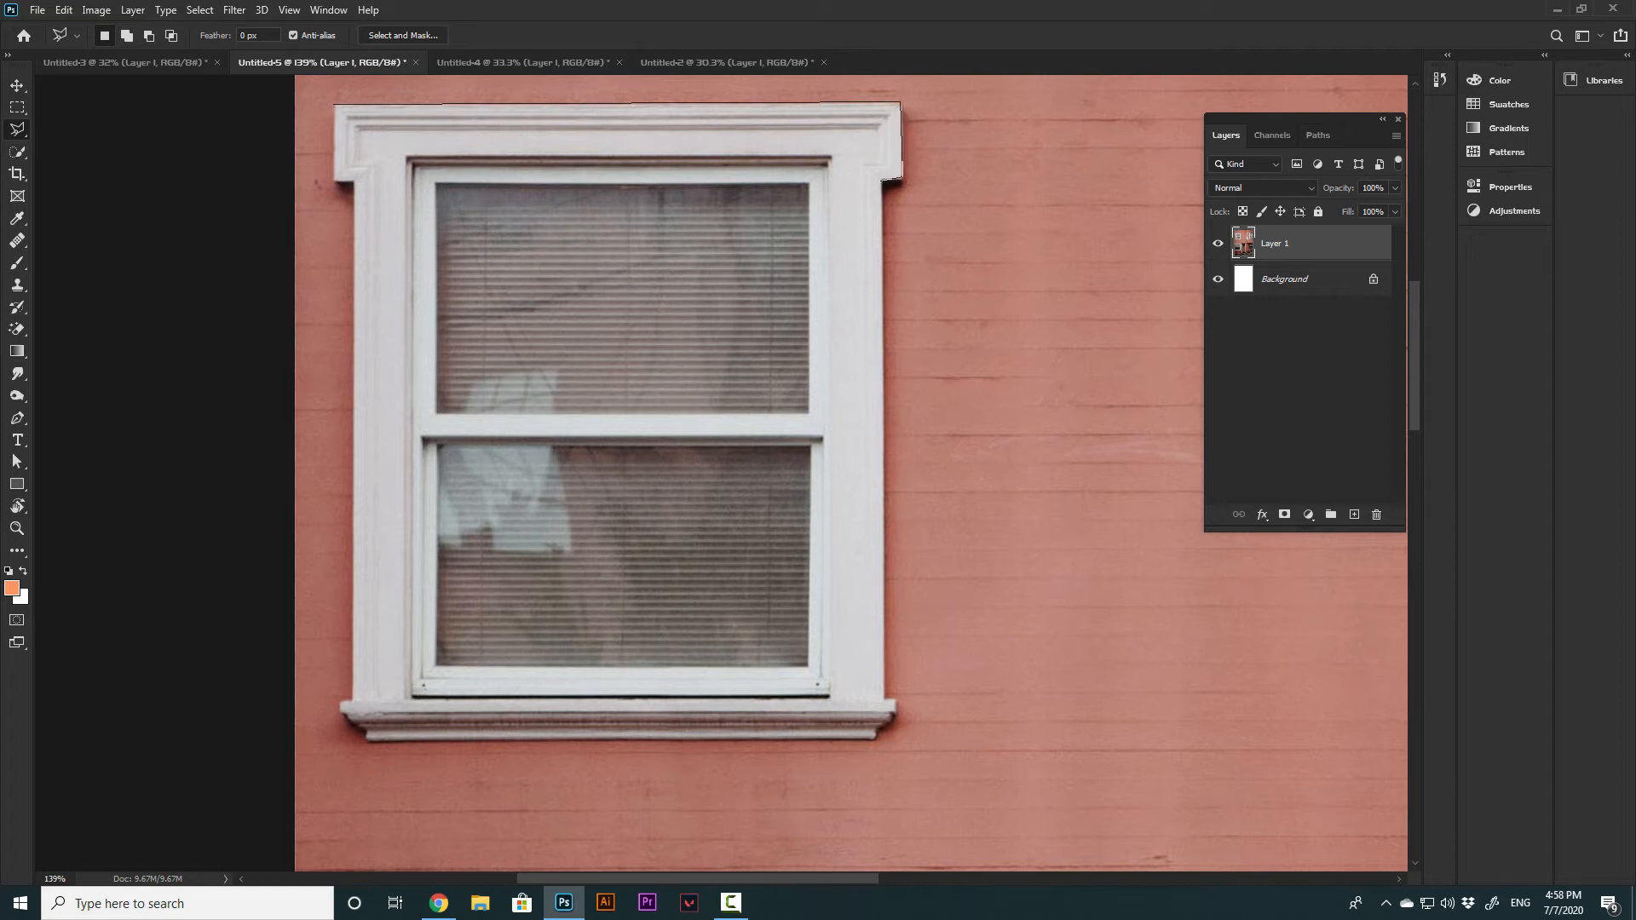
click(882, 179)
click(885, 699)
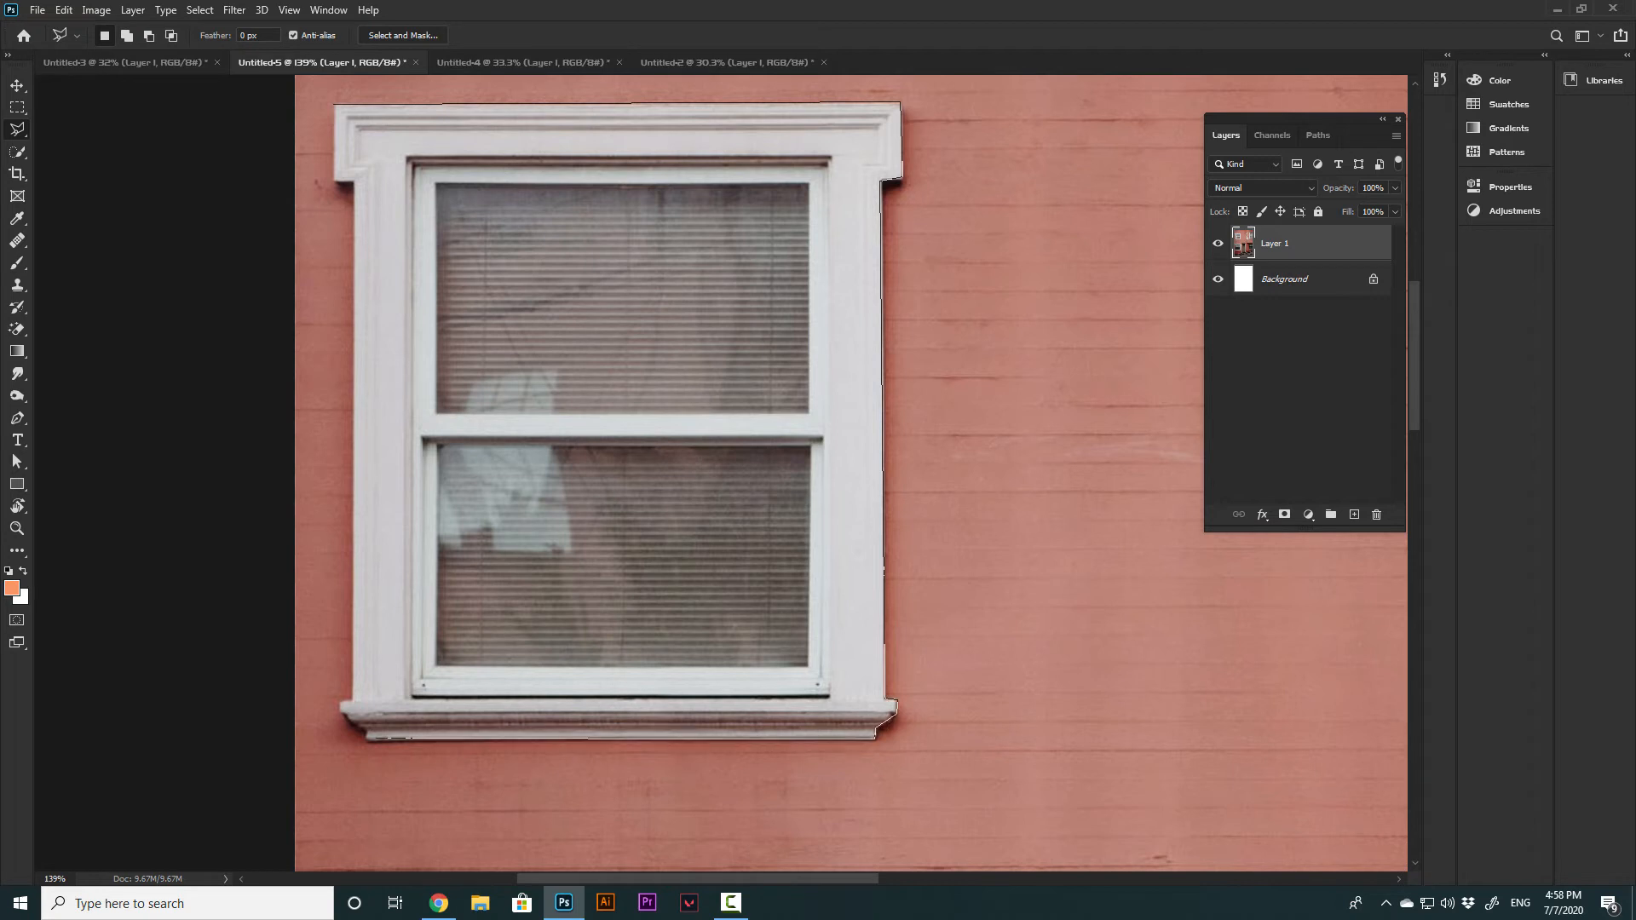
click(364, 733)
click(353, 700)
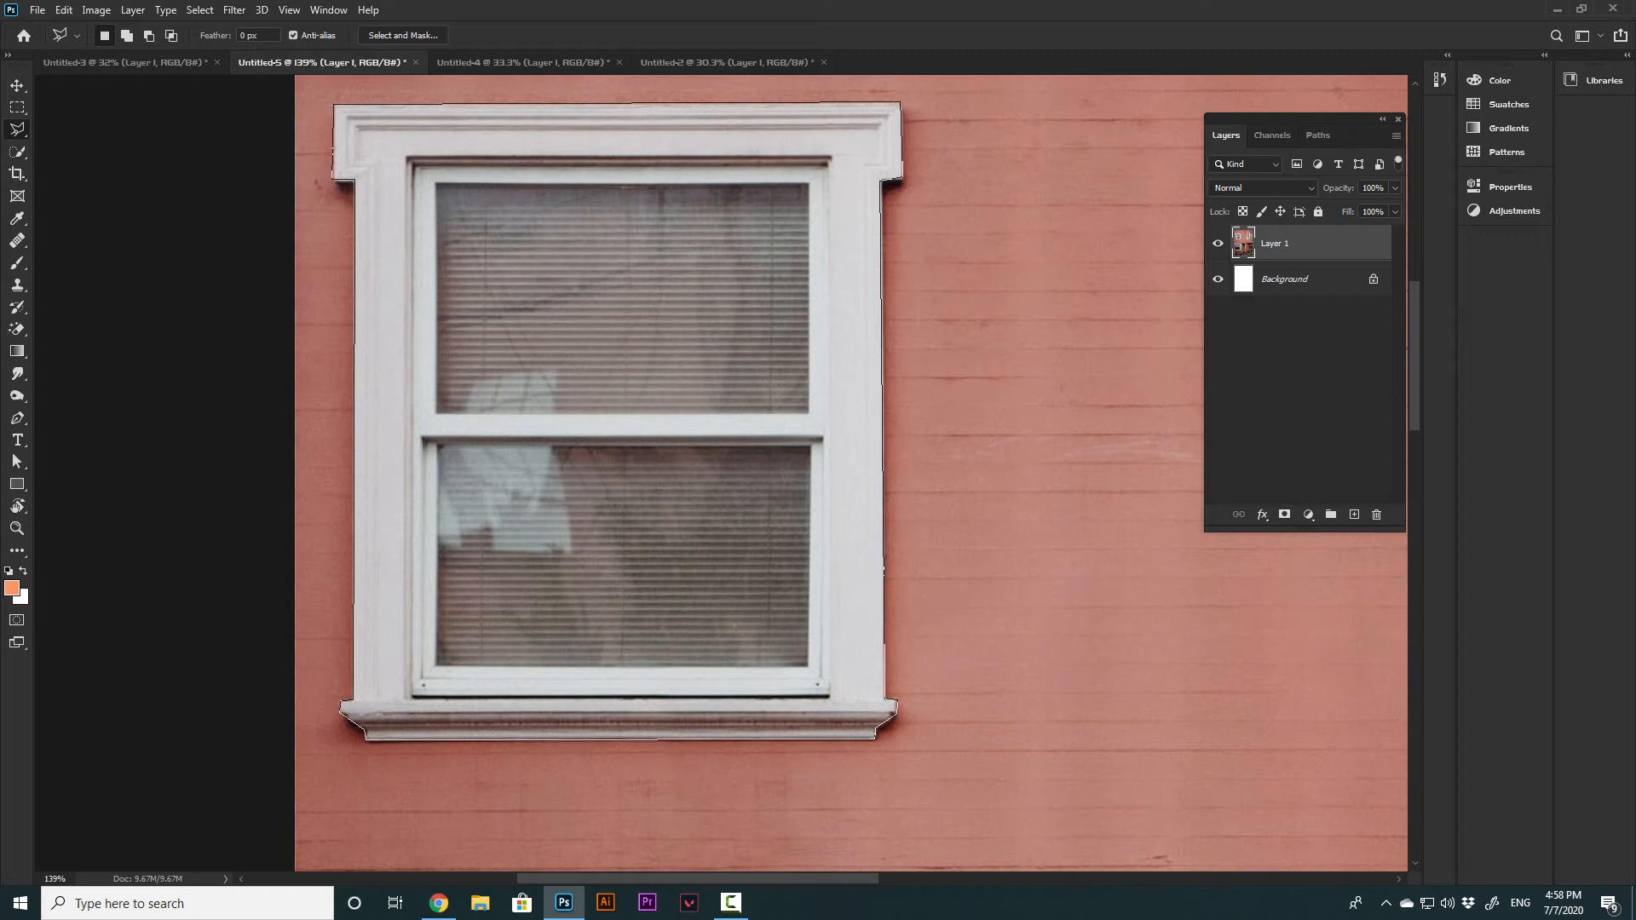
click(333, 105)
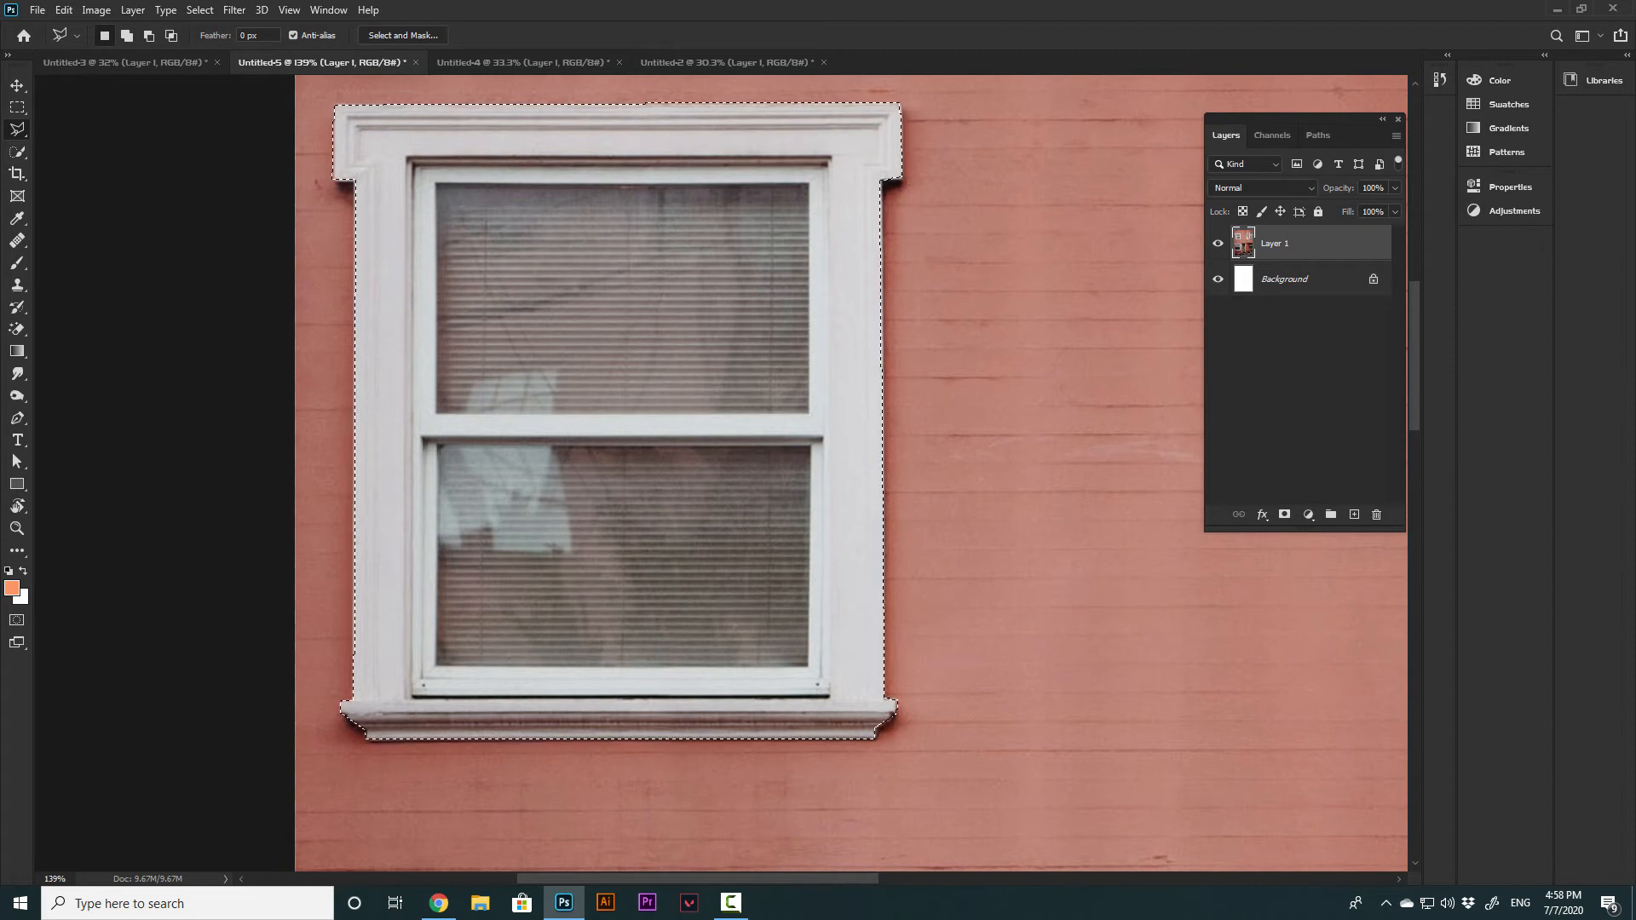
Add the door to the selection, starting the polygonal outline at the base of the left pillar and tracing up its outer edge
drag(903, 682, 535, 268)
scroll(535, 268, down, 5)
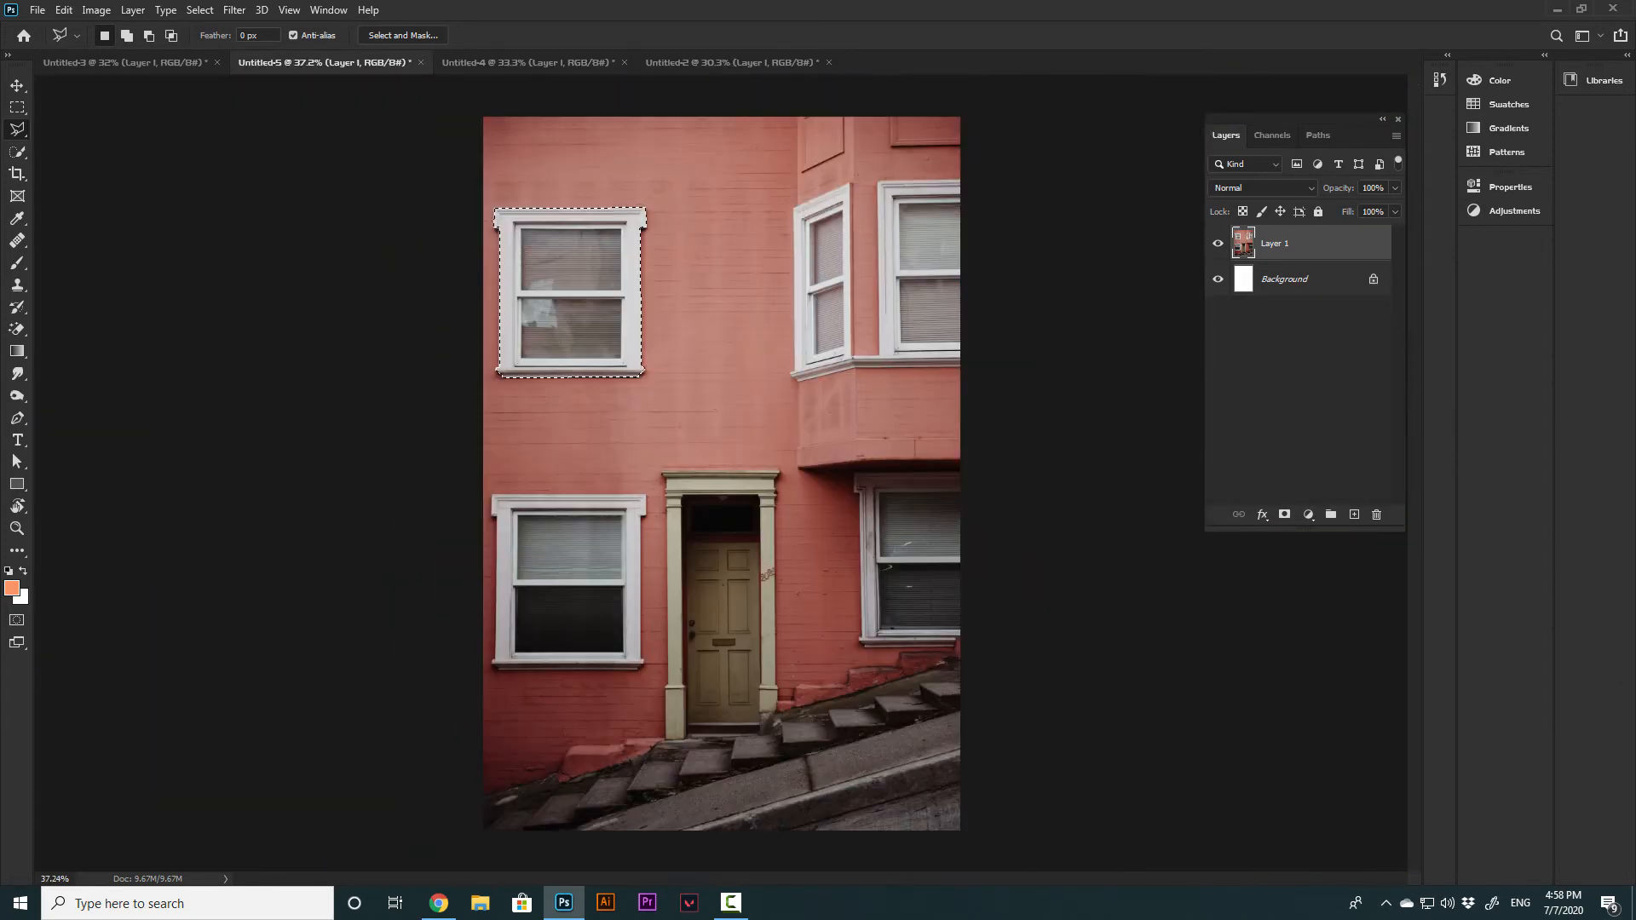
scroll(570, 351, up, 2)
drag(571, 350, 538, 159)
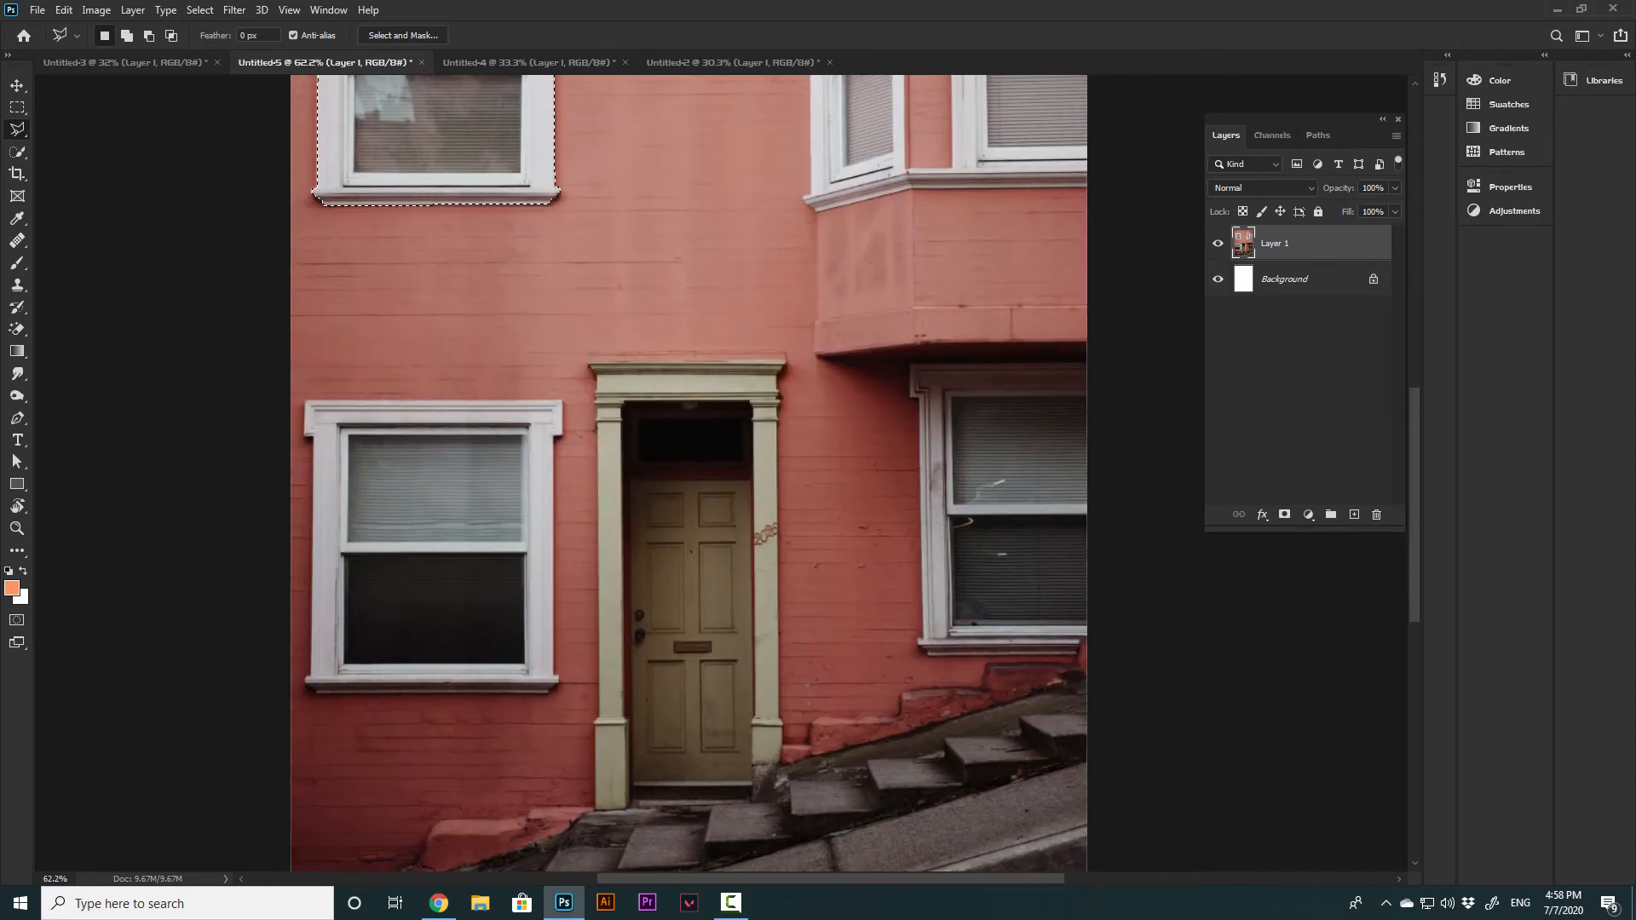
scroll(644, 373, up, 5)
drag(678, 631, 644, 181)
scroll(651, 538, down, 3)
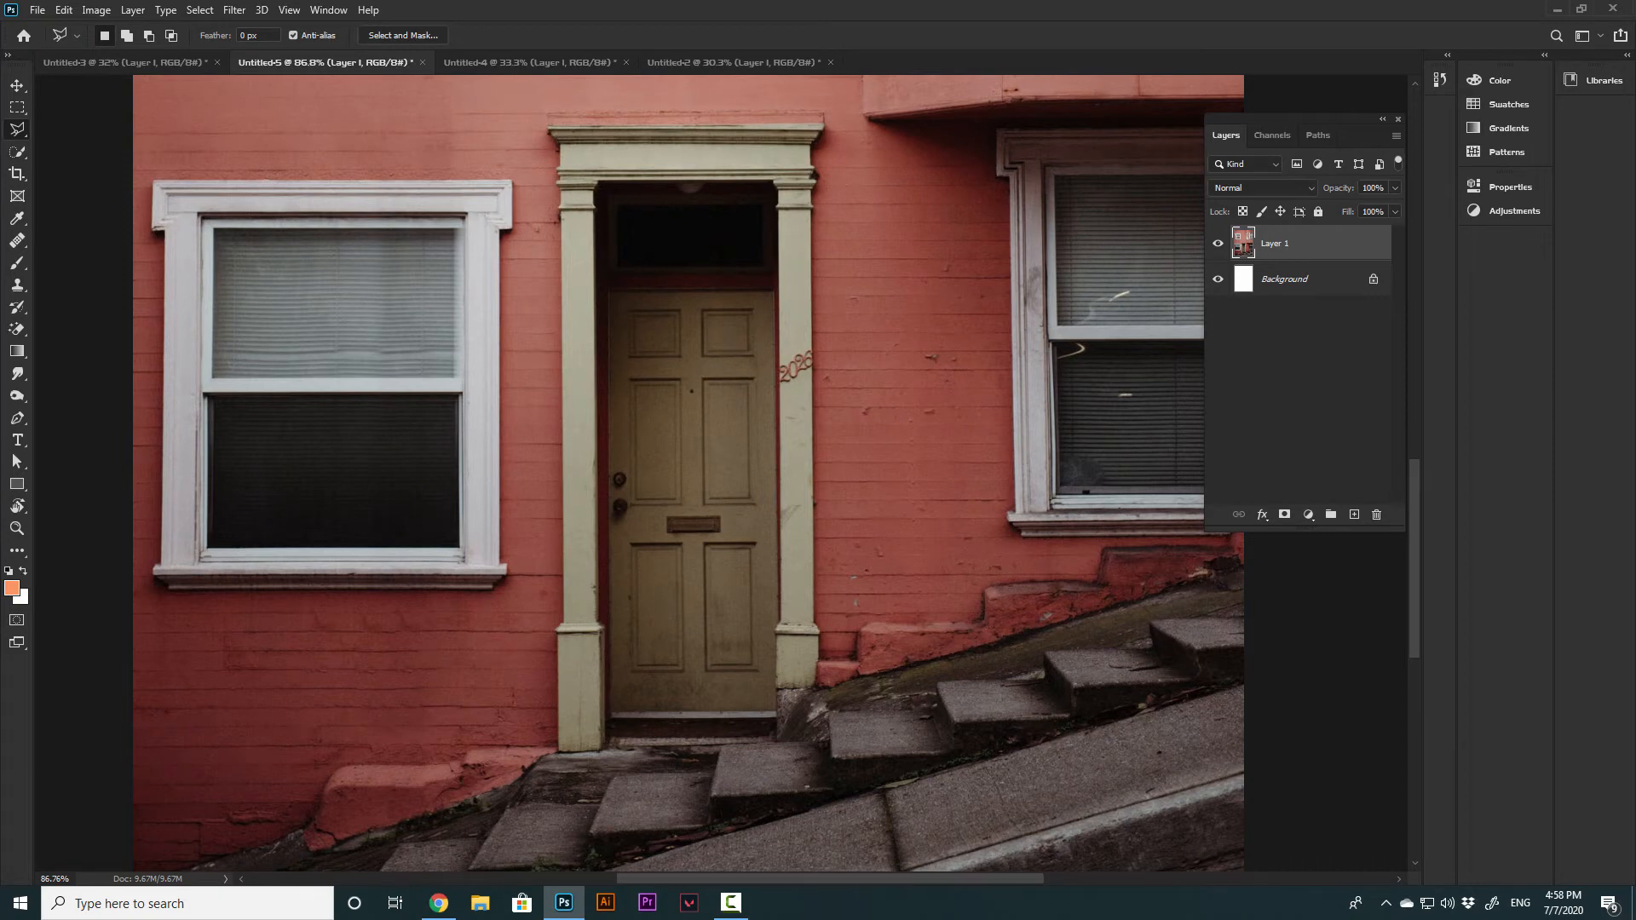
drag(651, 383, 663, 273)
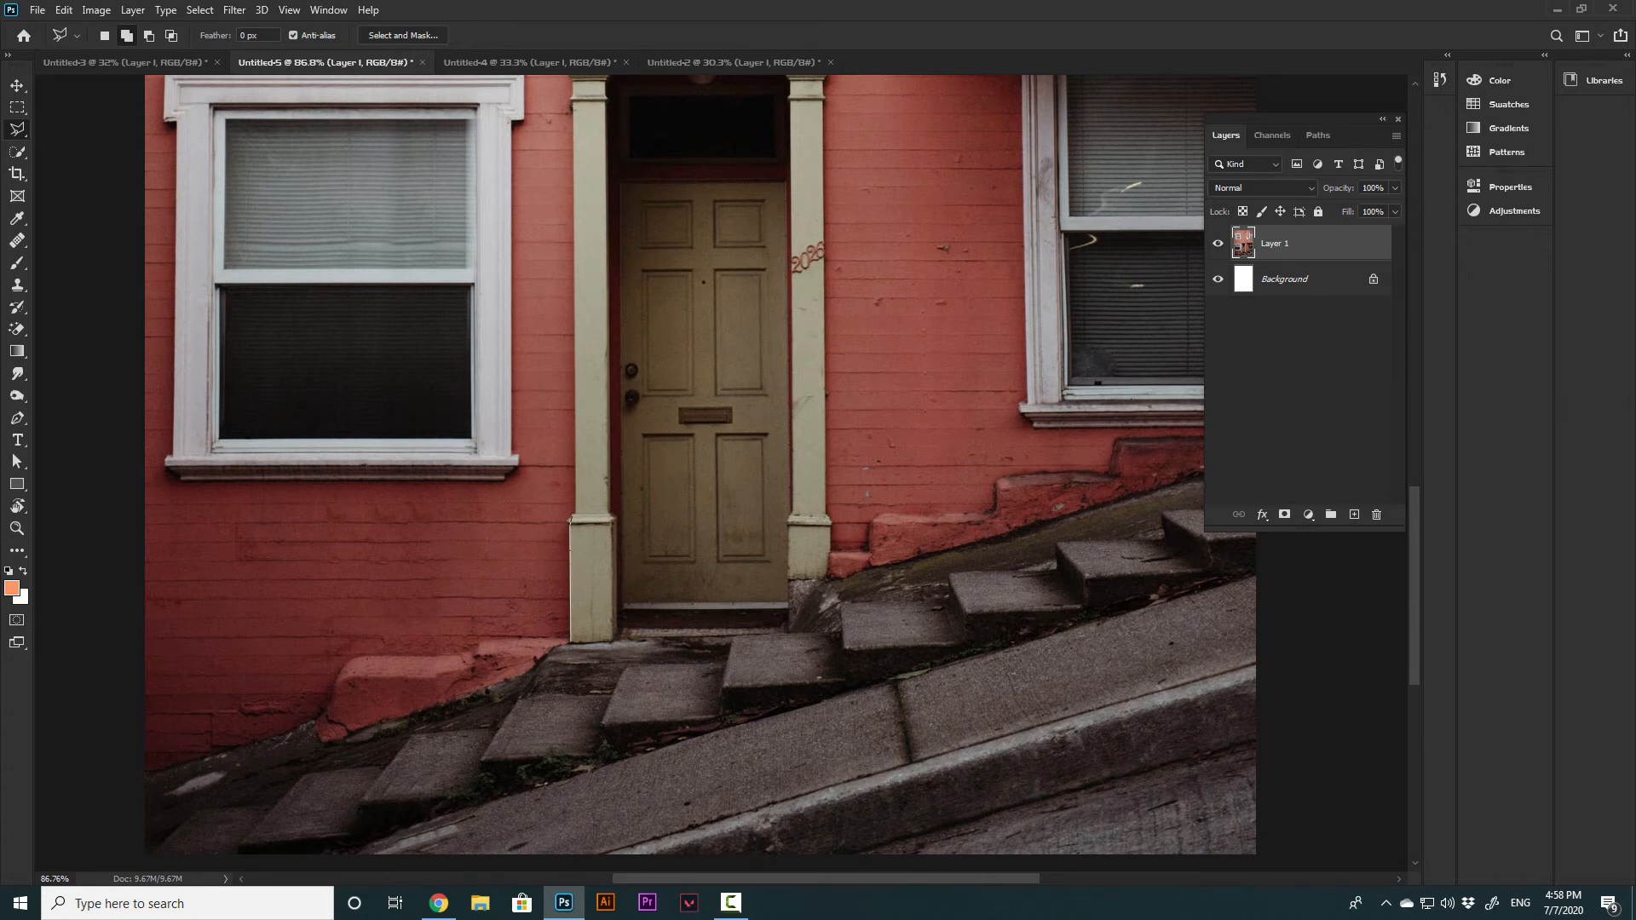
scroll(570, 520, up, 3)
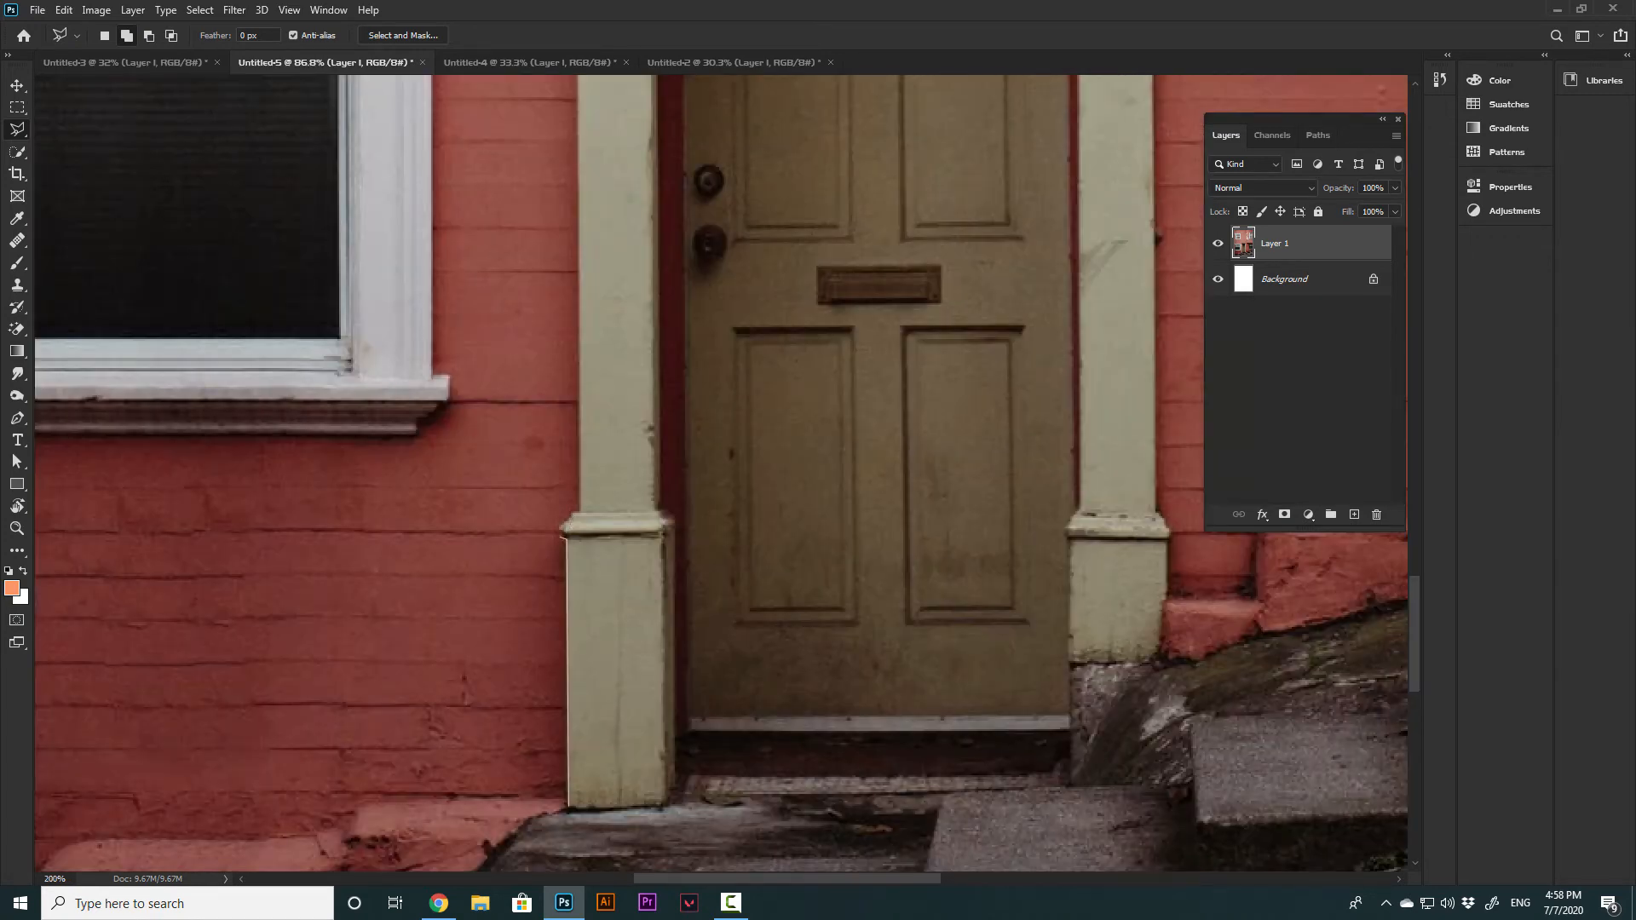
click(560, 528)
scroll(562, 443, up, 10)
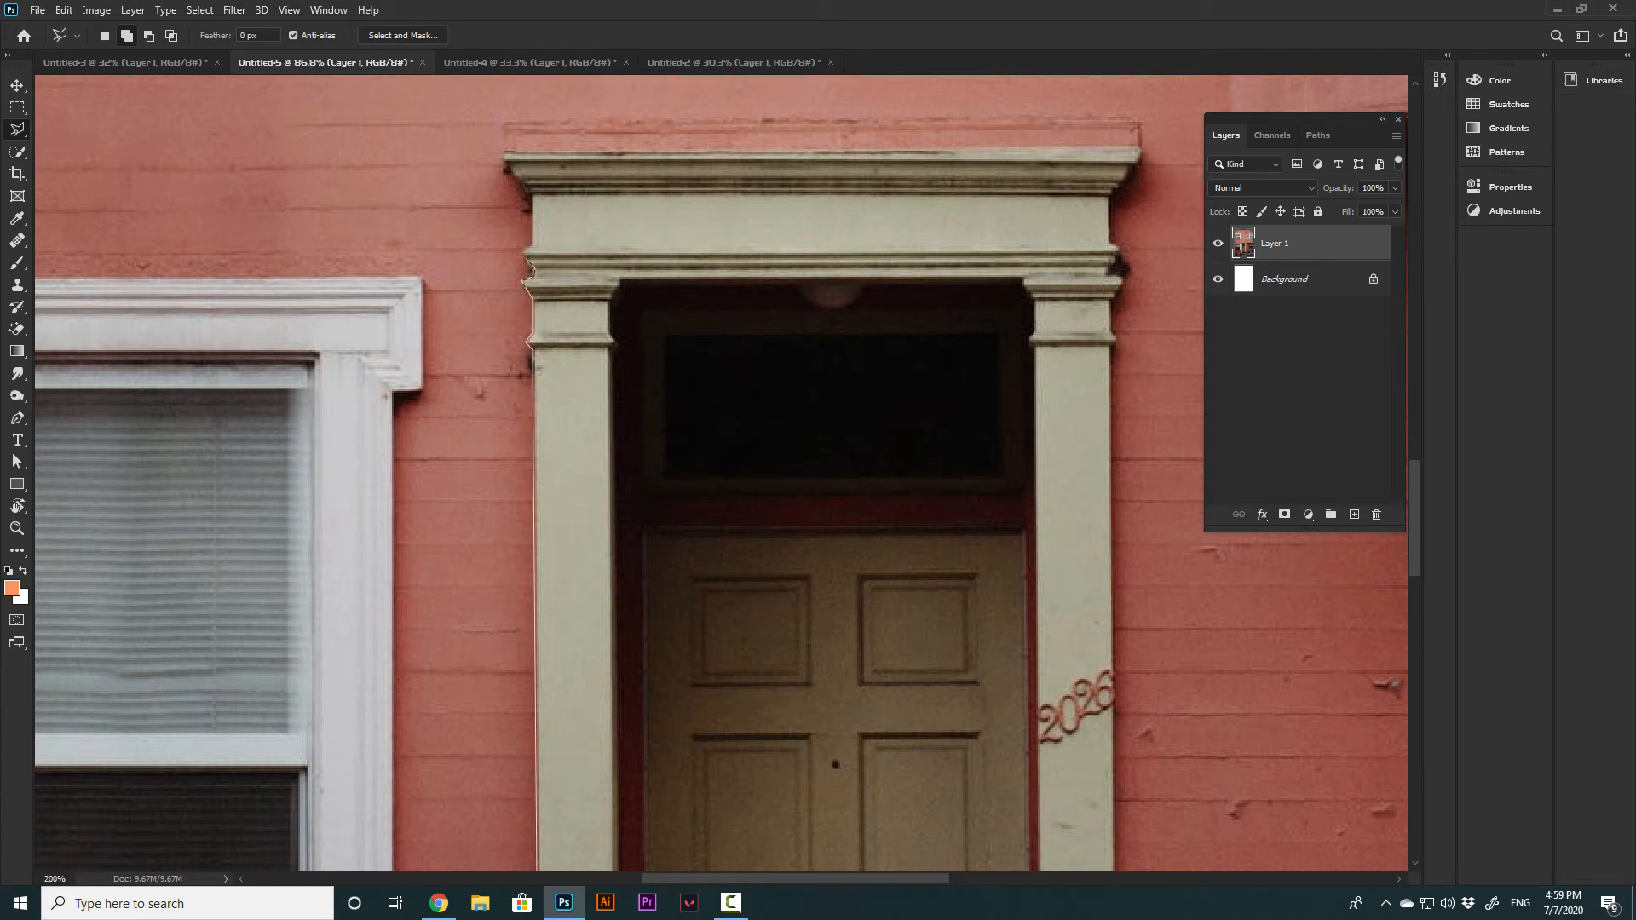
Continue the polygonal outline around the corners of the cornice above the door, across to its right end
click(534, 245)
click(532, 191)
click(504, 159)
click(503, 150)
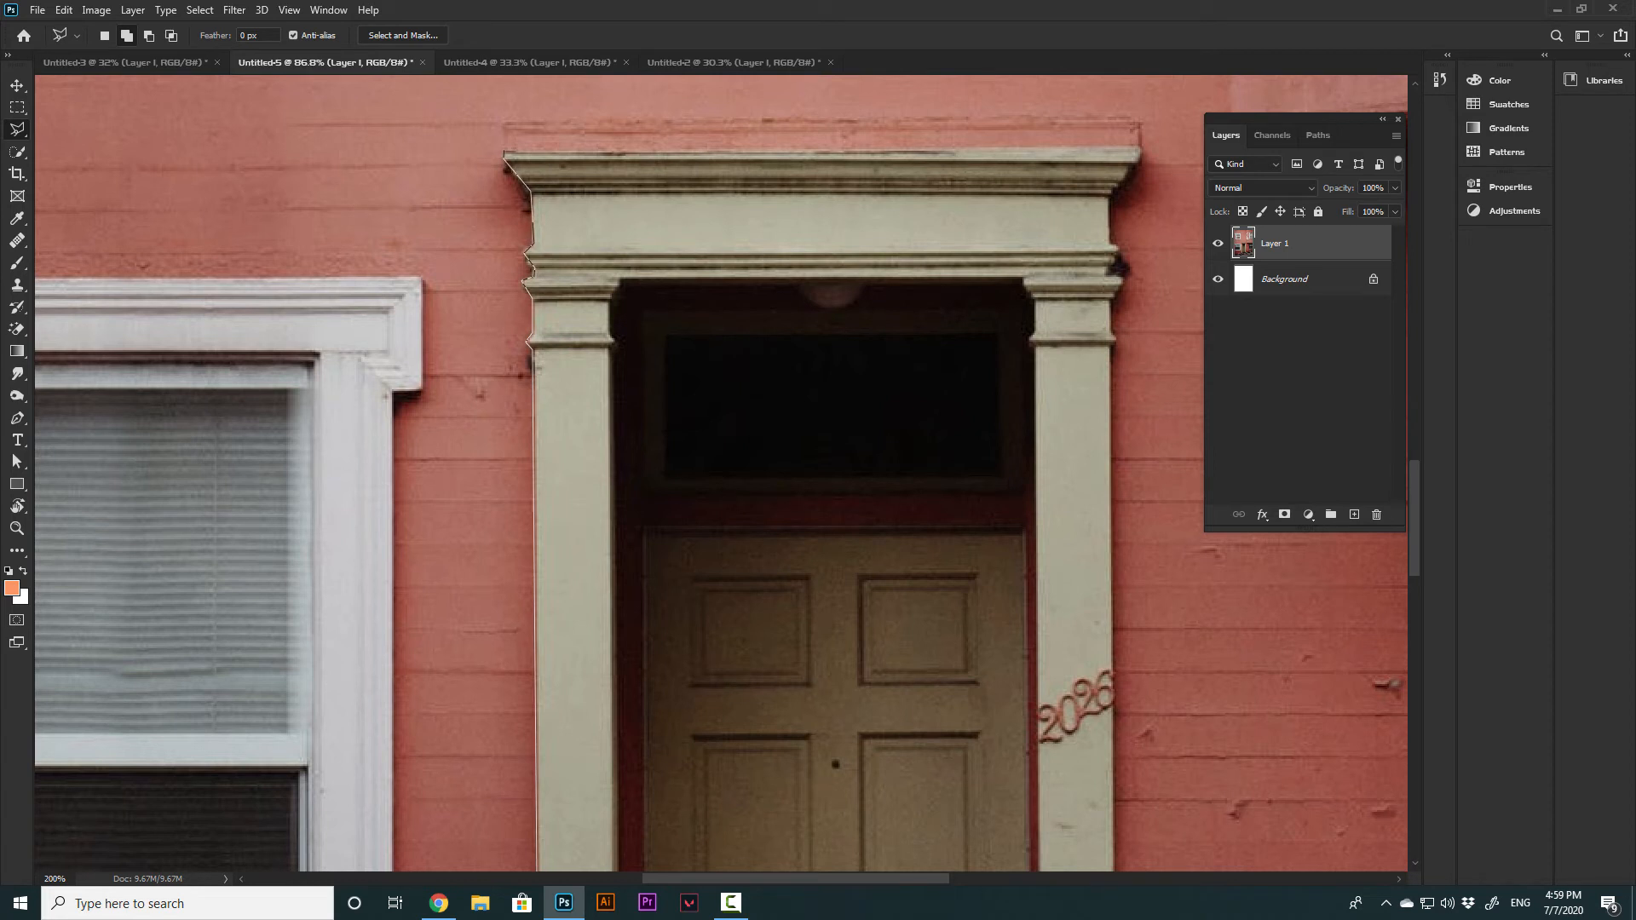
click(1143, 147)
click(1140, 164)
click(1110, 201)
click(1108, 248)
click(1120, 256)
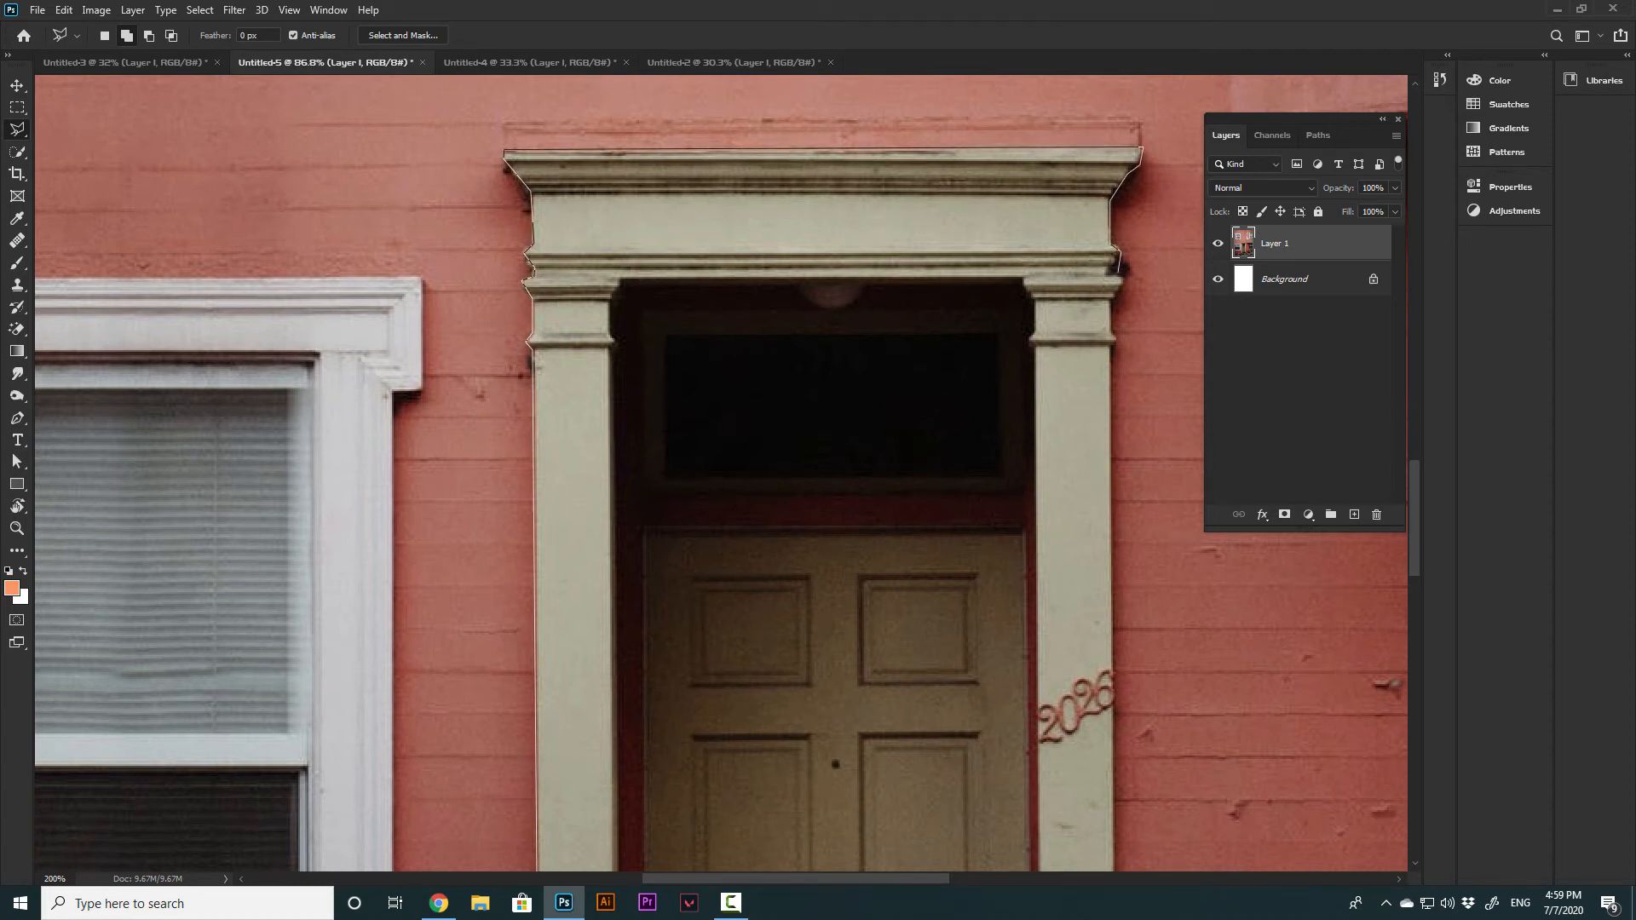
Trace the outer edge of the door's right pillar from its capital moldings down to the base block
click(1122, 279)
click(1110, 304)
click(1116, 343)
click(1111, 349)
drag(1110, 767, 992, 256)
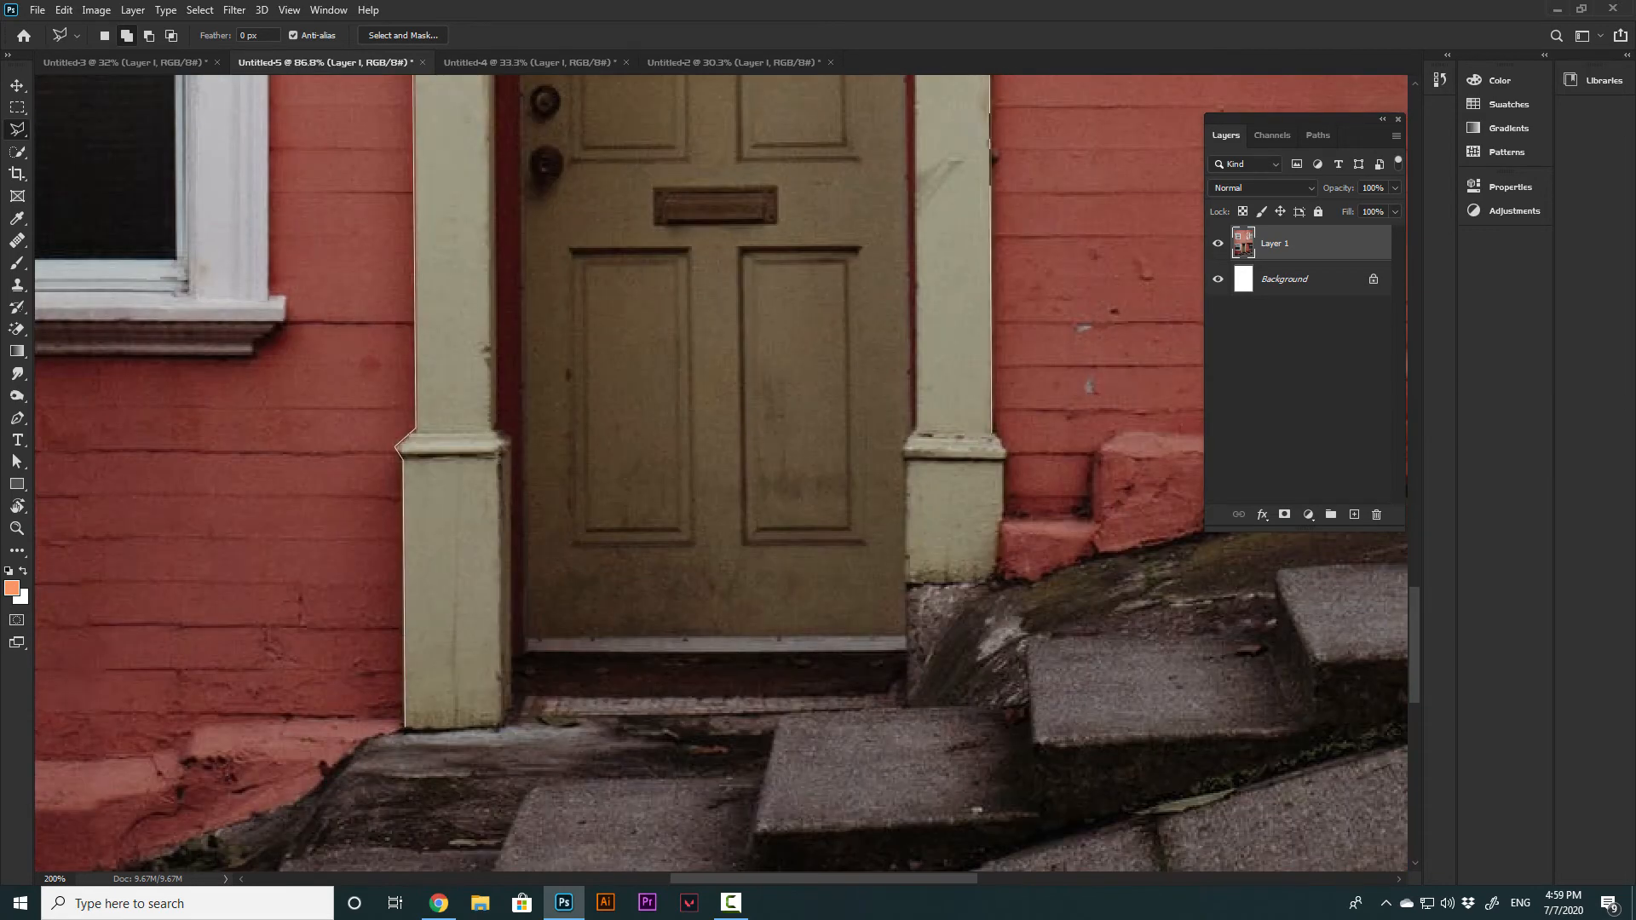
click(992, 432)
click(1005, 450)
drag(1005, 451, 1009, 248)
Outline the right pillar's foot and the door threshold, and close the selection at the left pillar's base
click(1011, 373)
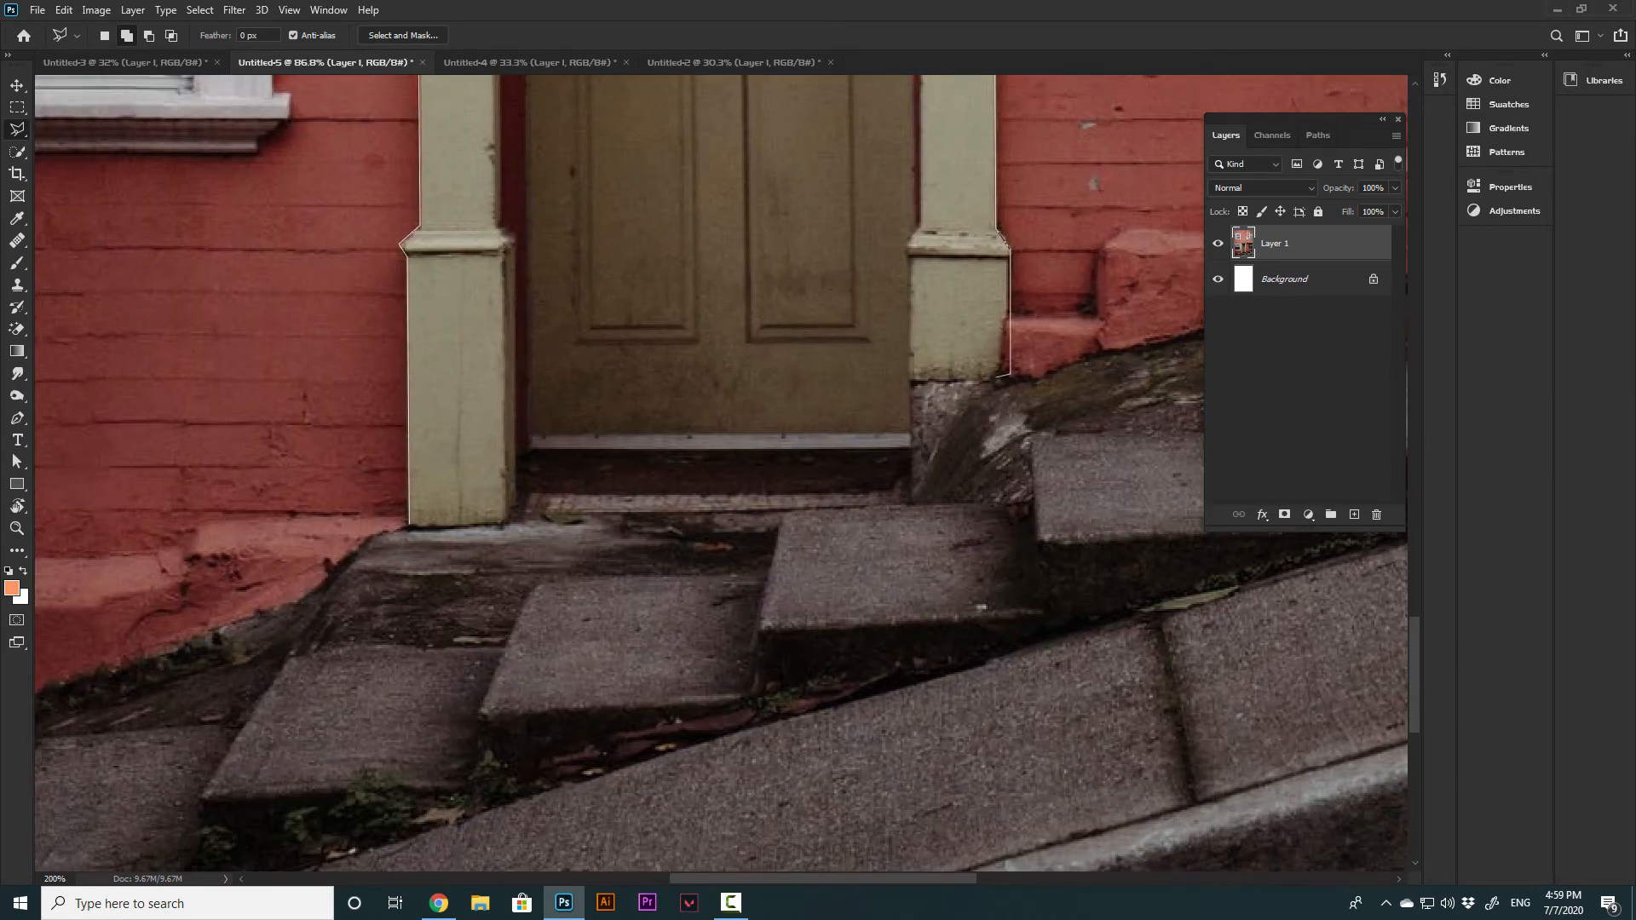
click(911, 380)
click(911, 497)
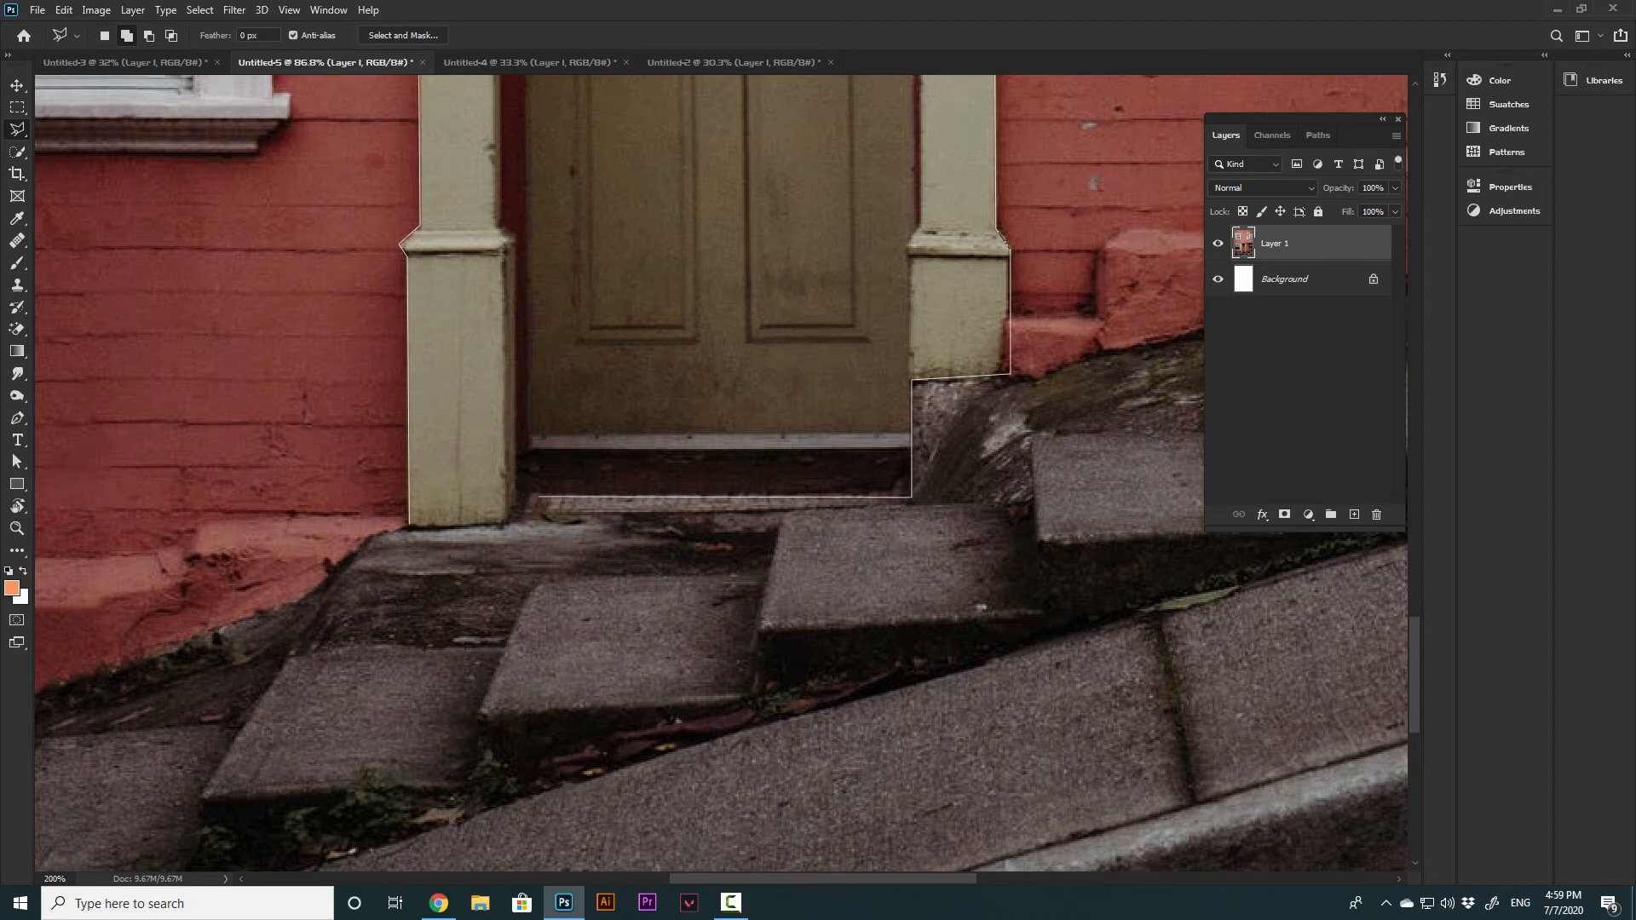
click(511, 512)
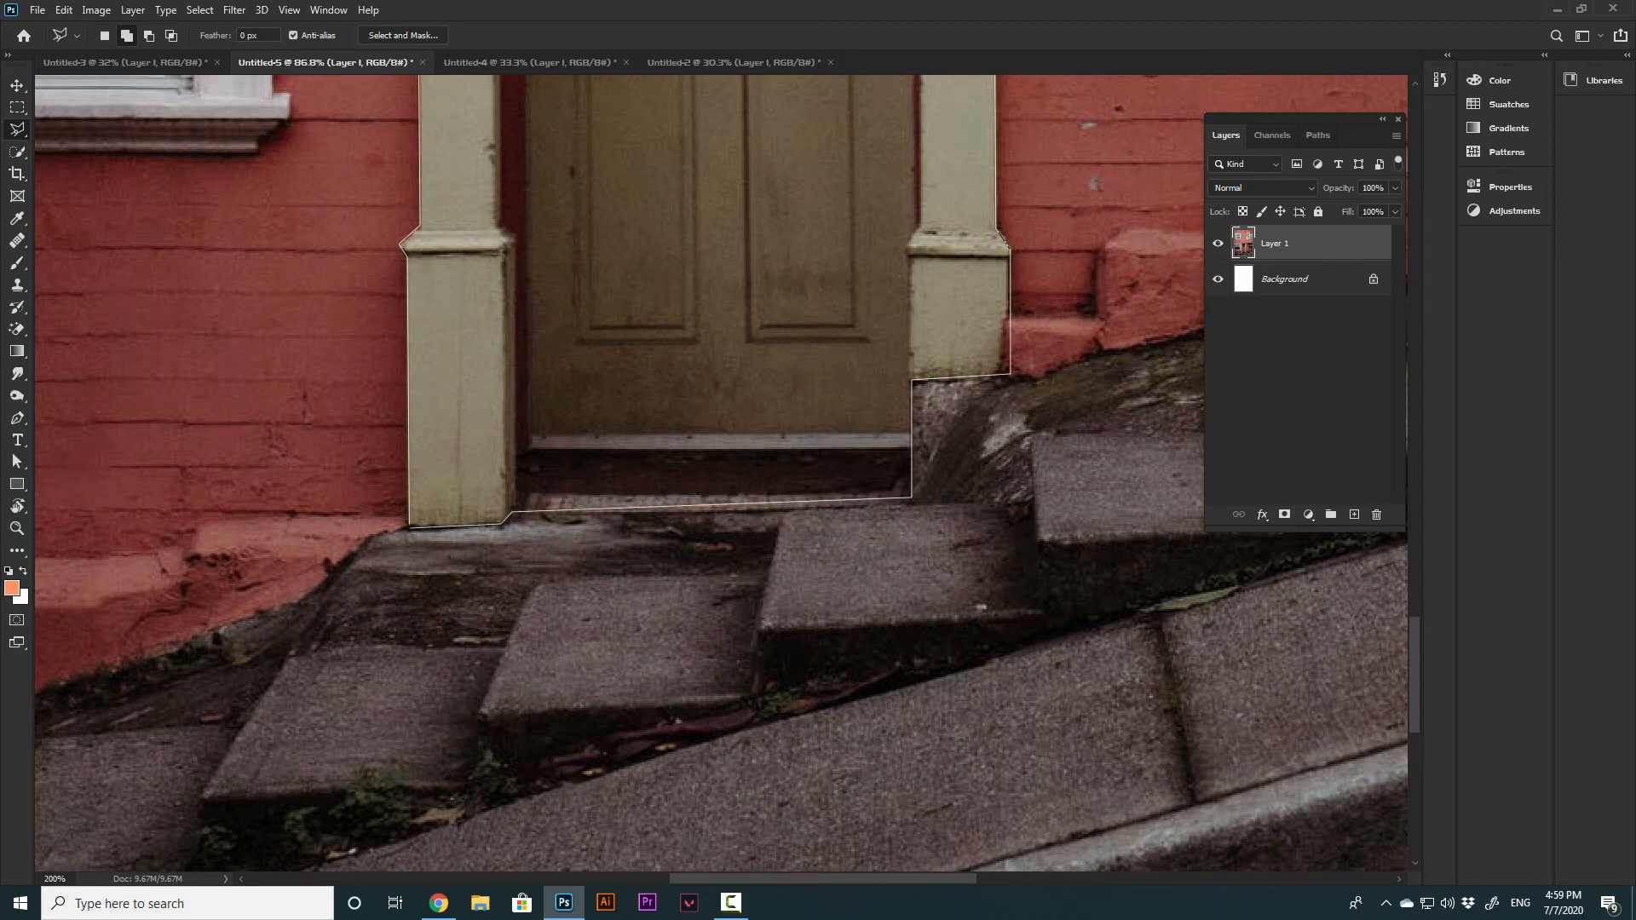
click(410, 524)
Feather the combined window and door selection by 1 pixel
scroll(622, 329, down, 3)
drag(622, 329, 650, 851)
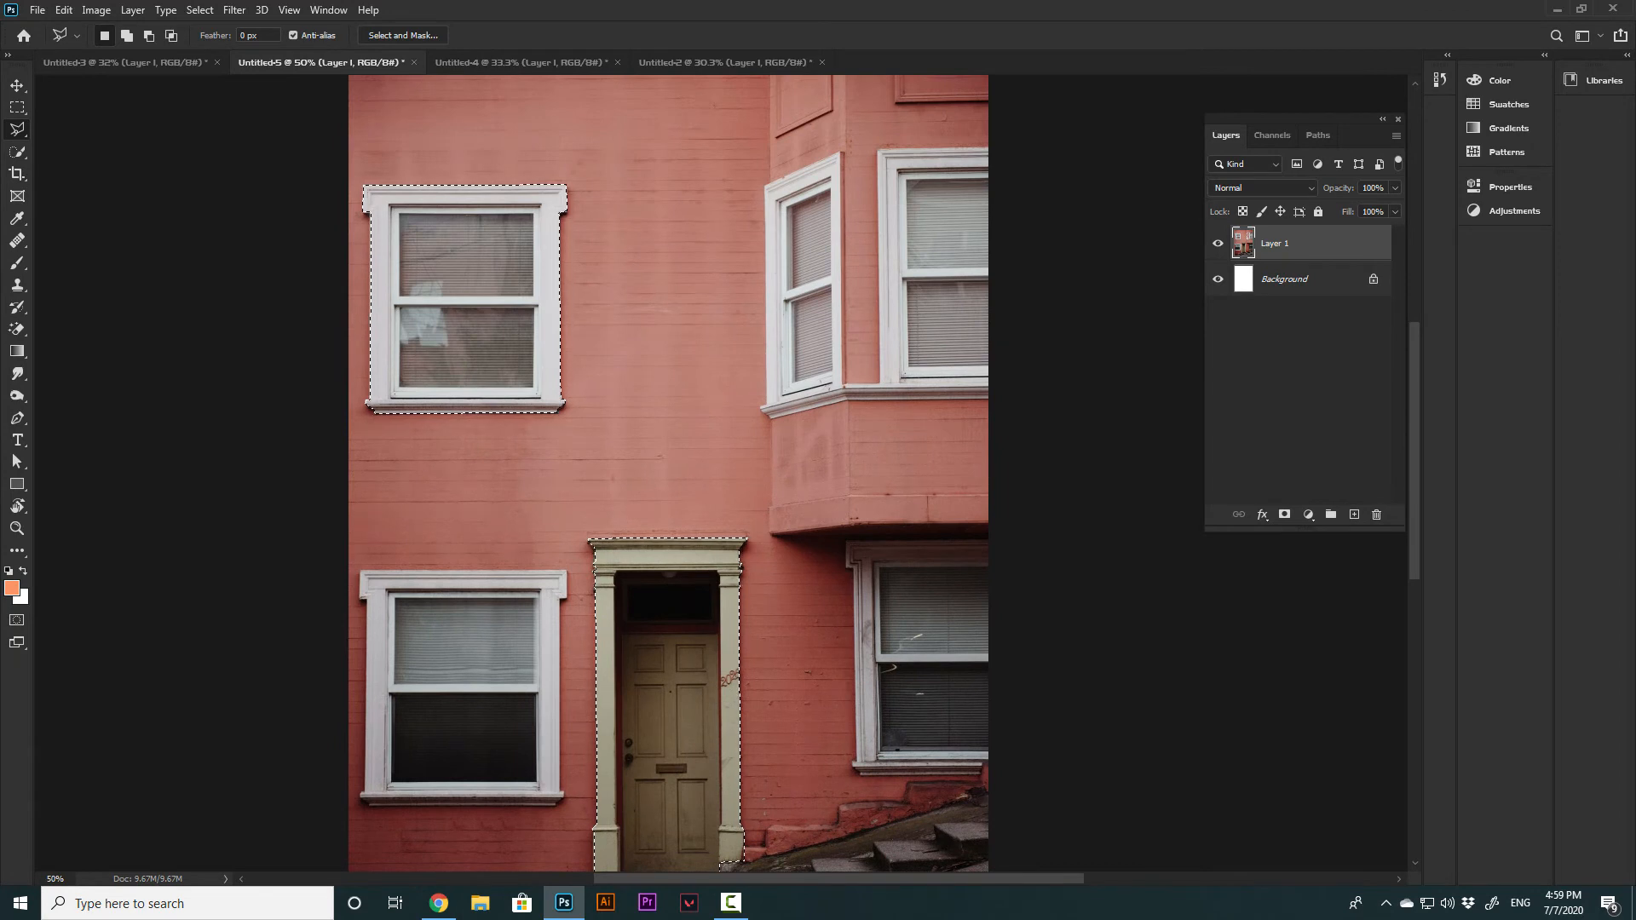
key(shift)
key(shift+F6)
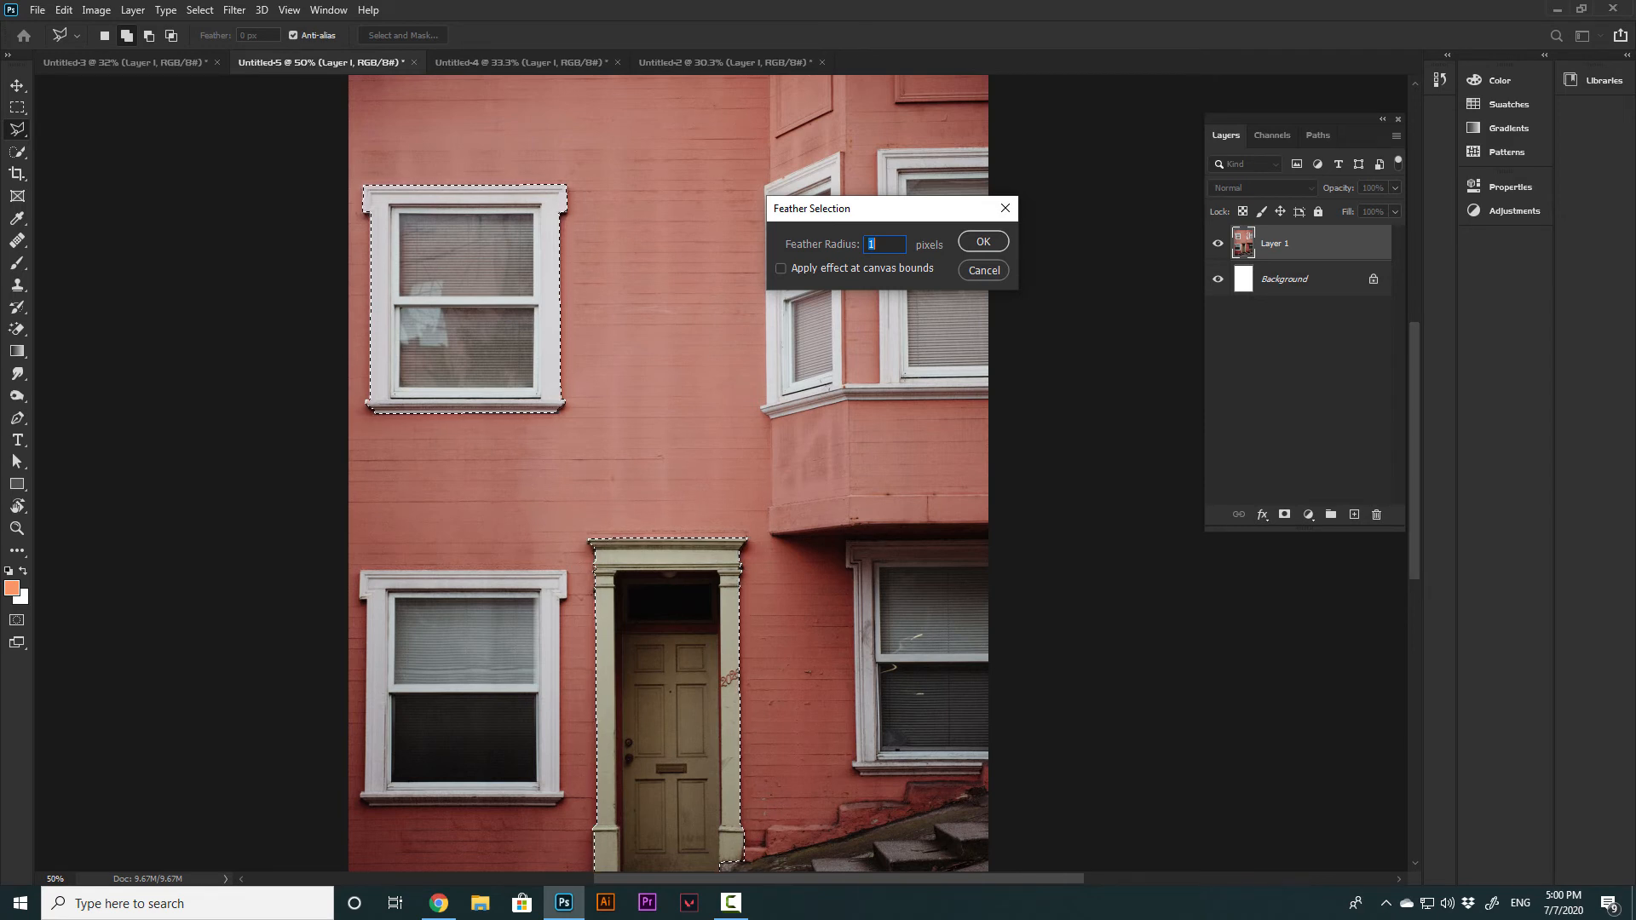
key(Return)
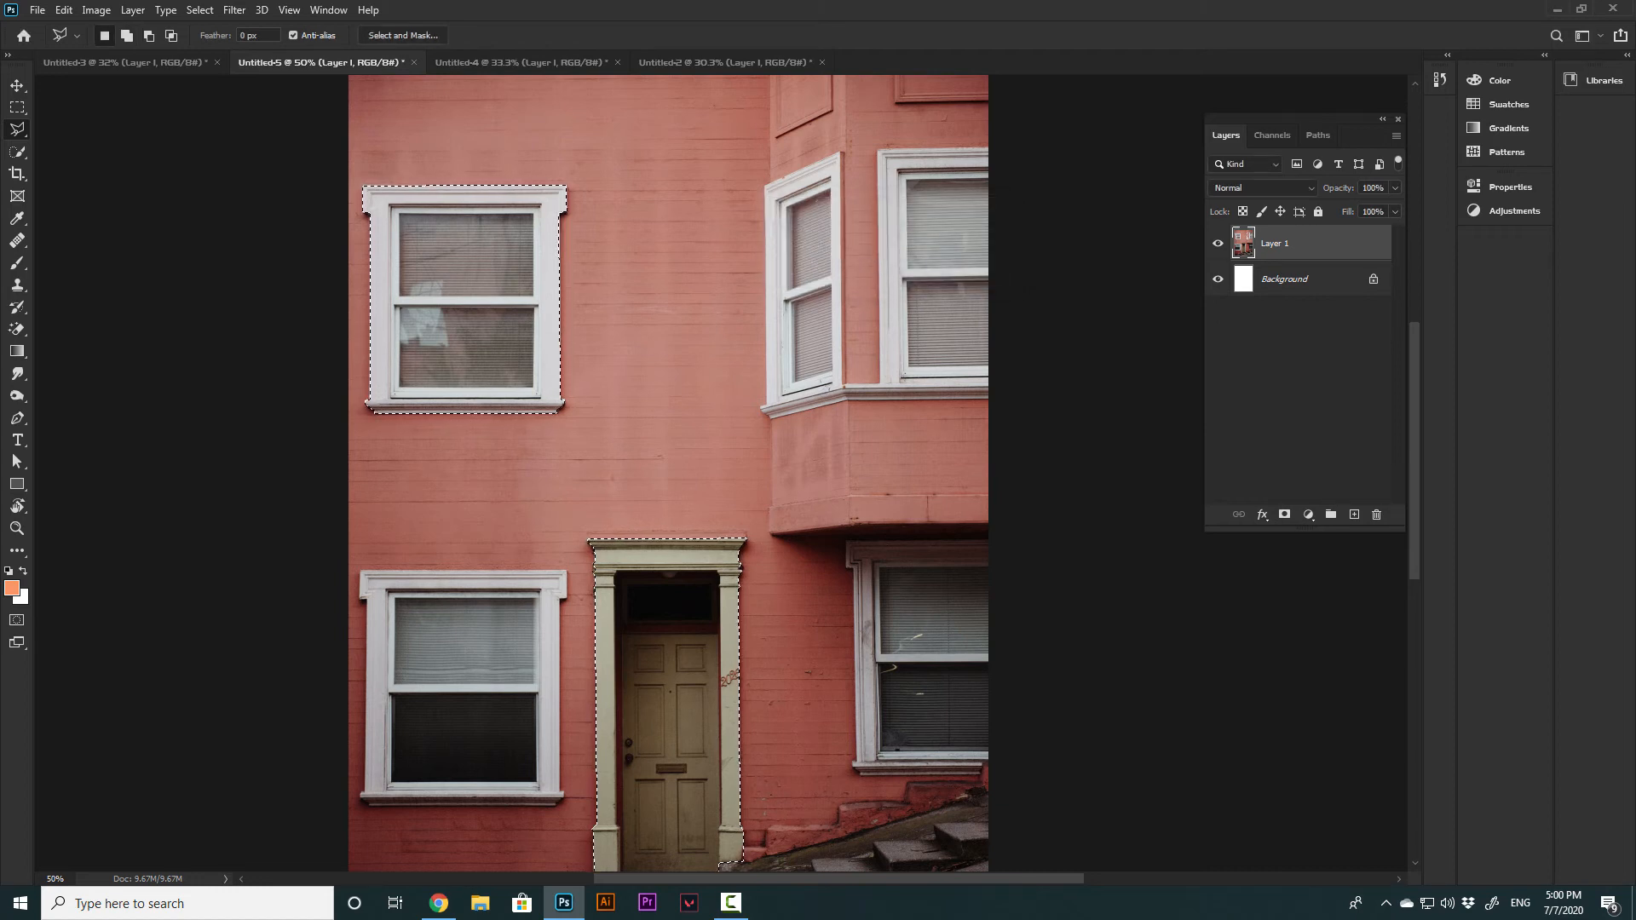
Invert the selection to delete the wall around the window and door, and clear the selection
key(ctrl+shift+i)
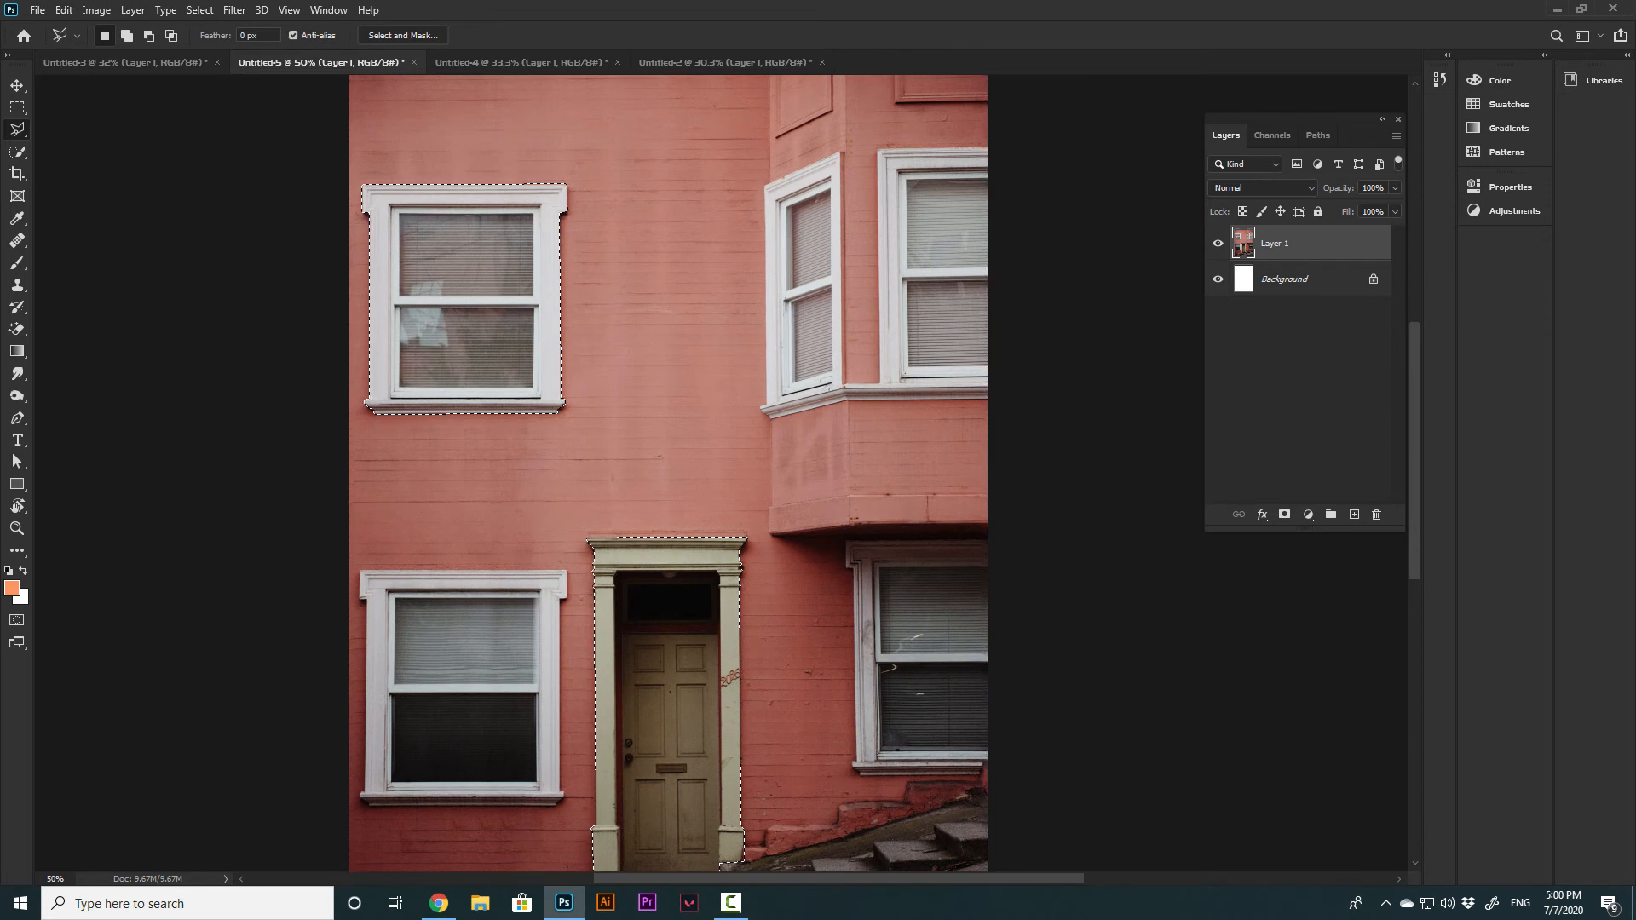
key(Delete)
key(ctrl+d)
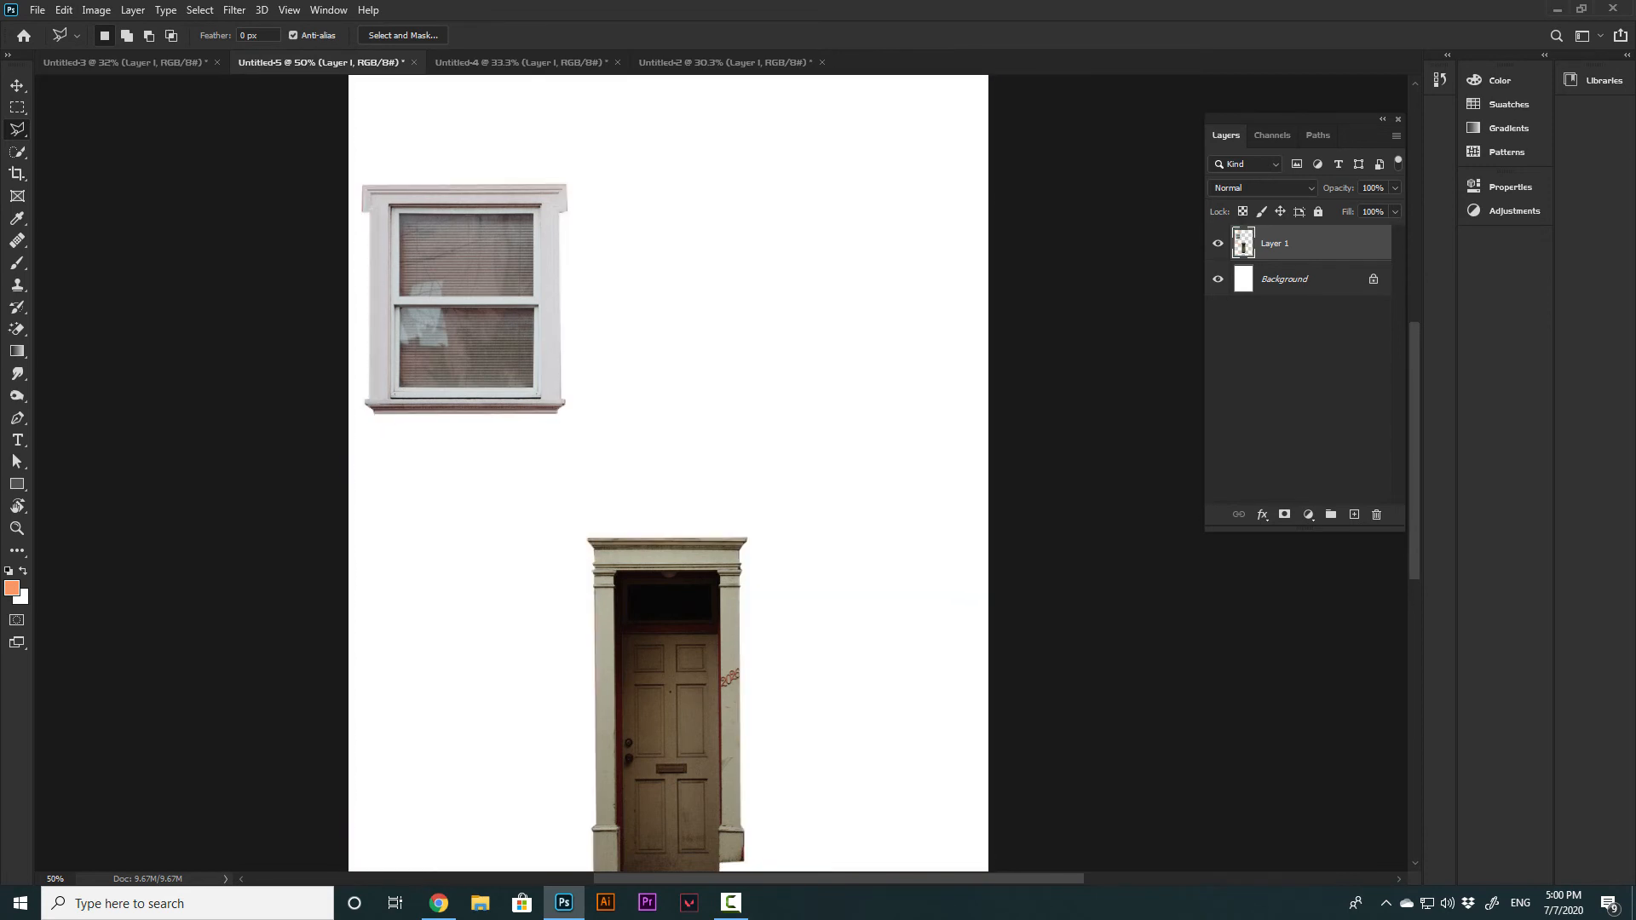
Fill the Background layer with the orange foreground color
click(1283, 278)
key(alt+BackSpace)
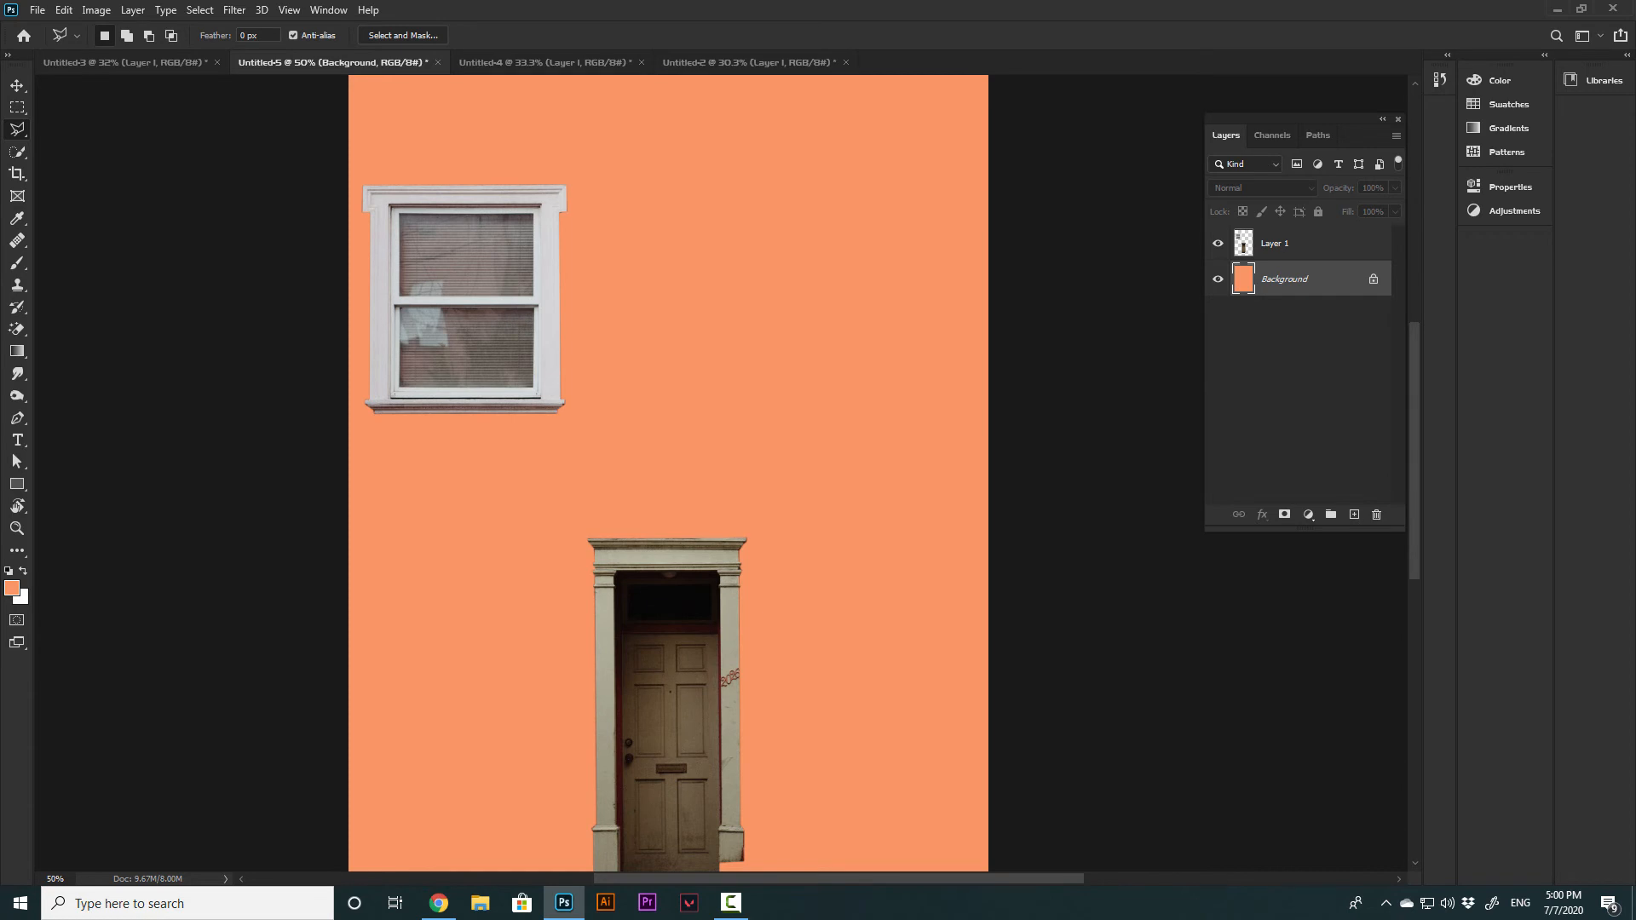
scroll(667, 473, down, 3)
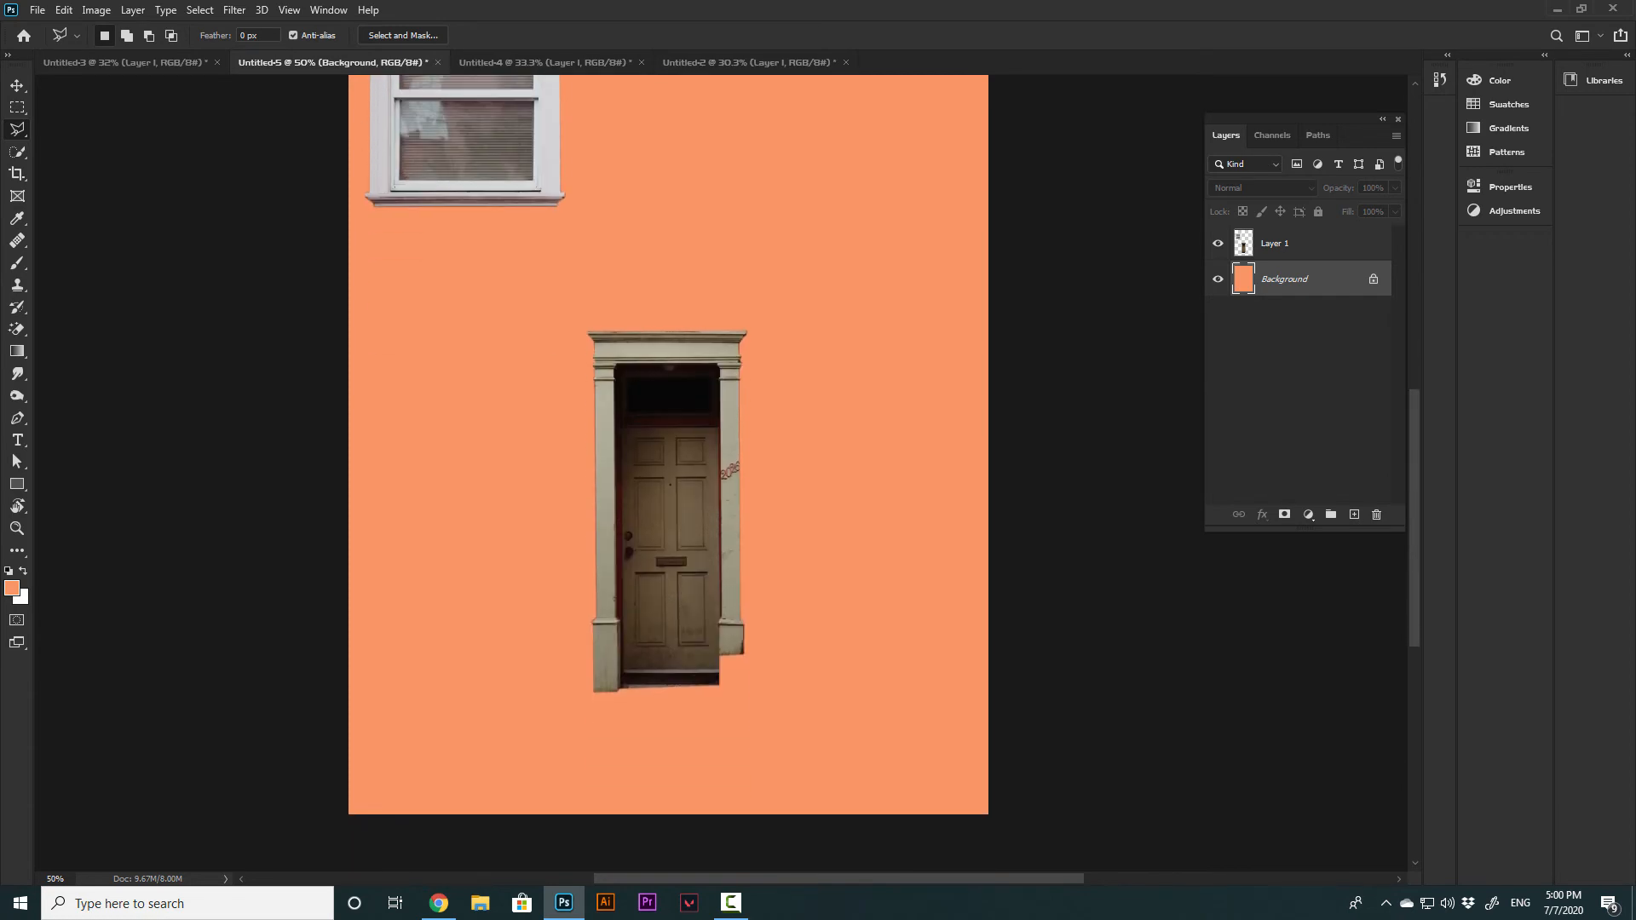
scroll(657, 587, up, 5)
key(ctrl+0)
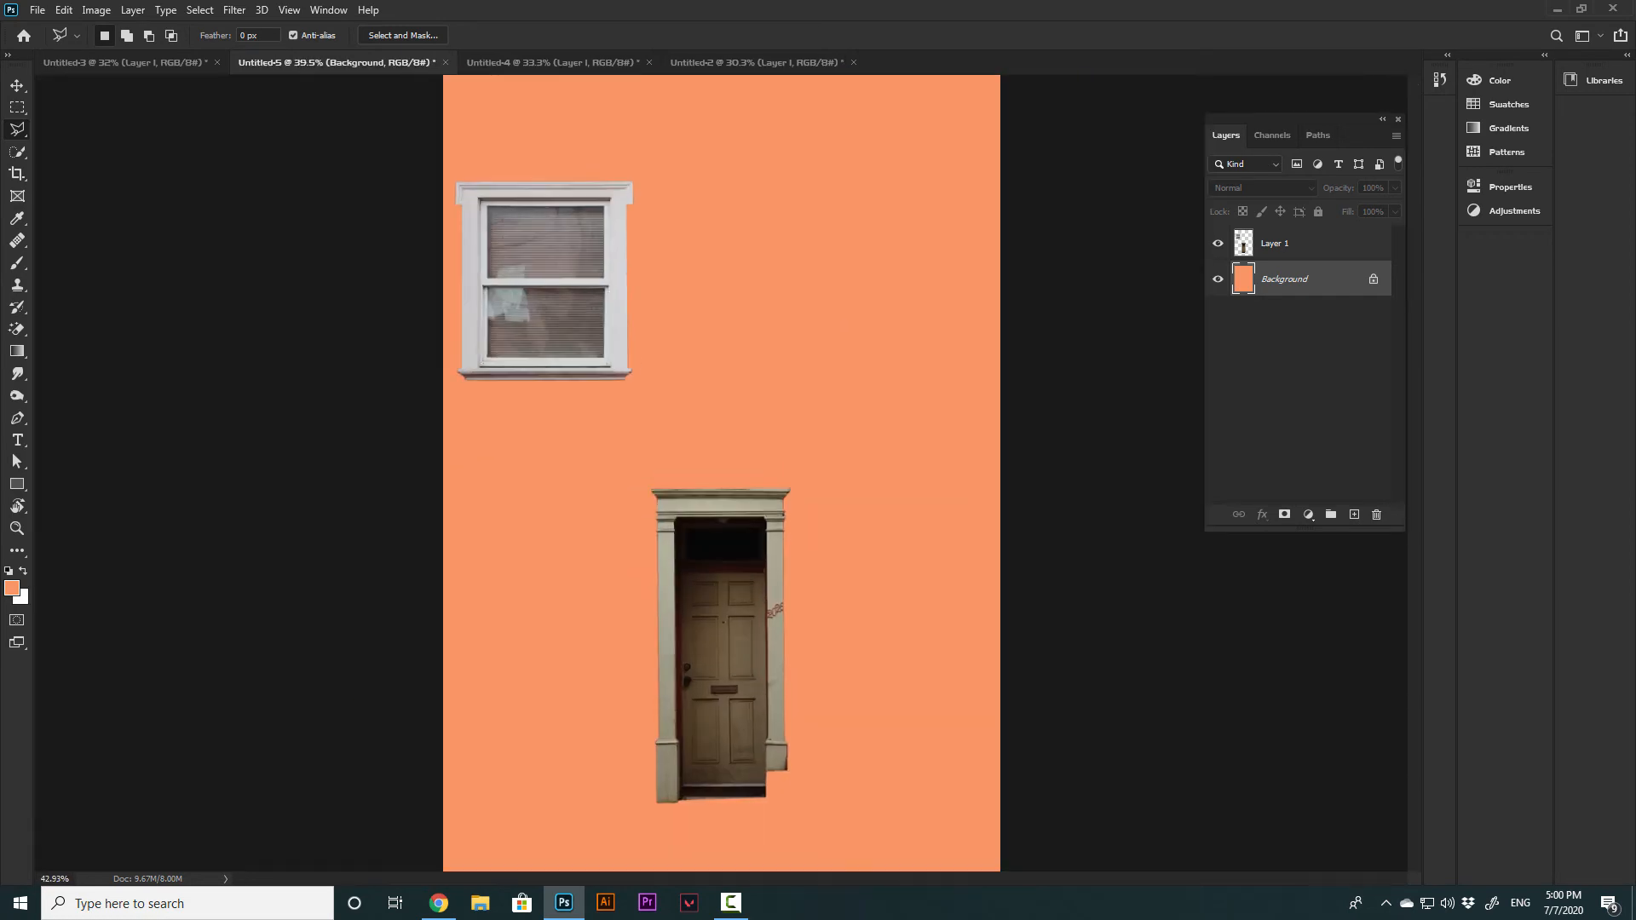
scroll(723, 255, up, 2)
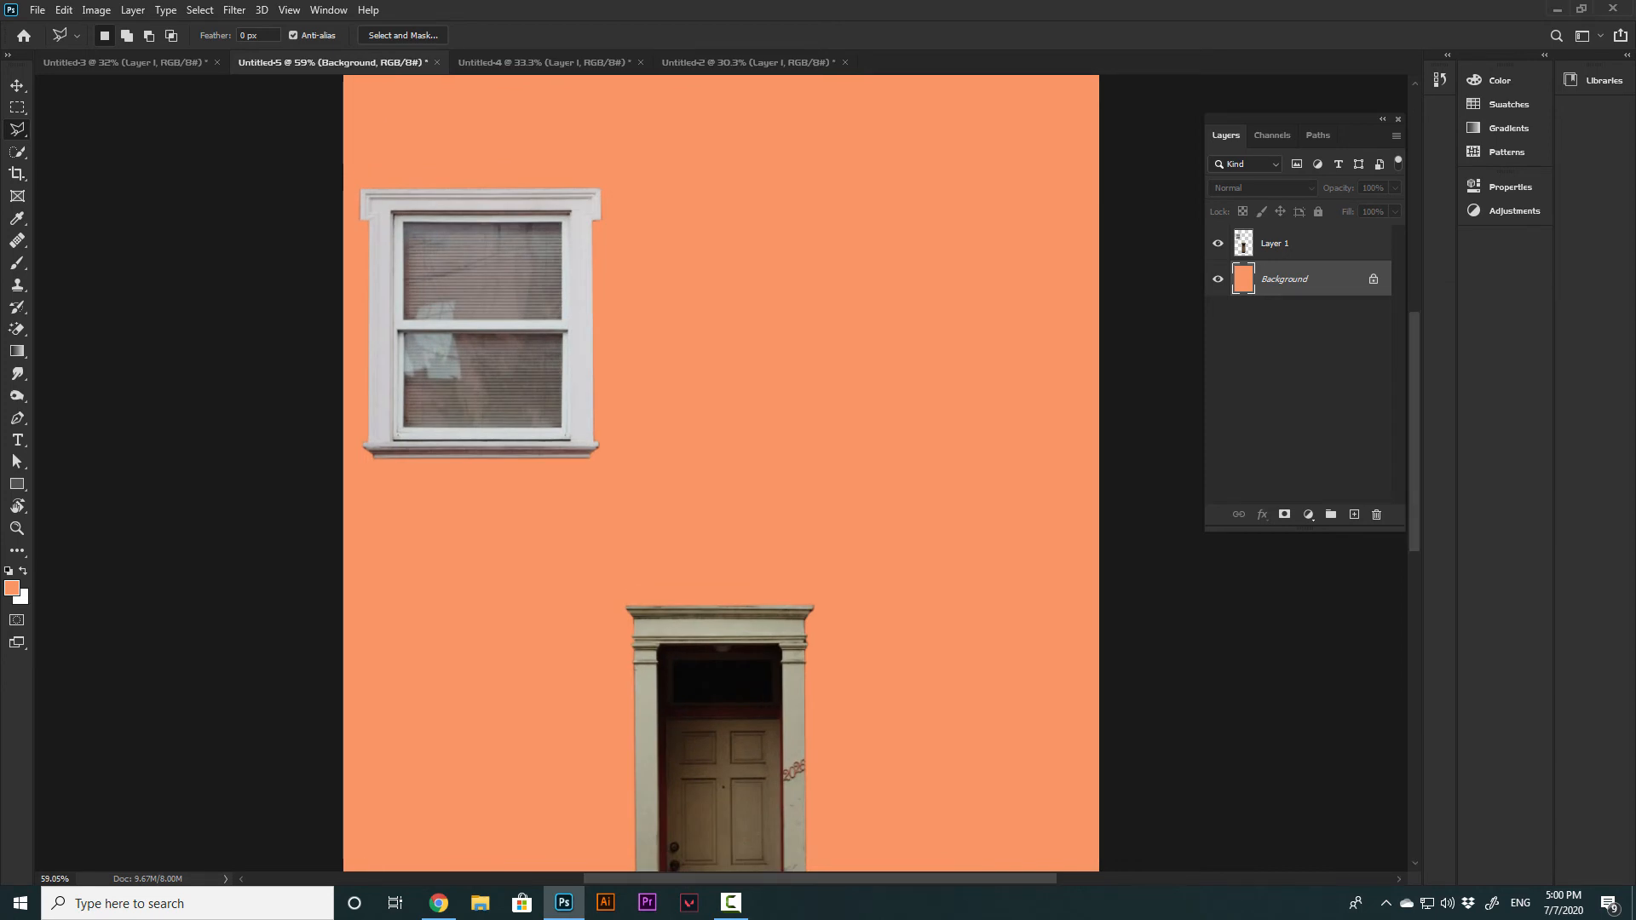
Activate the Magnetic Lasso tool and switch to the photo of the man with a phone in document Untitled-2
key(shift+l)
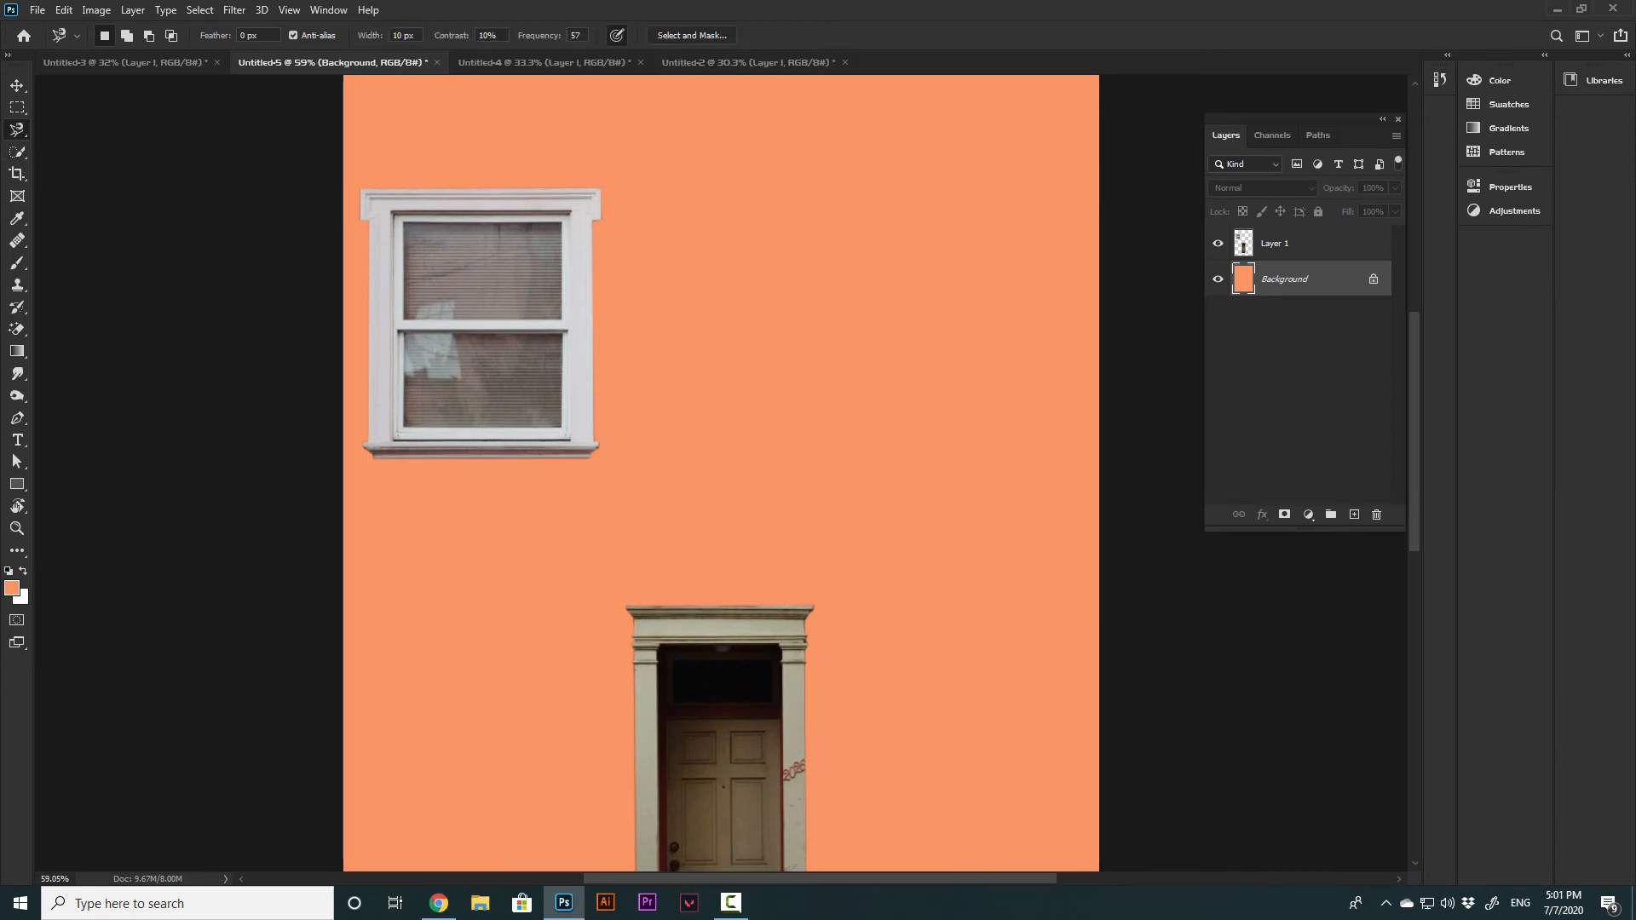
right_click(17, 129)
click(95, 161)
click(788, 62)
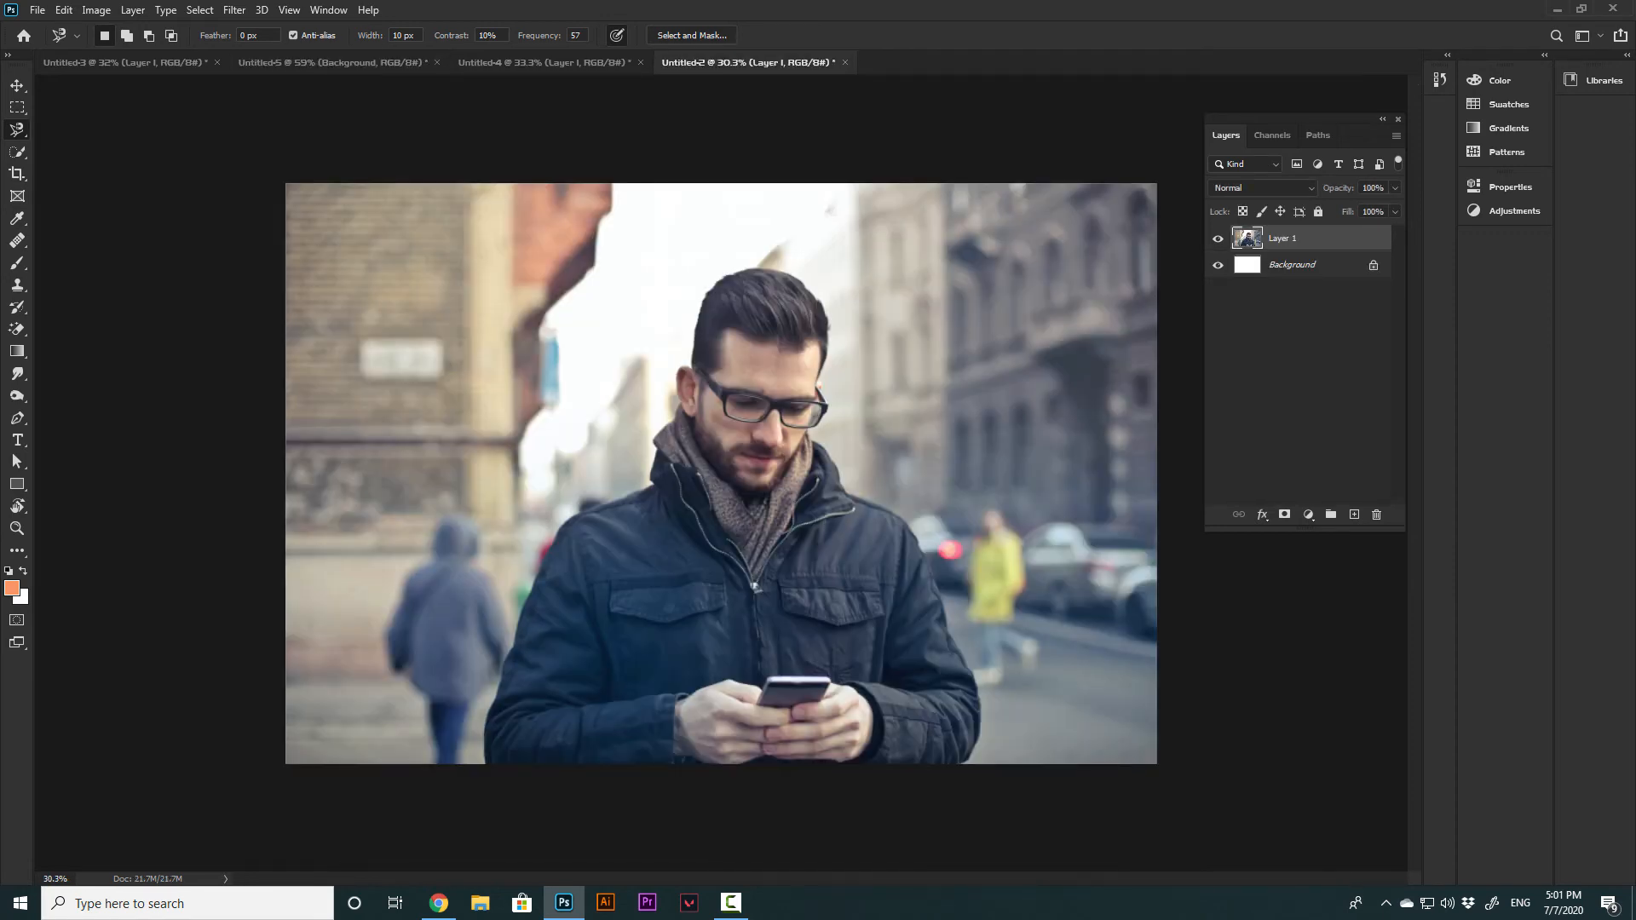
Trace the man's outline with the Magnetic Lasso from the lower left sleeve over the shoulder and scarf to the ear
scroll(681, 418, up, 5)
drag(681, 426, 702, 247)
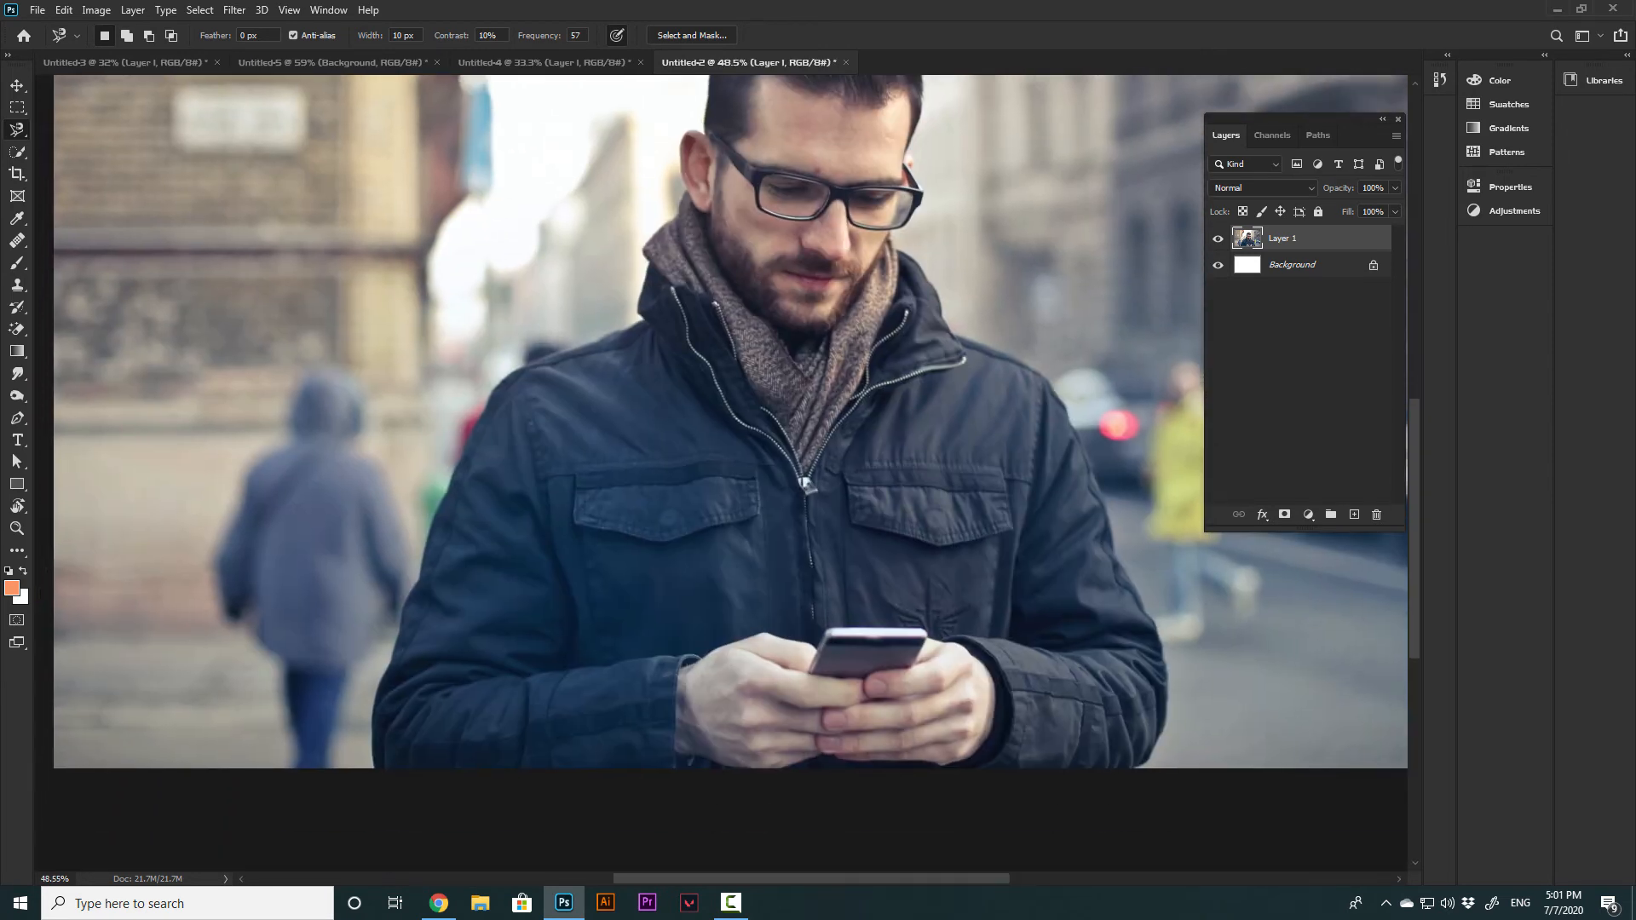
click(301, 146)
key(Escape)
scroll(383, 736, up, 2)
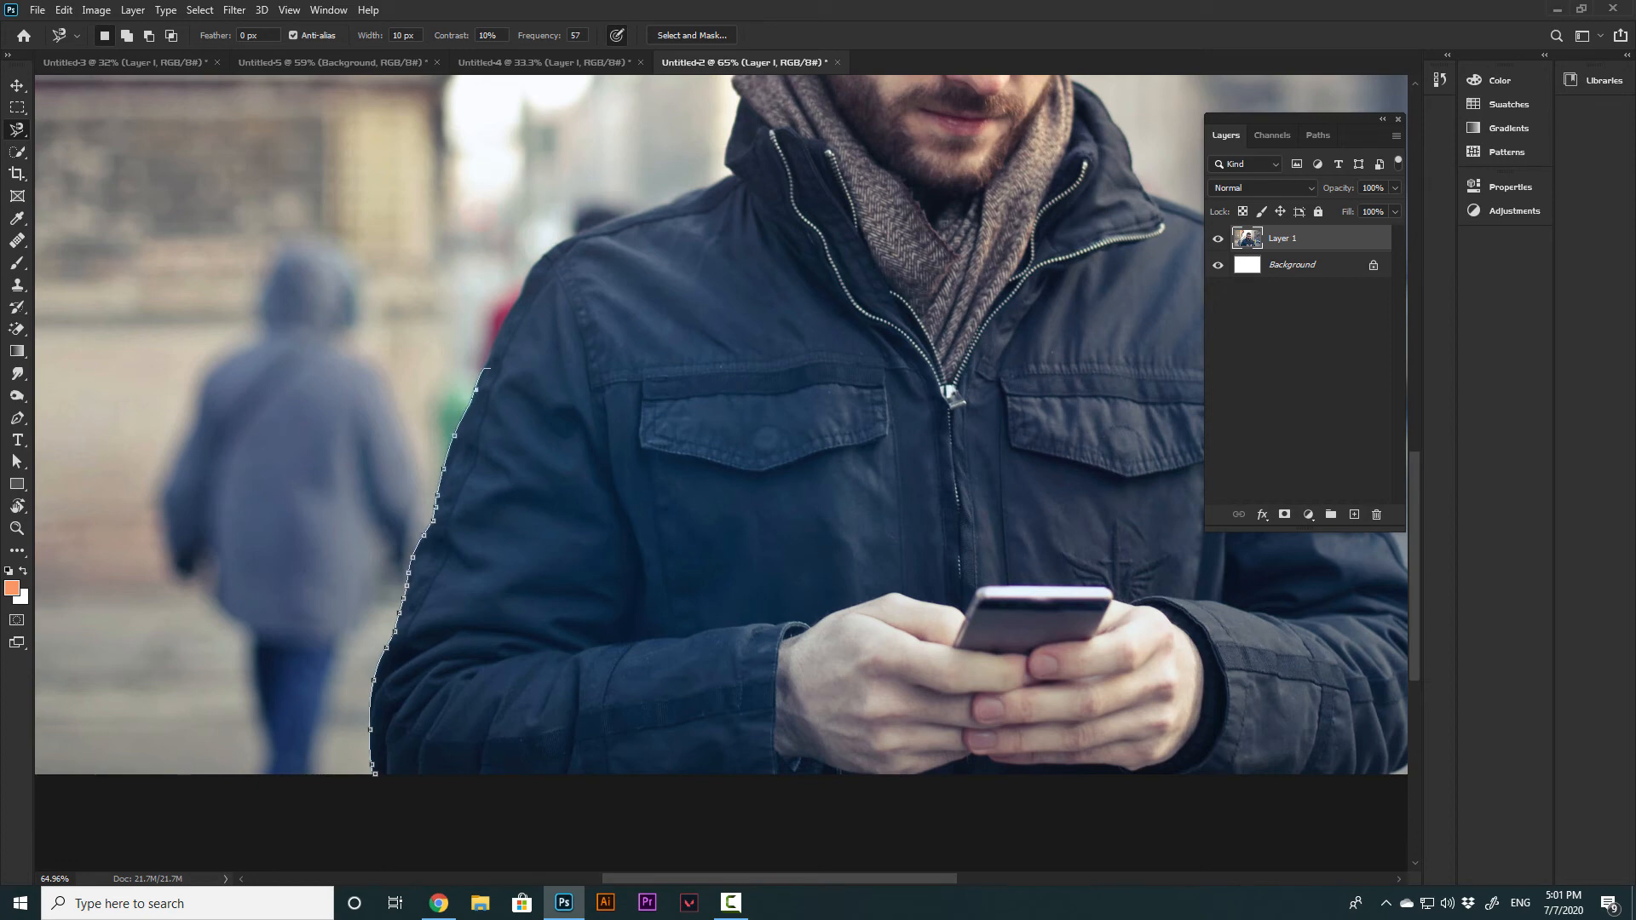
drag(542, 270, 432, 634)
mouse_move(503, 586)
mouse_down()
mouse_move(601, 552)
mouse_move(679, 366)
mouse_move(673, 305)
mouse_move(707, 292)
mouse_move(702, 391)
mouse_up()
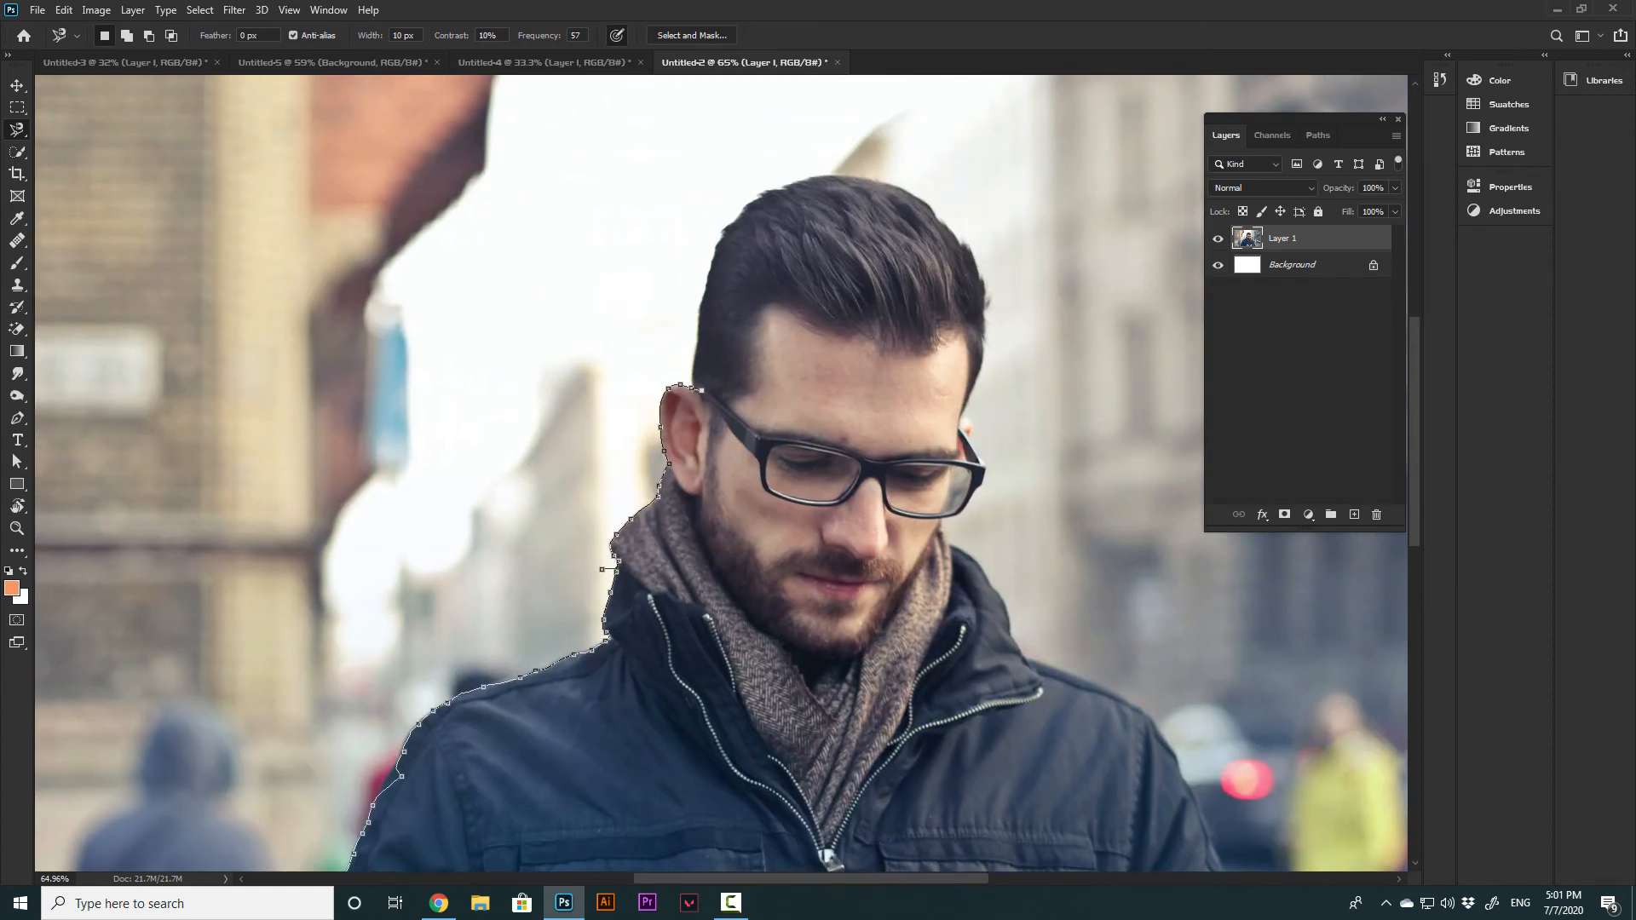
Continue the magnetic outline around the man's hair and down the right side of his face to the glasses
drag(719, 327, 637, 417)
mouse_move(638, 418)
mouse_down()
mouse_move(644, 323)
mouse_move(693, 282)
mouse_move(777, 267)
mouse_move(833, 284)
mouse_up()
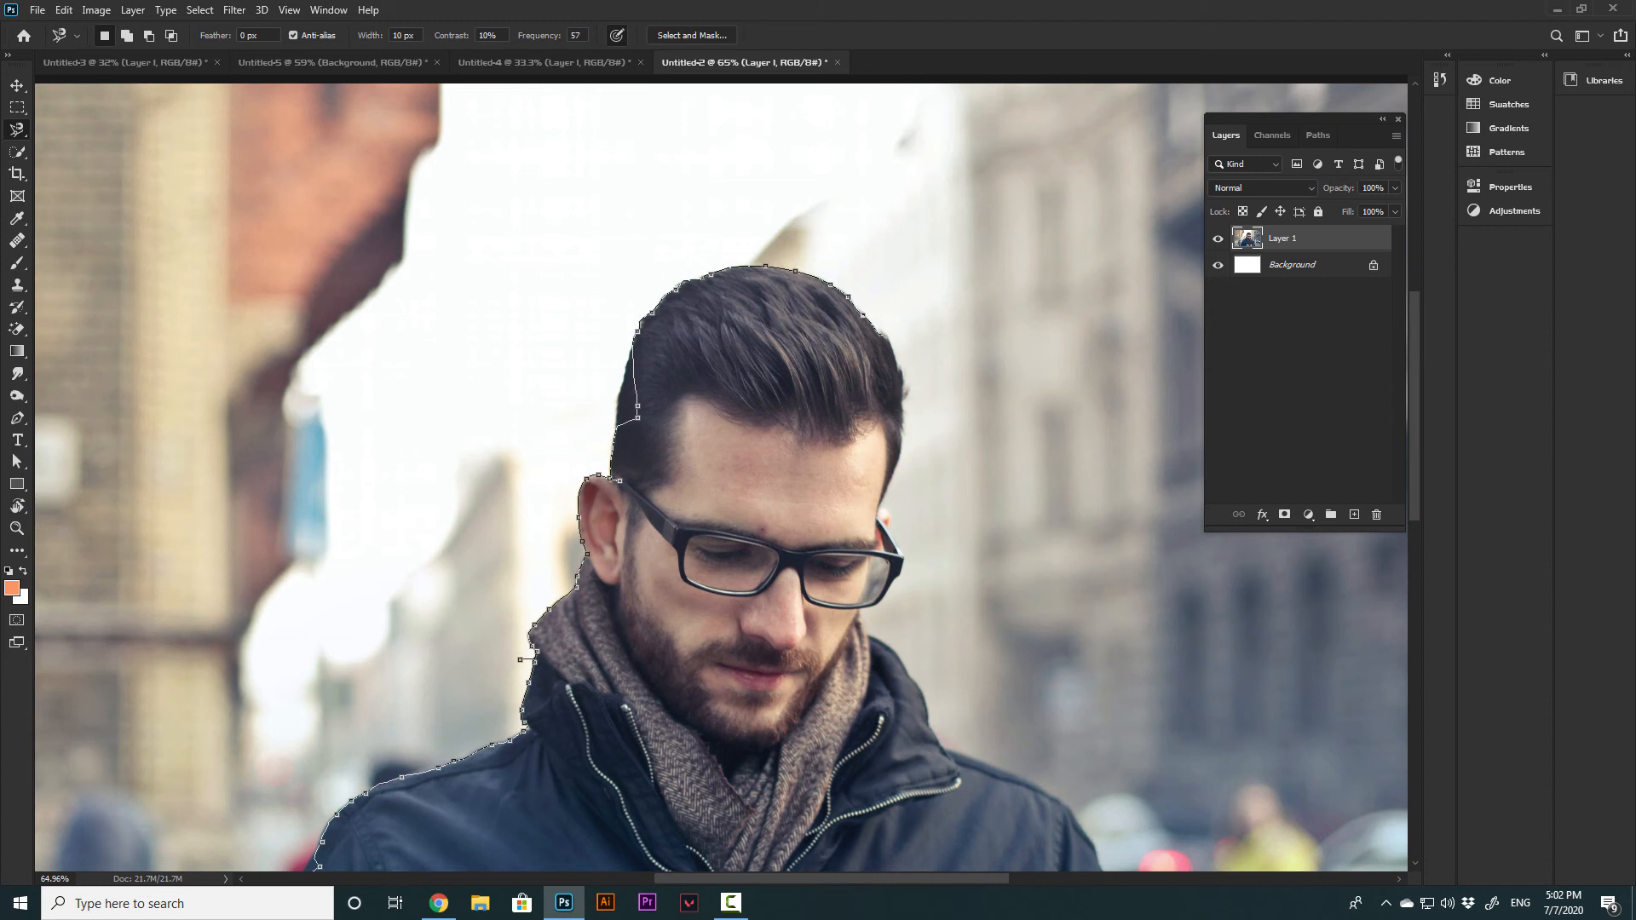
drag(882, 337, 903, 387)
scroll(867, 608, up, 10)
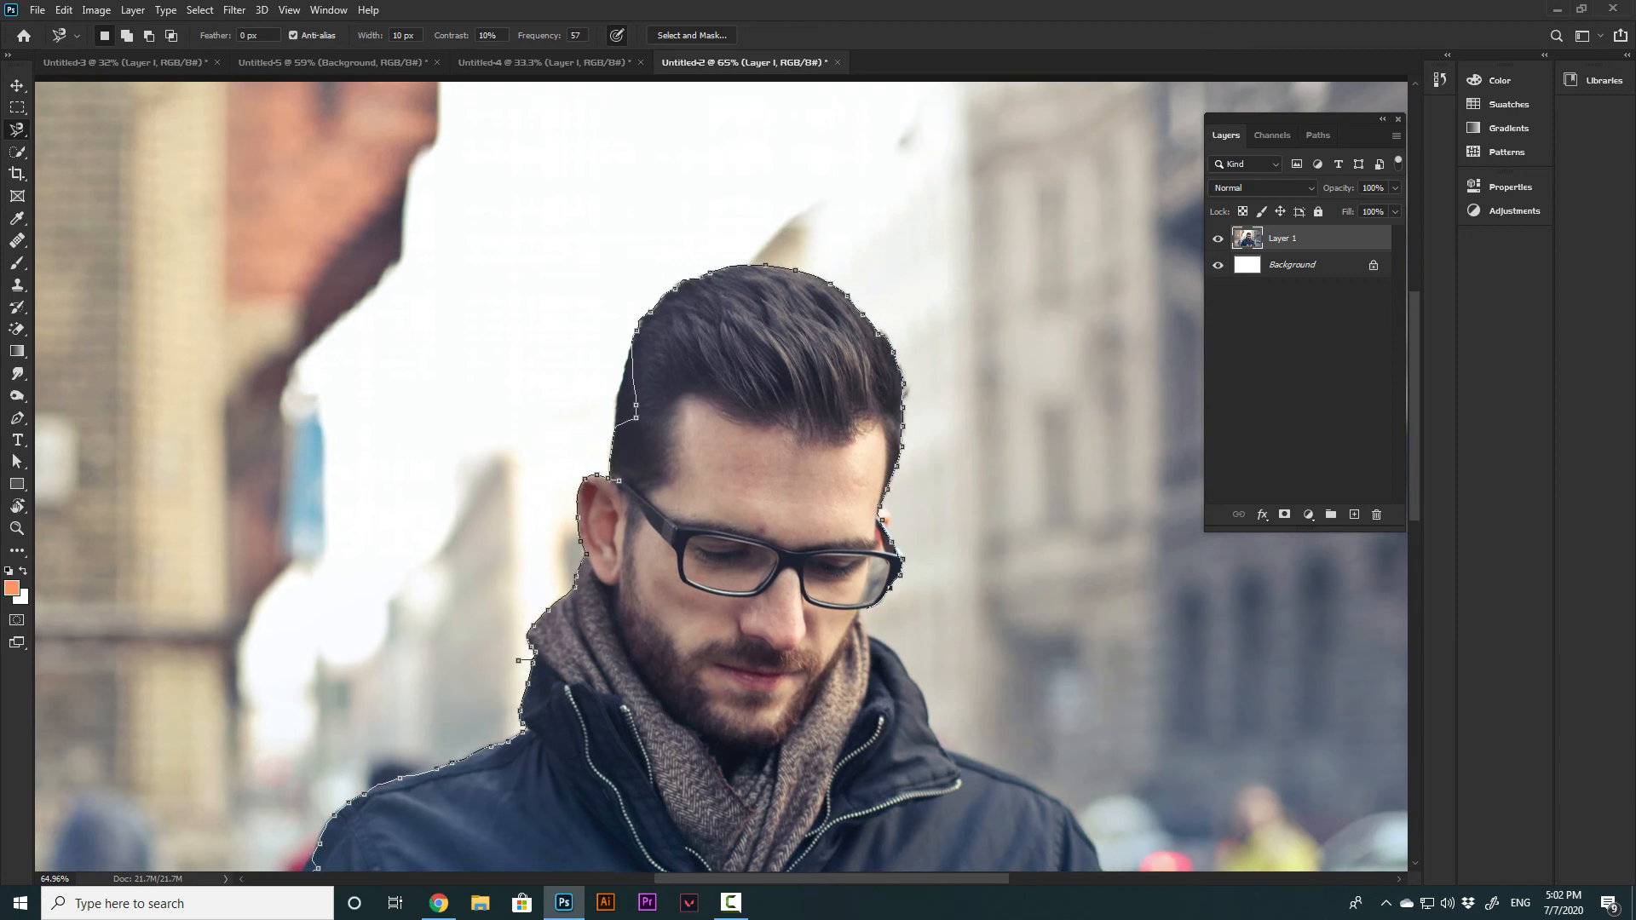
Trace the magnetic outline from the glasses along the scarf, collar, right shoulder and sleeve to the photo's lower edge
mouse_move(866, 608)
mouse_down()
mouse_move(837, 508)
mouse_move(836, 300)
mouse_up()
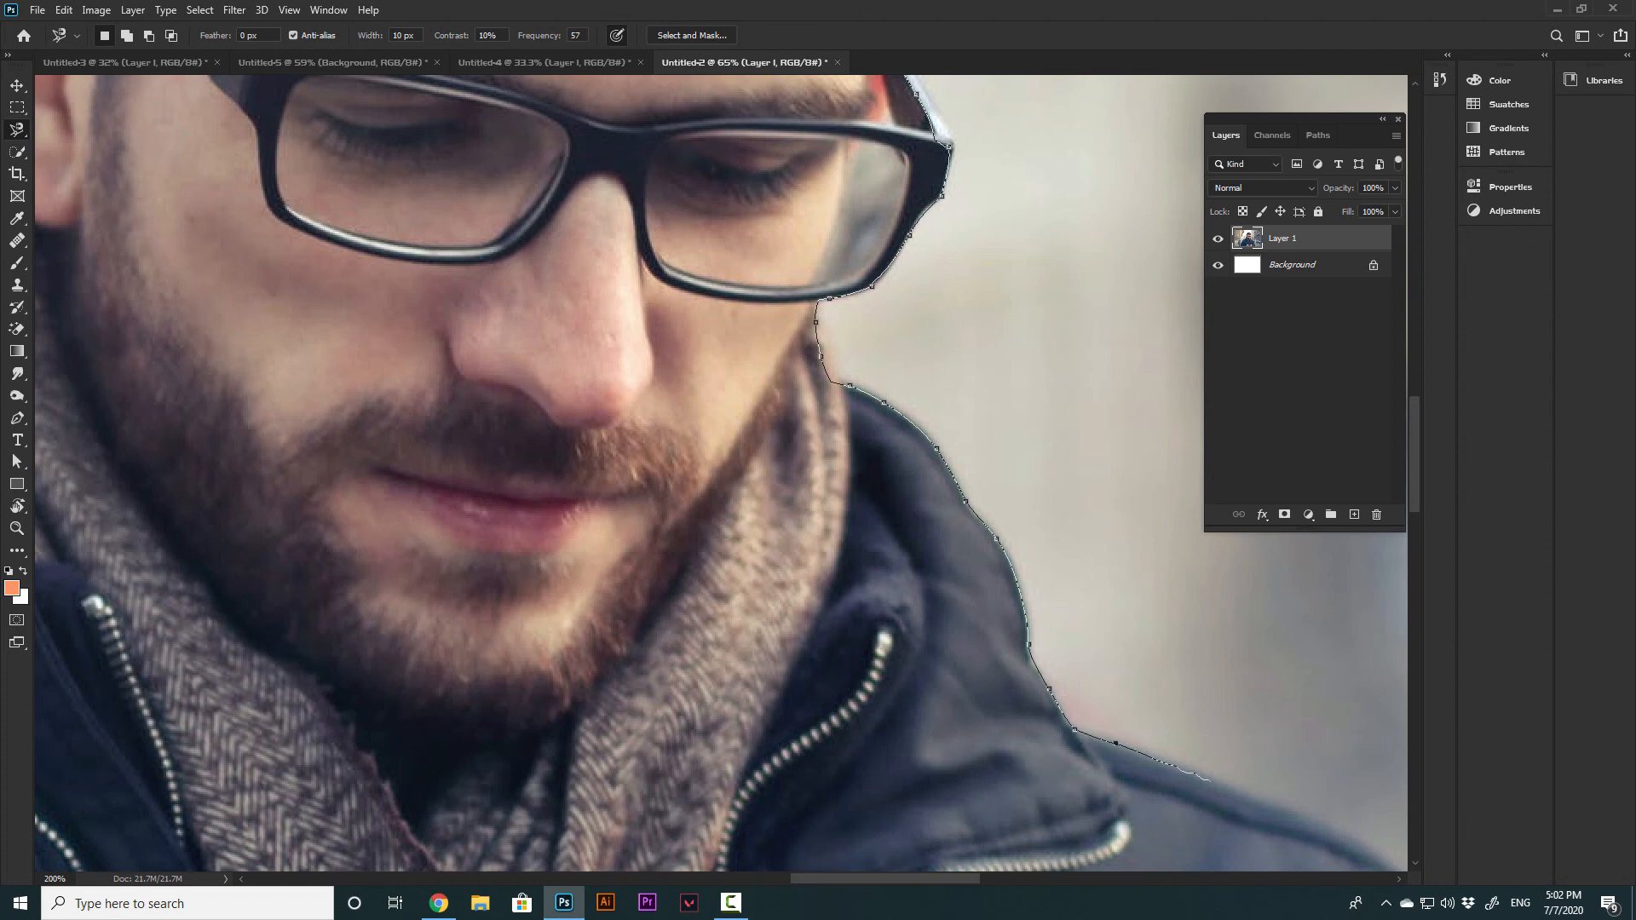
drag(1191, 773, 721, 270)
drag(1072, 550, 714, 240)
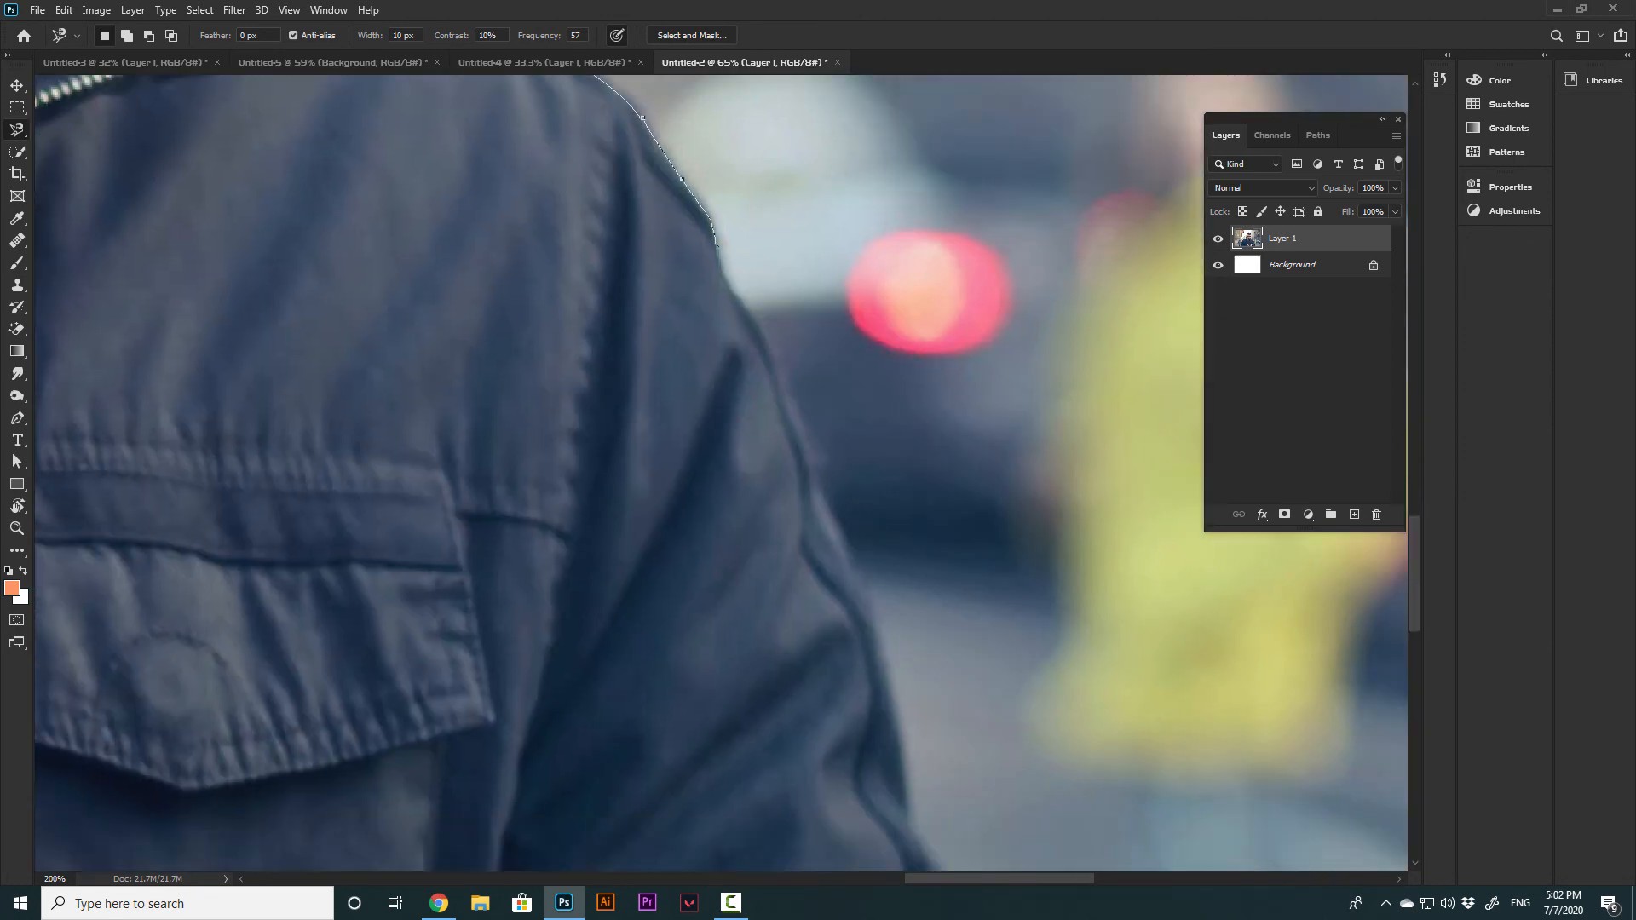
scroll(714, 240, down, 3)
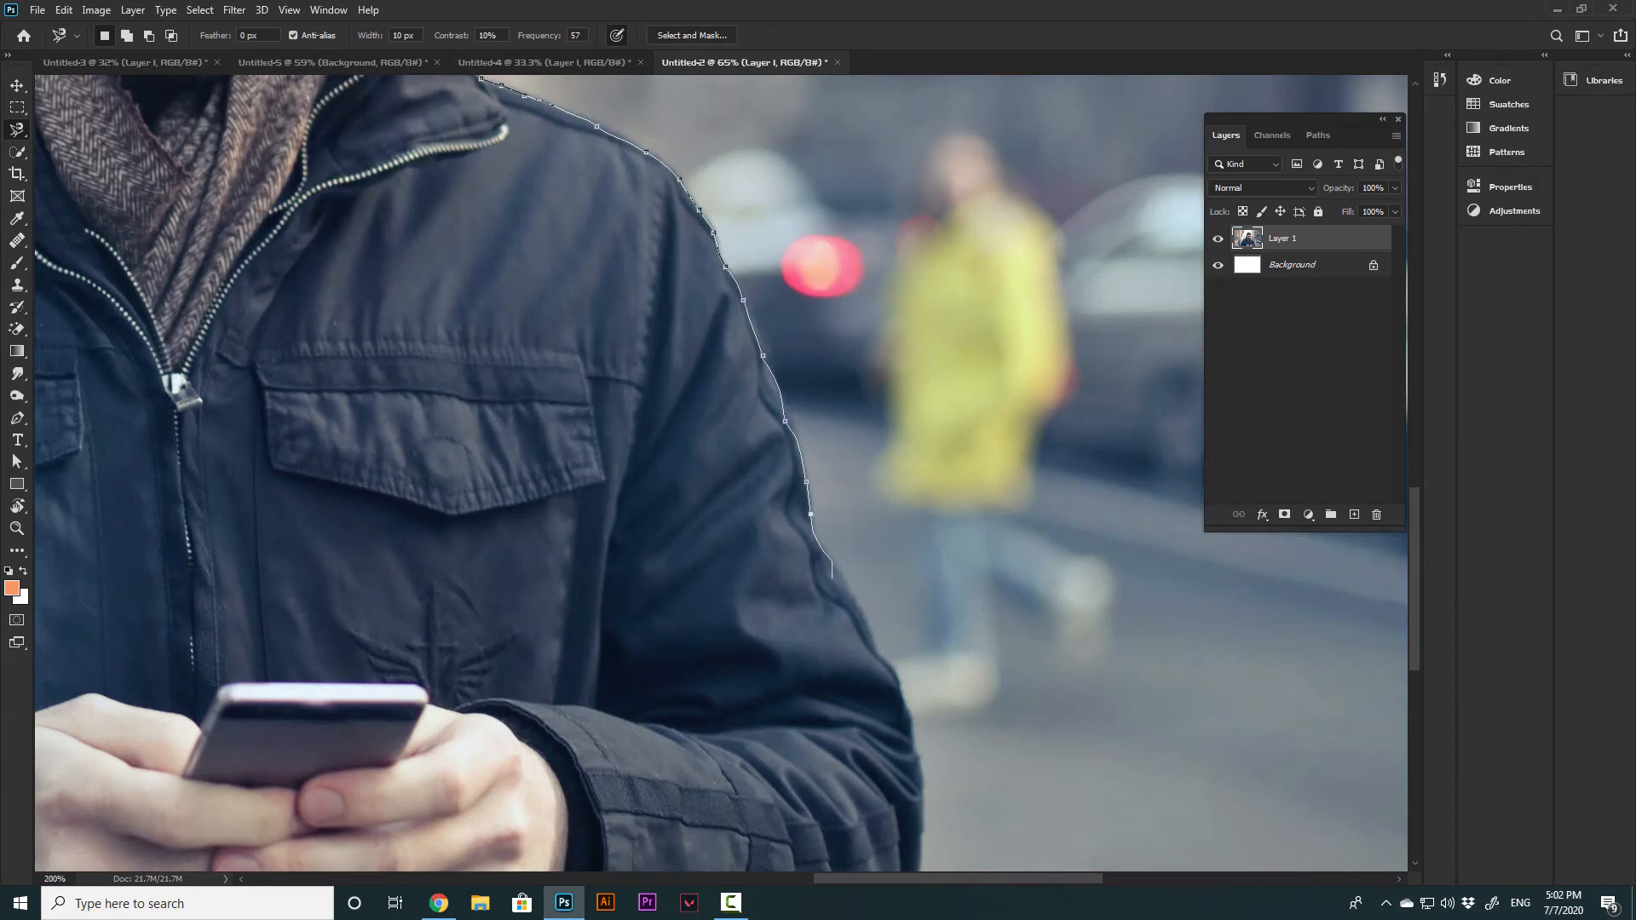
scroll(904, 318, down, 5)
drag(903, 317, 868, 474)
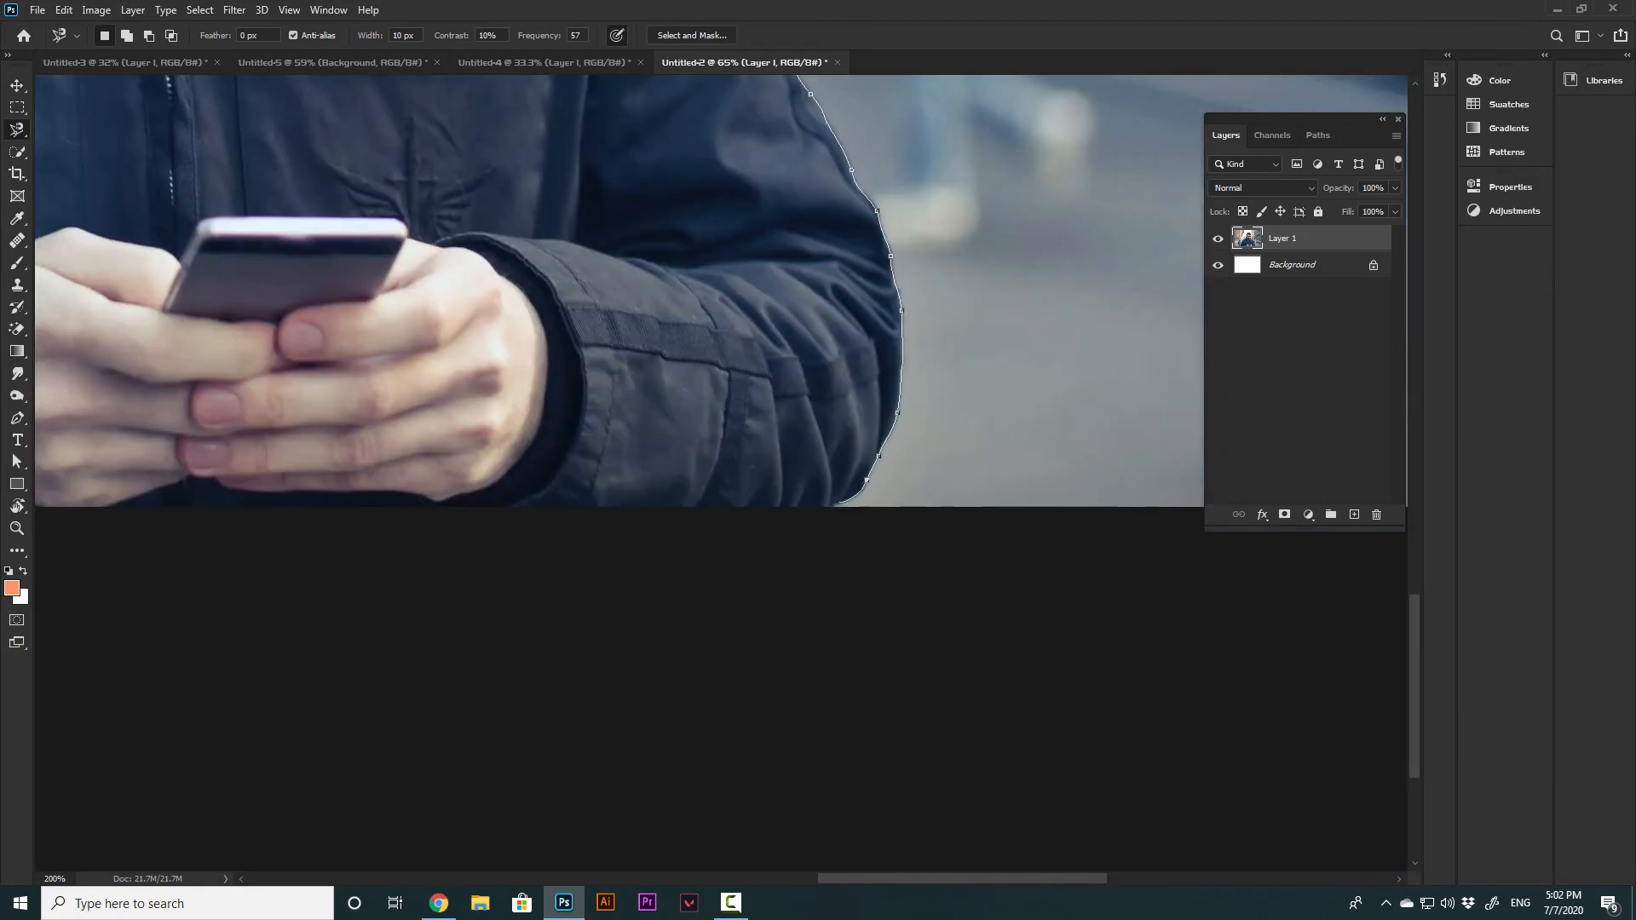
Run the magnetic outline along the photo's lower edge back to the left sleeve and close the selection
drag(383, 506, 1145, 614)
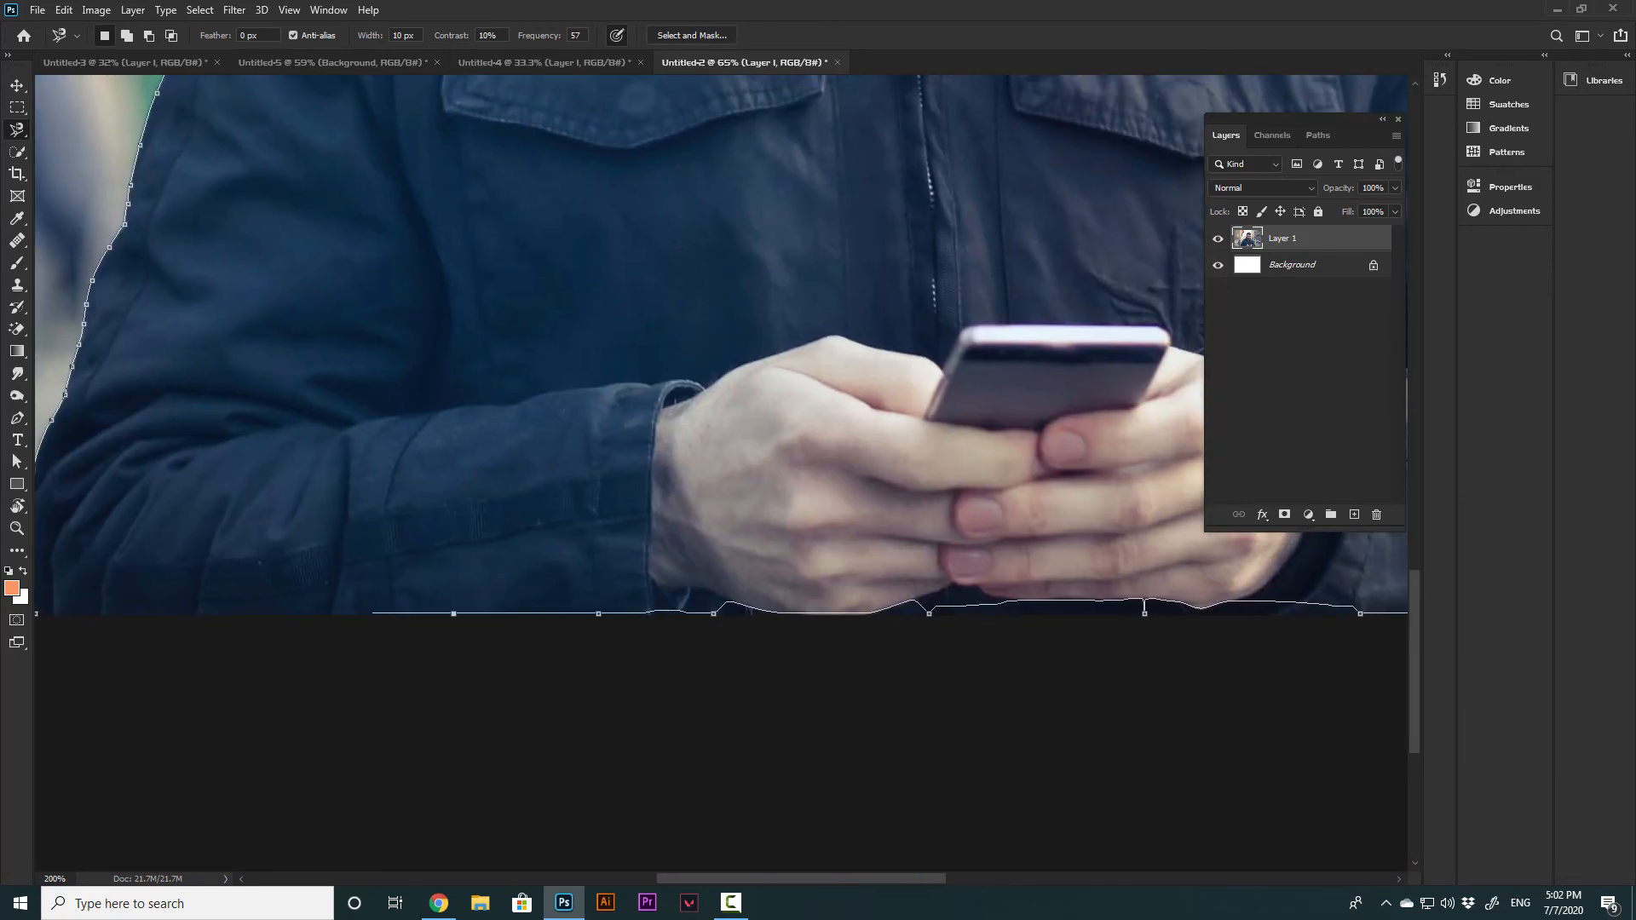
drag(240, 613, 588, 613)
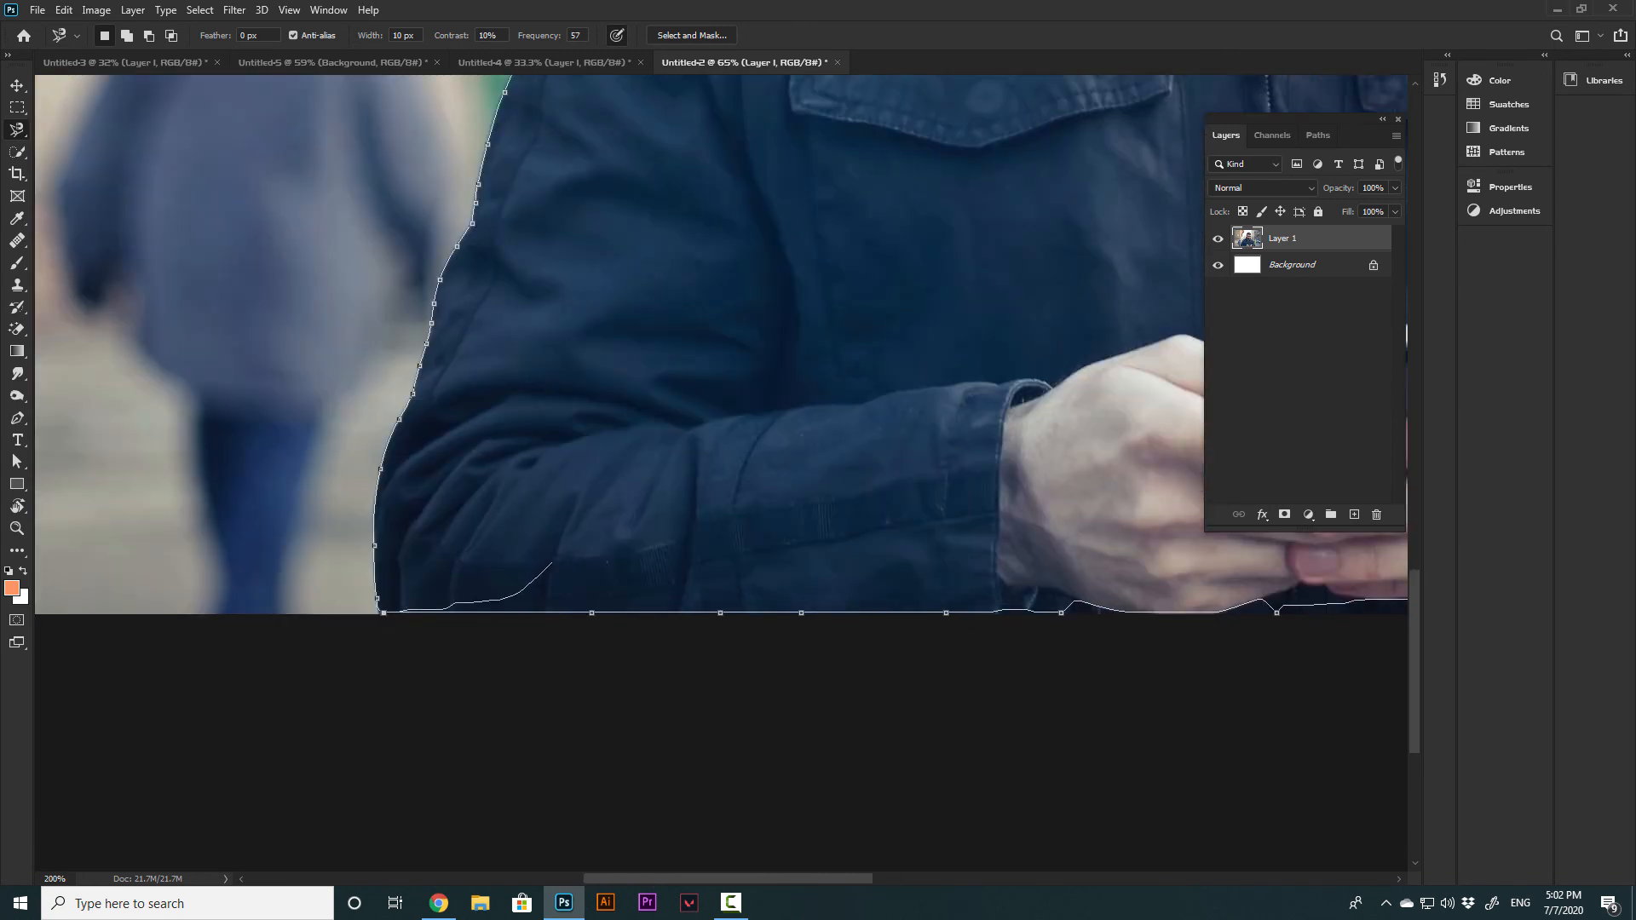
key(Return)
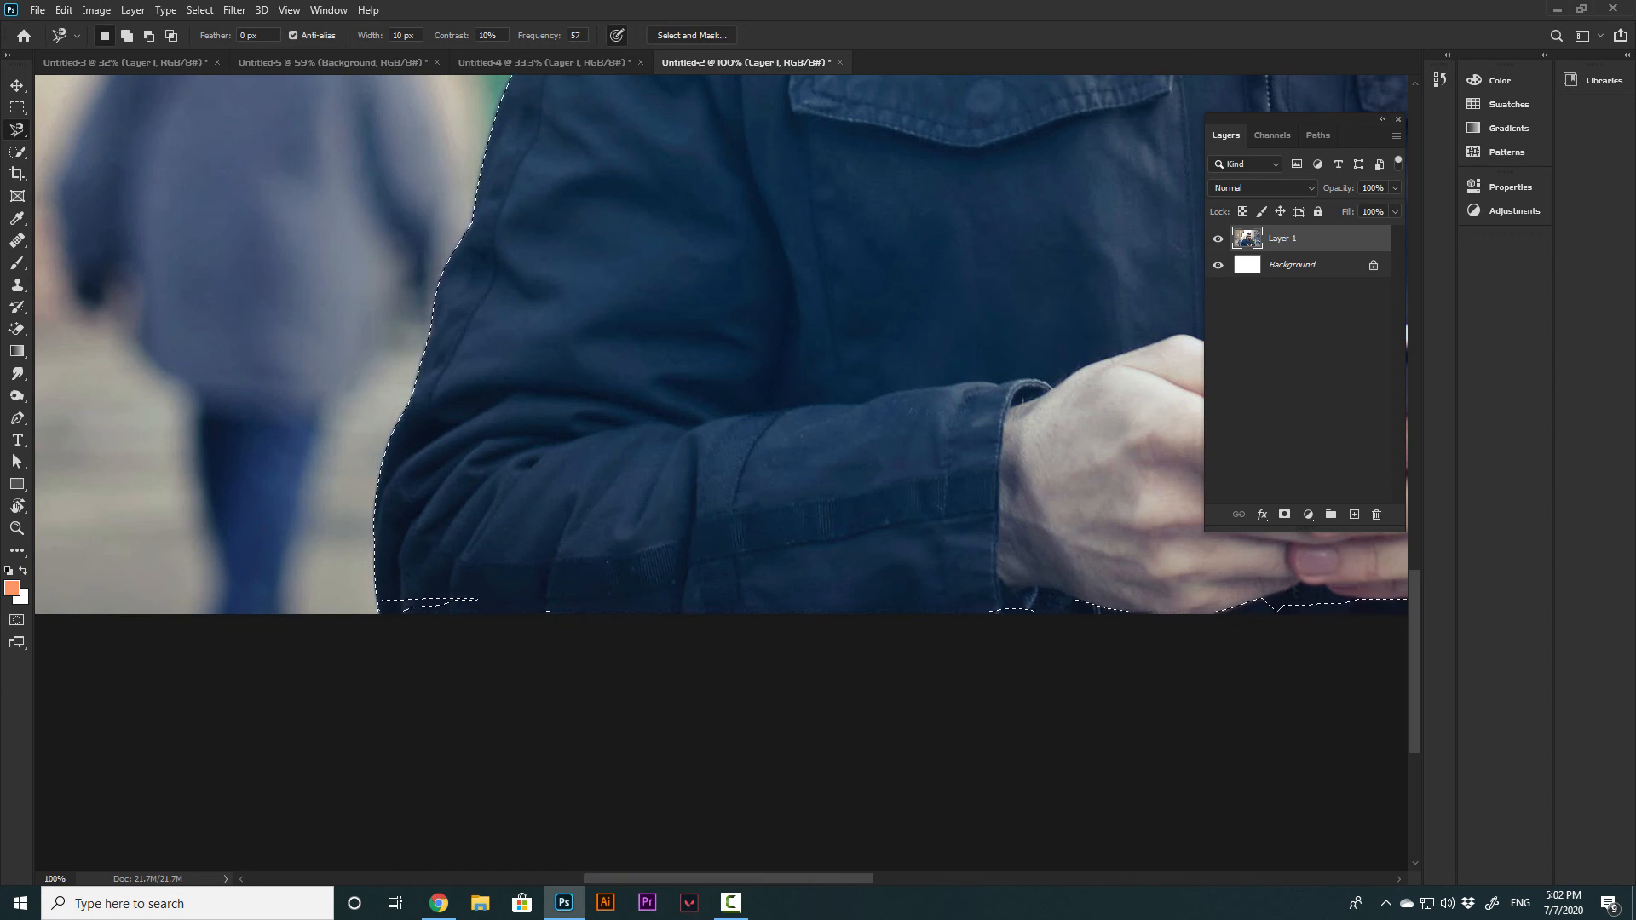
Clean up the selection's stray edges at the lower end of the man's sleeve along the photo's bottom with the regular Lasso
scroll(374, 598, up, 5)
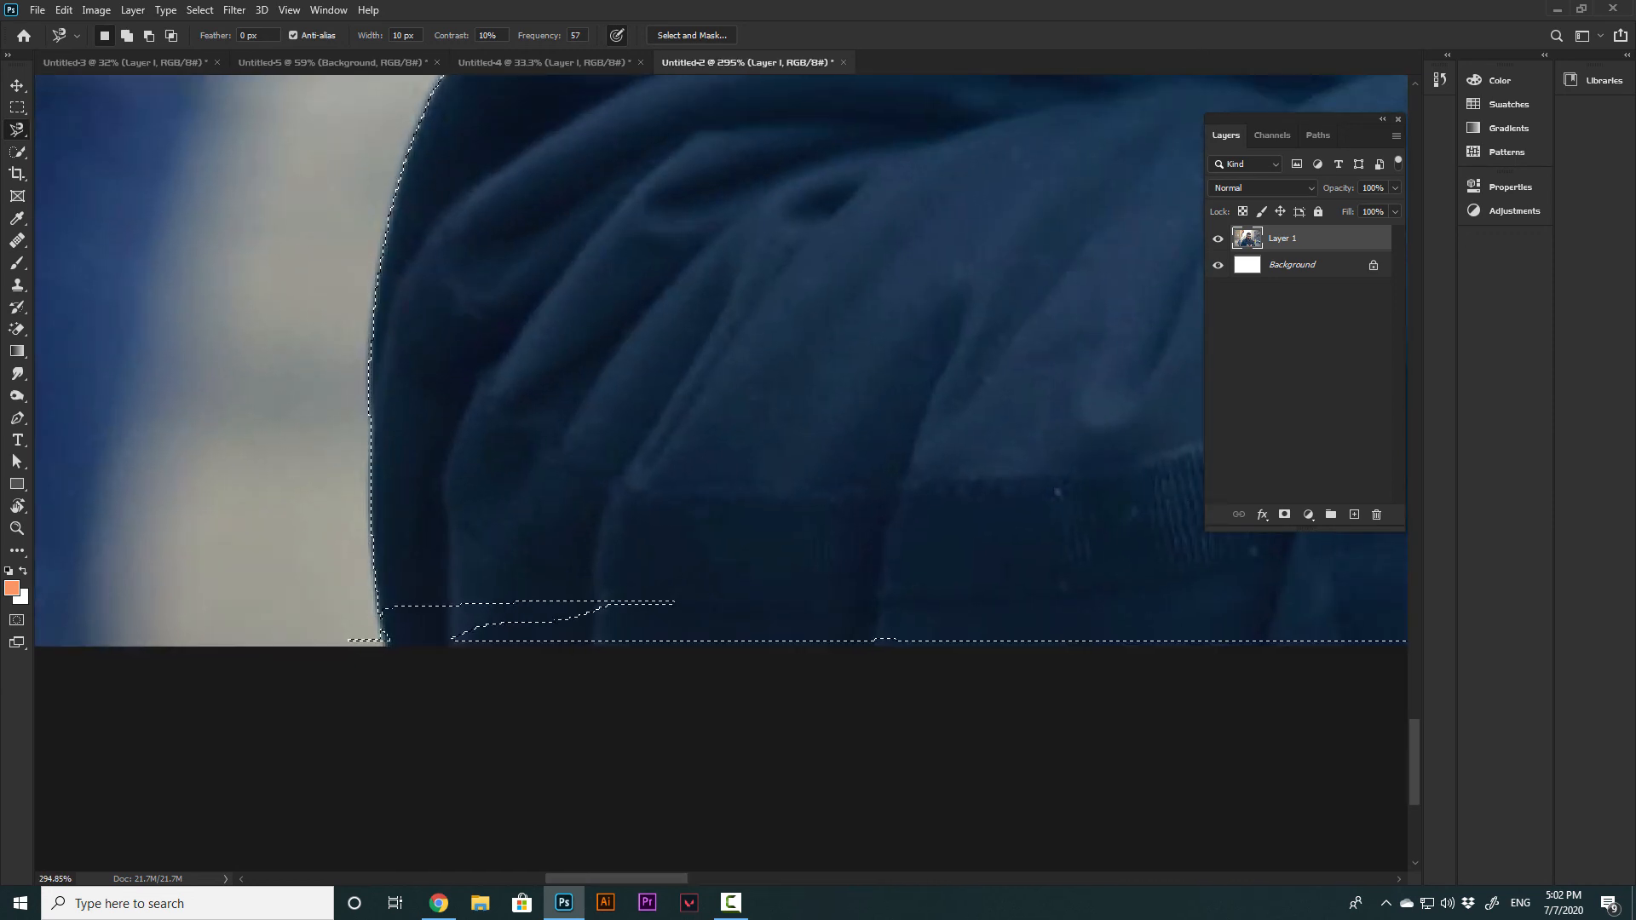
right_click(17, 130)
click(85, 130)
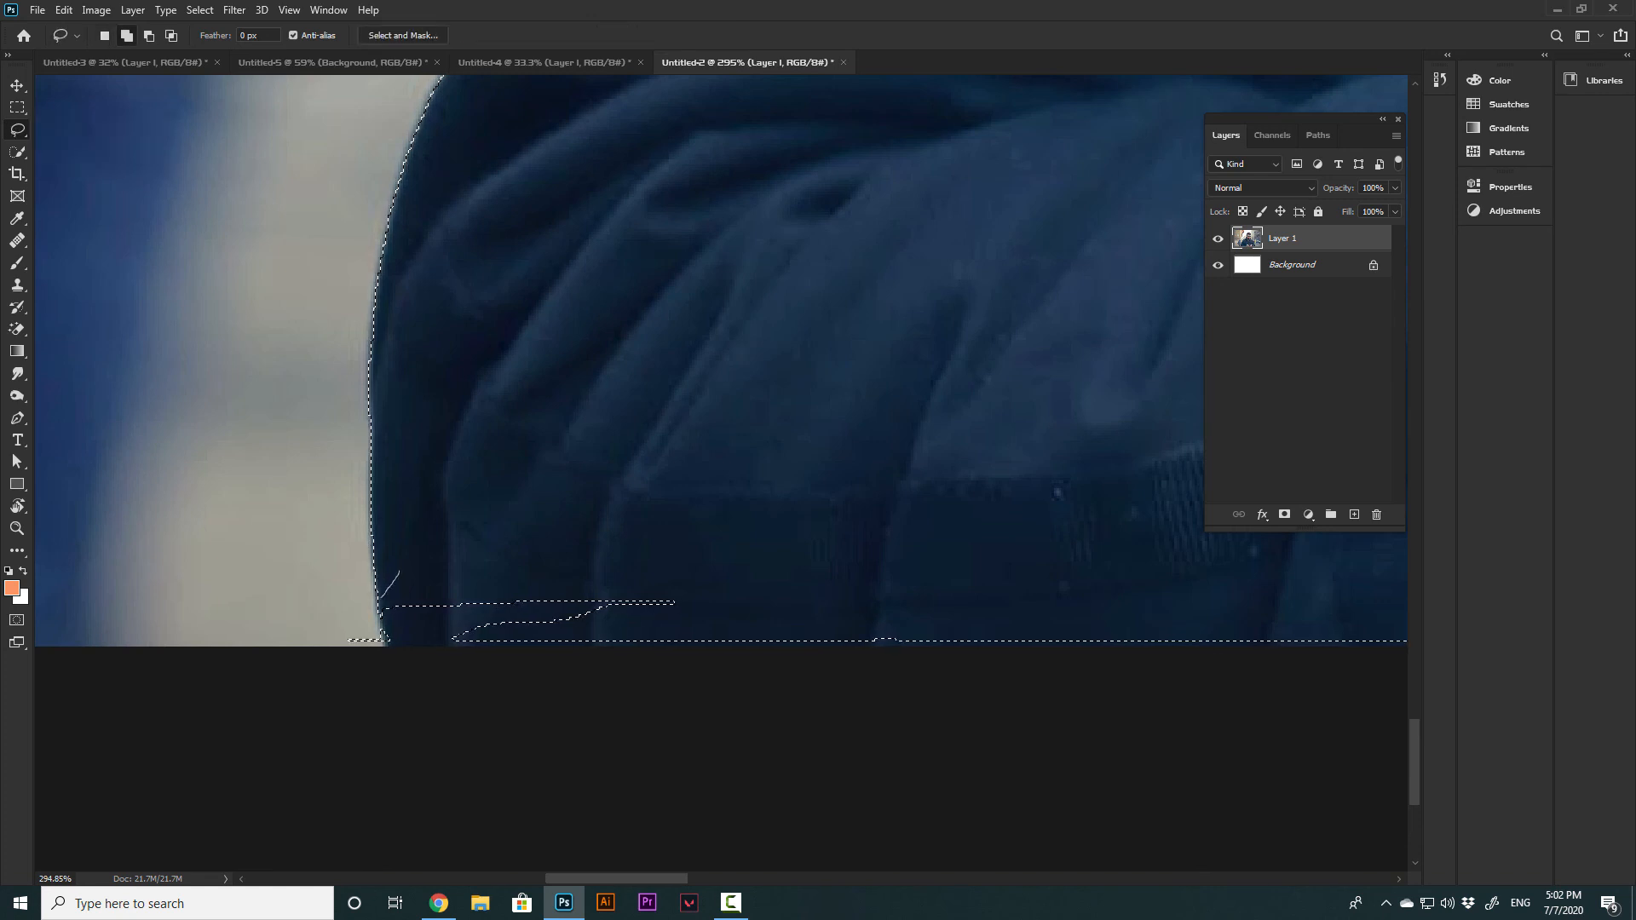
mouse_move(384, 639)
mouse_down()
mouse_move(417, 644)
mouse_move(401, 584)
mouse_move(383, 639)
mouse_move(289, 647)
mouse_move(373, 616)
mouse_up()
scroll(730, 455, down, 5)
scroll(730, 455, down, 4)
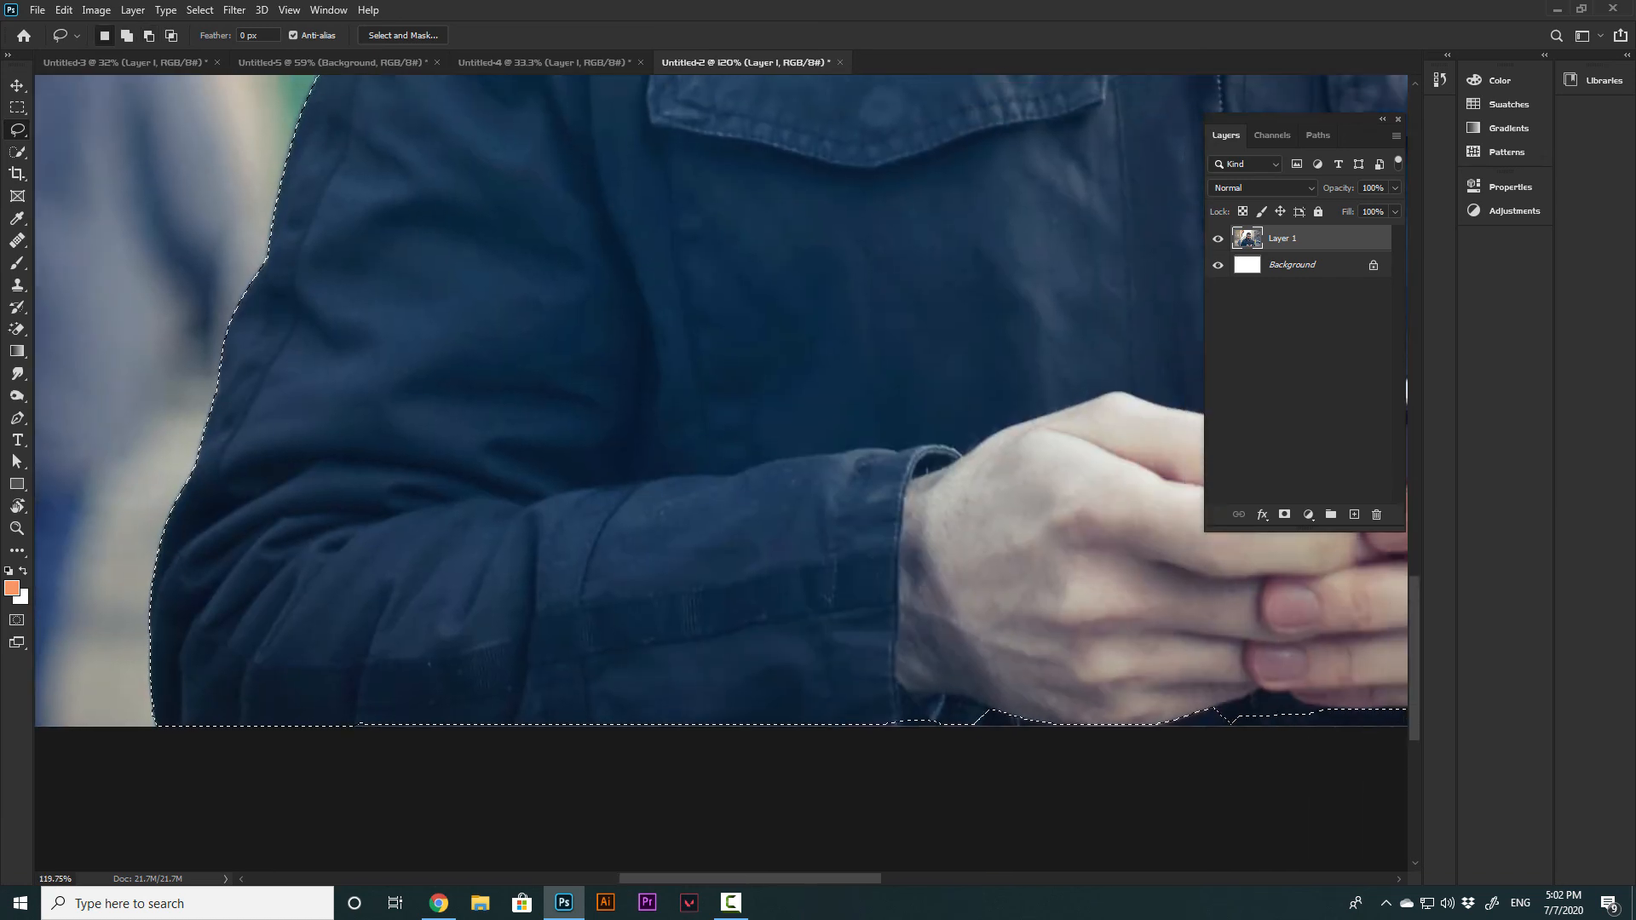
Add the missed patch of hair above the man's near ear to the selection with the Lasso
scroll(834, 358, up, 4)
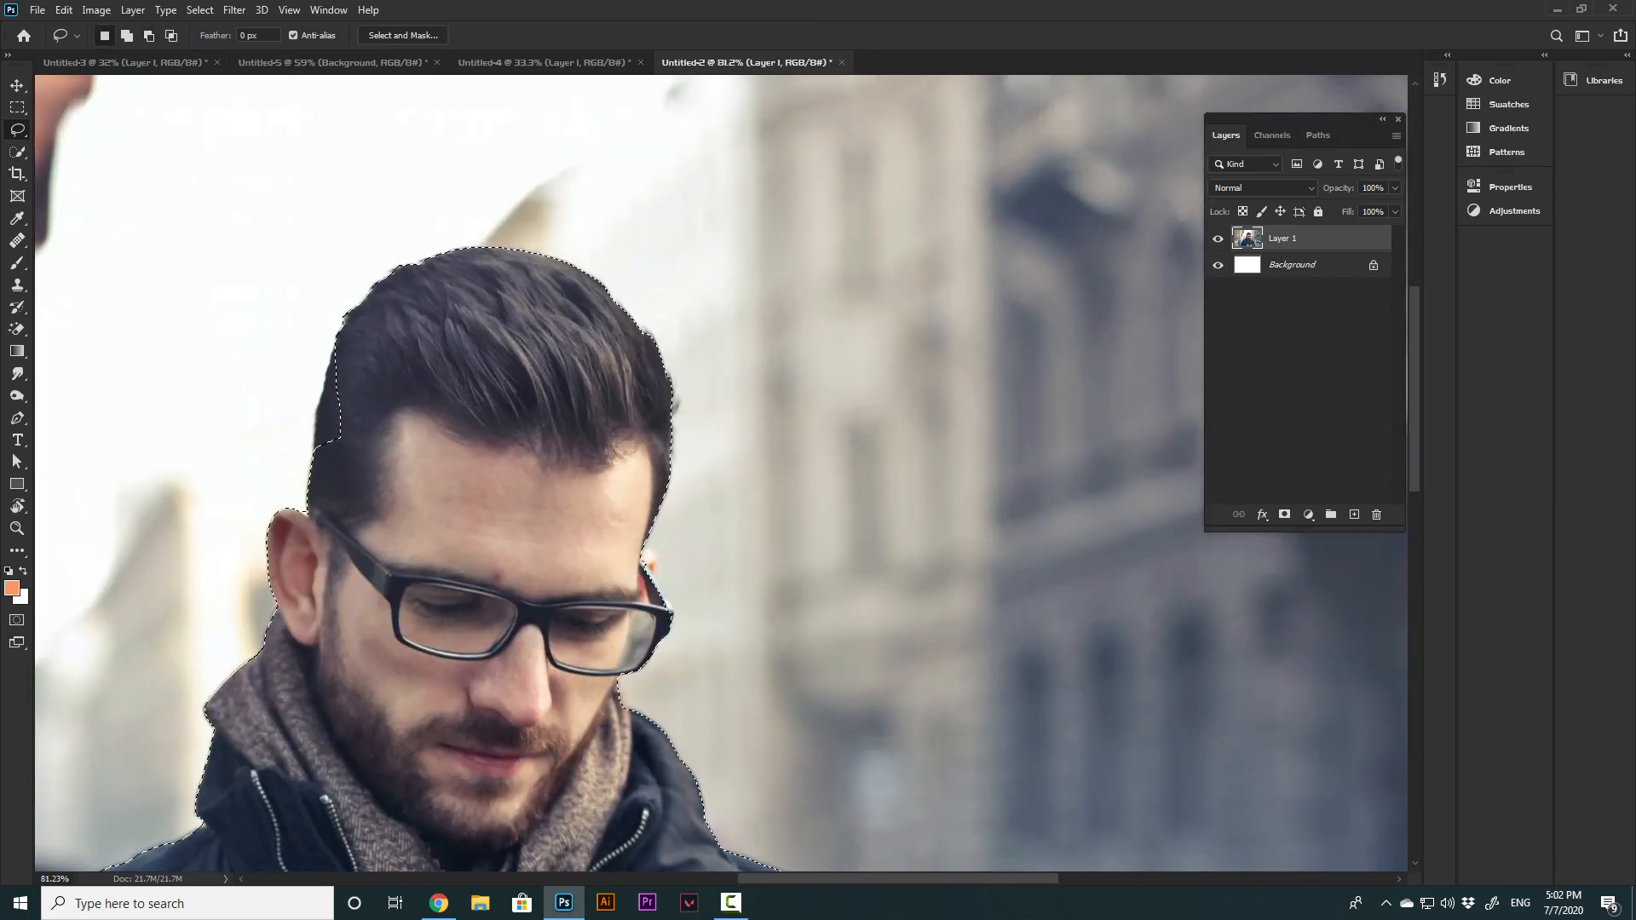
scroll(298, 357, up, 3)
drag(331, 419, 300, 635)
drag(370, 314, 341, 359)
scroll(720, 473, down, 4)
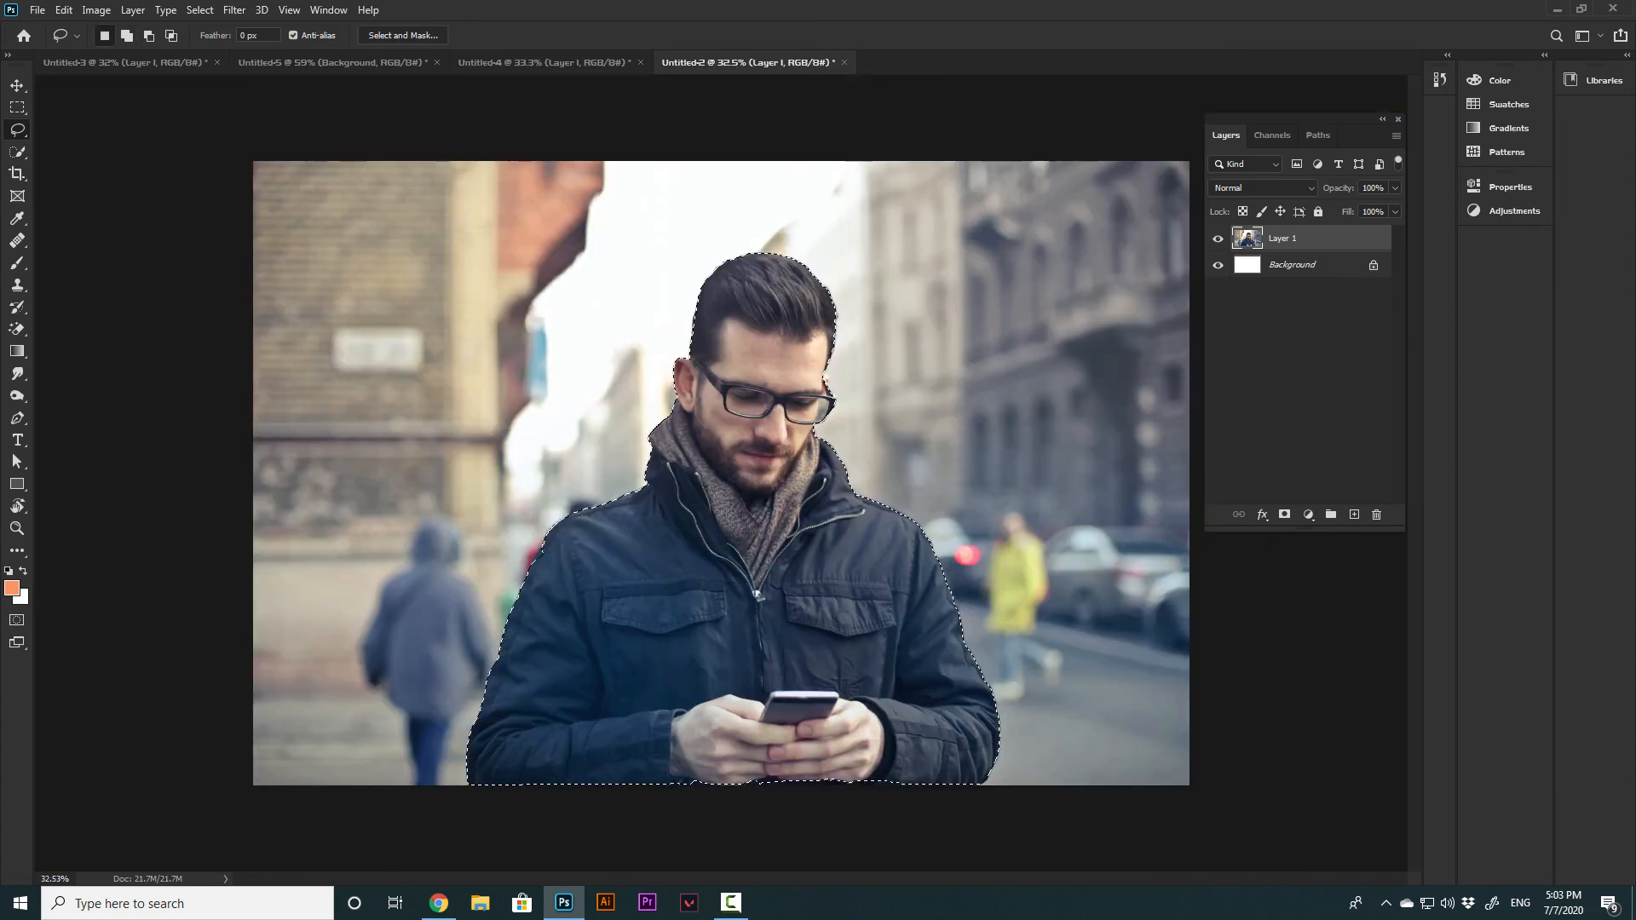
Add the far ear behind the glasses to the selection and correct the outline at the frame's outer corner
scroll(809, 384, up, 4)
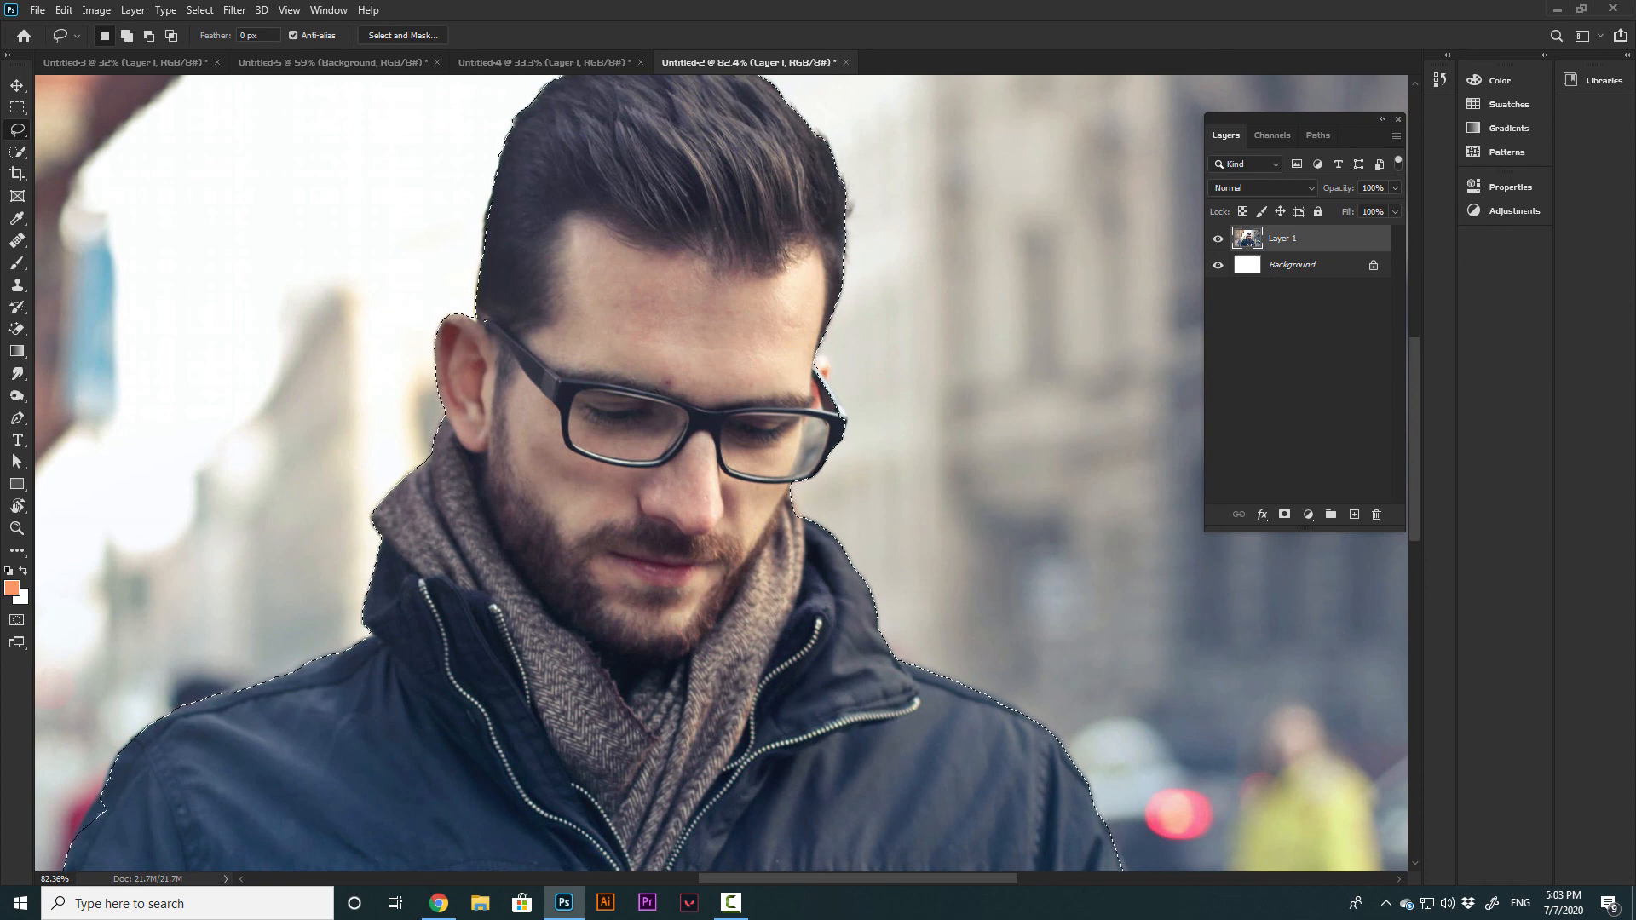
scroll(854, 333, up, 5)
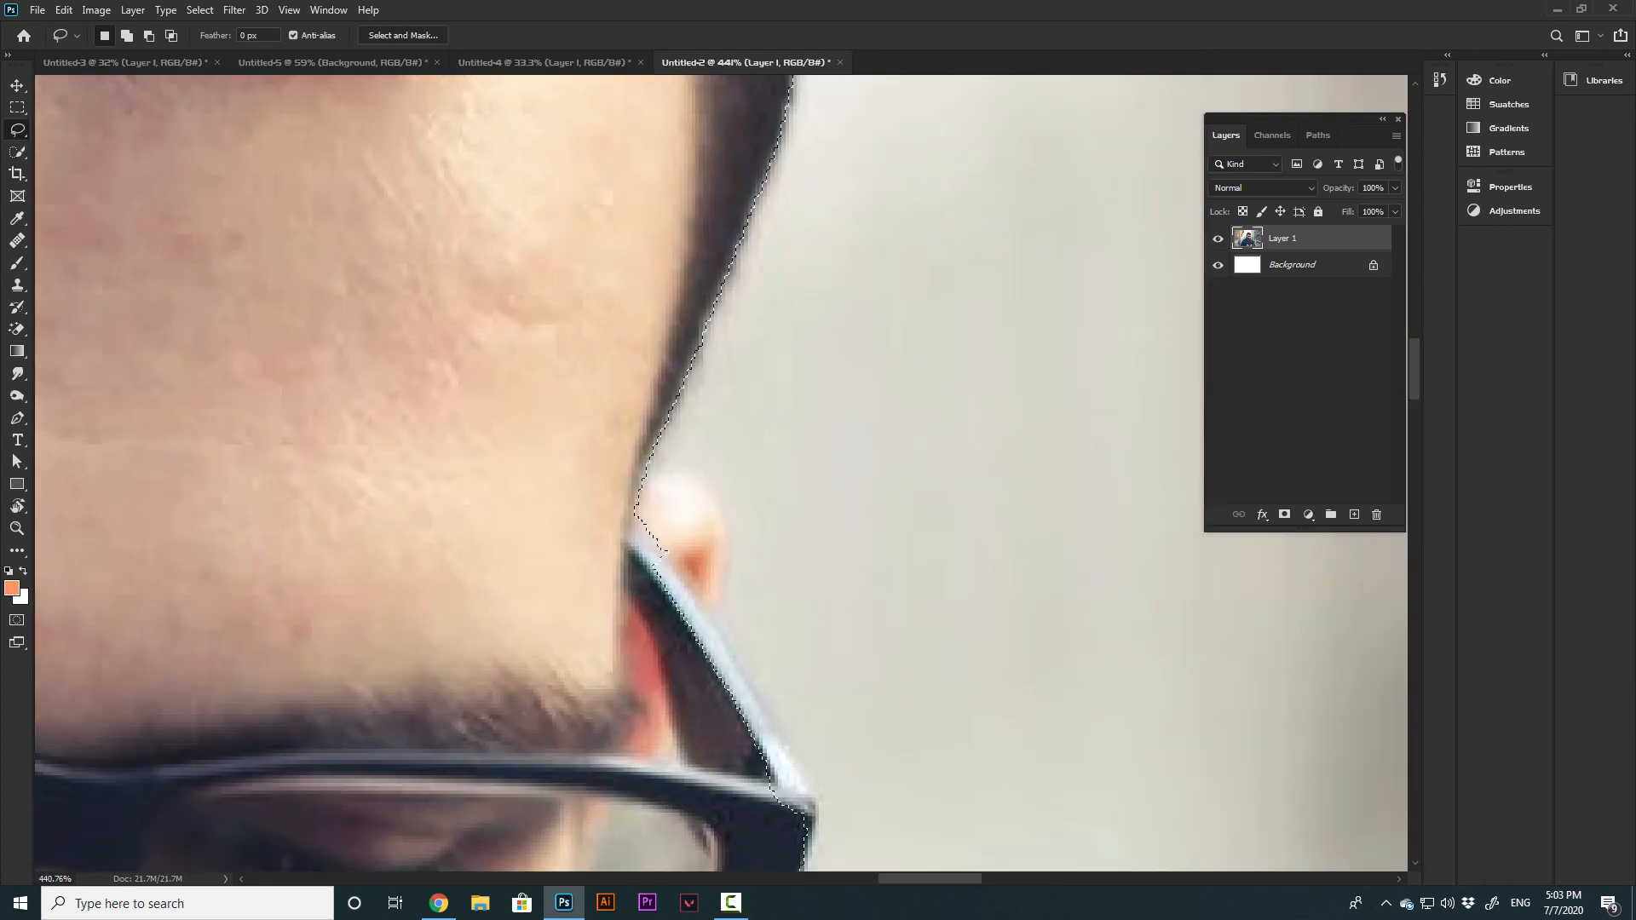
mouse_move(643, 455)
mouse_down()
mouse_move(717, 504)
mouse_move(737, 556)
mouse_move(718, 649)
mouse_up()
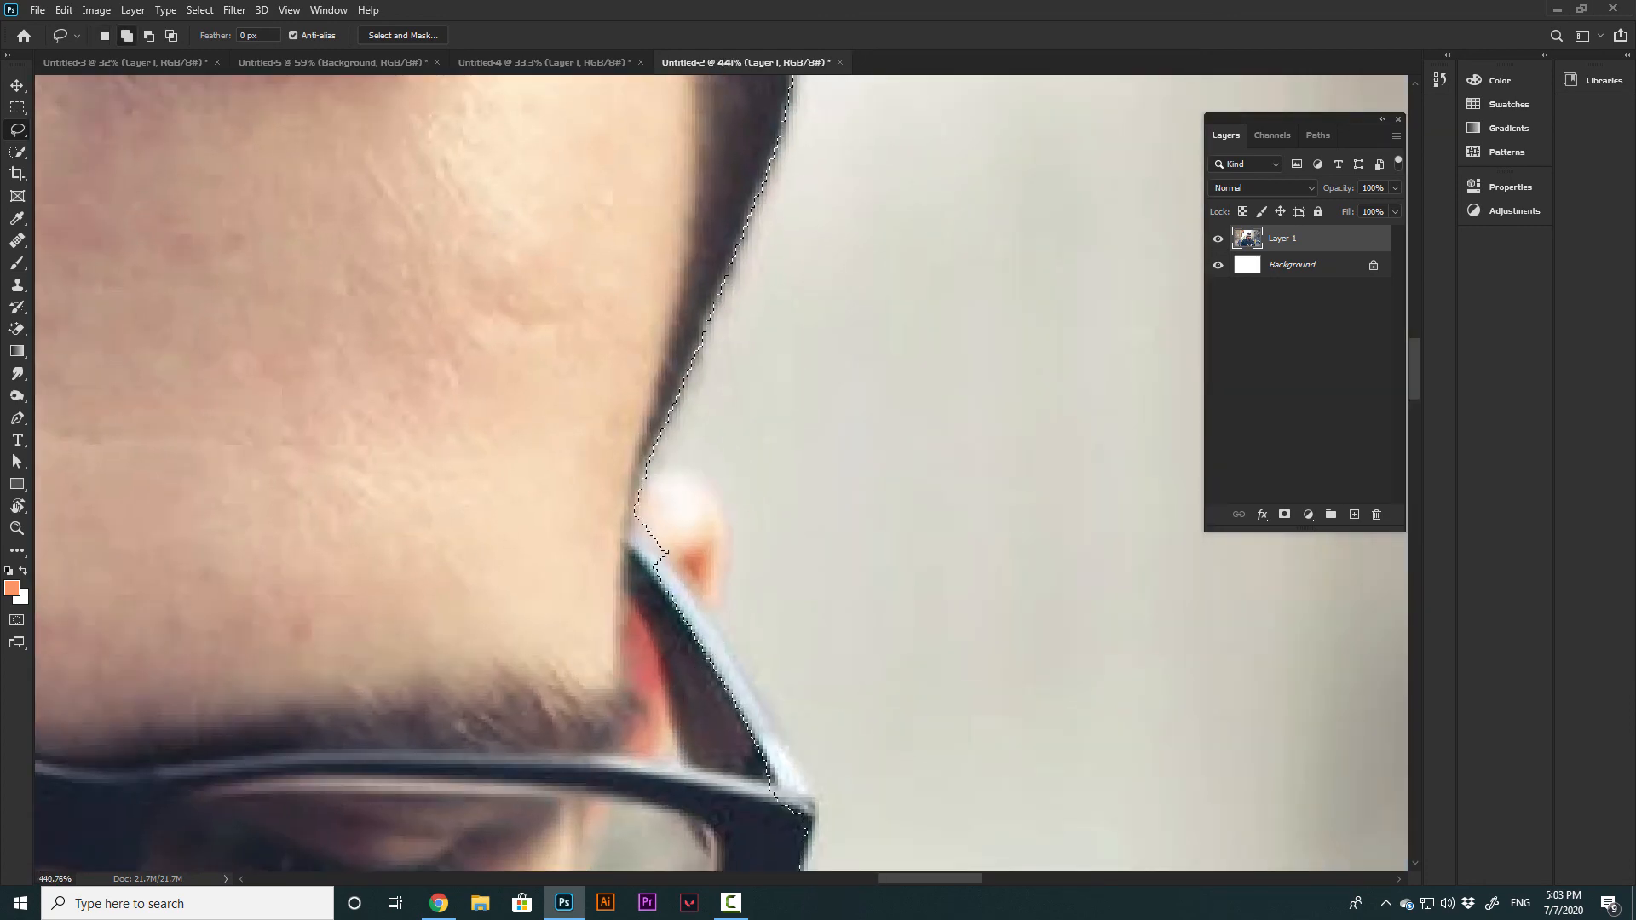
scroll(786, 450, down, 3)
scroll(794, 495, up, 3)
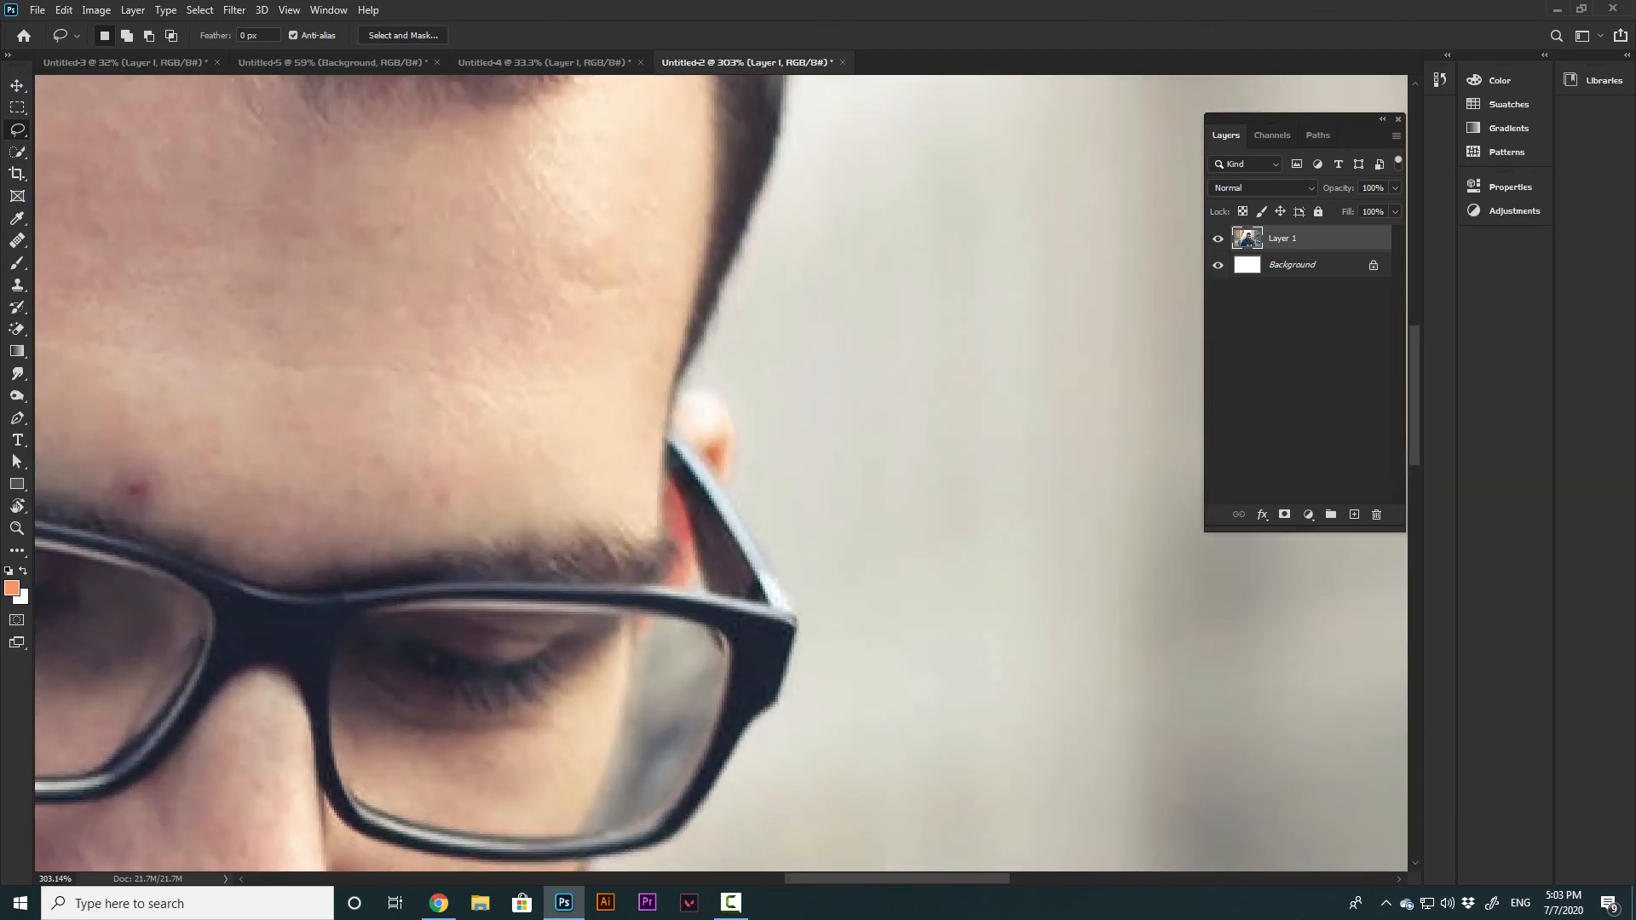
mouse_move(726, 492)
mouse_down()
mouse_move(796, 632)
mouse_move(737, 701)
mouse_up()
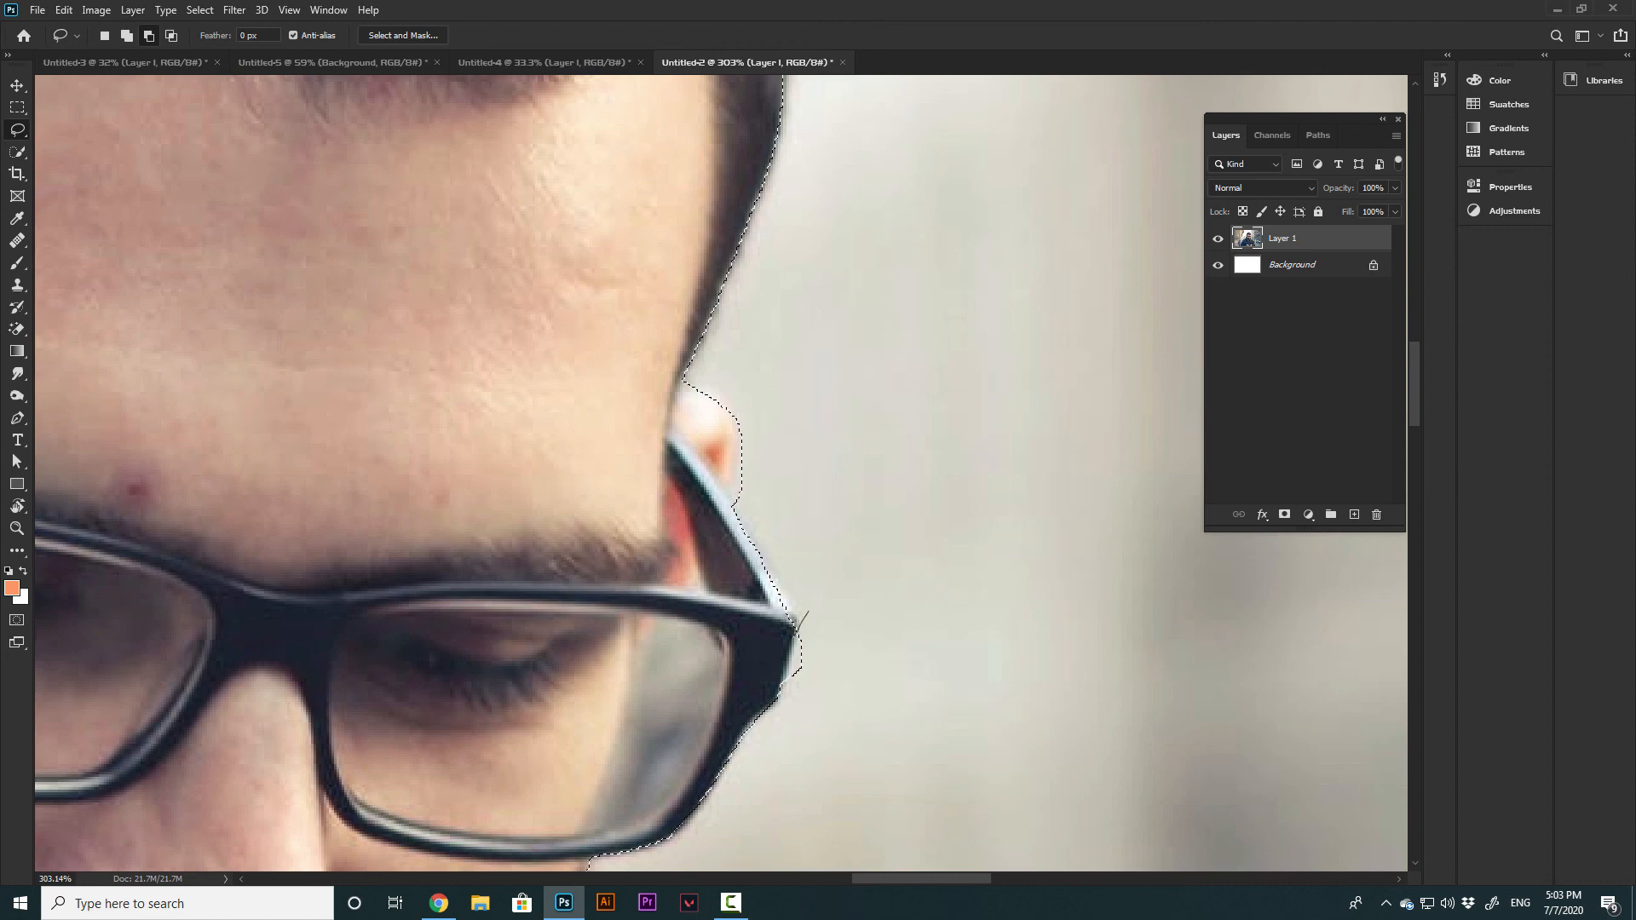
mouse_move(792, 637)
mouse_down()
mouse_move(822, 702)
mouse_move(786, 695)
mouse_up()
scroll(792, 690, down, 4)
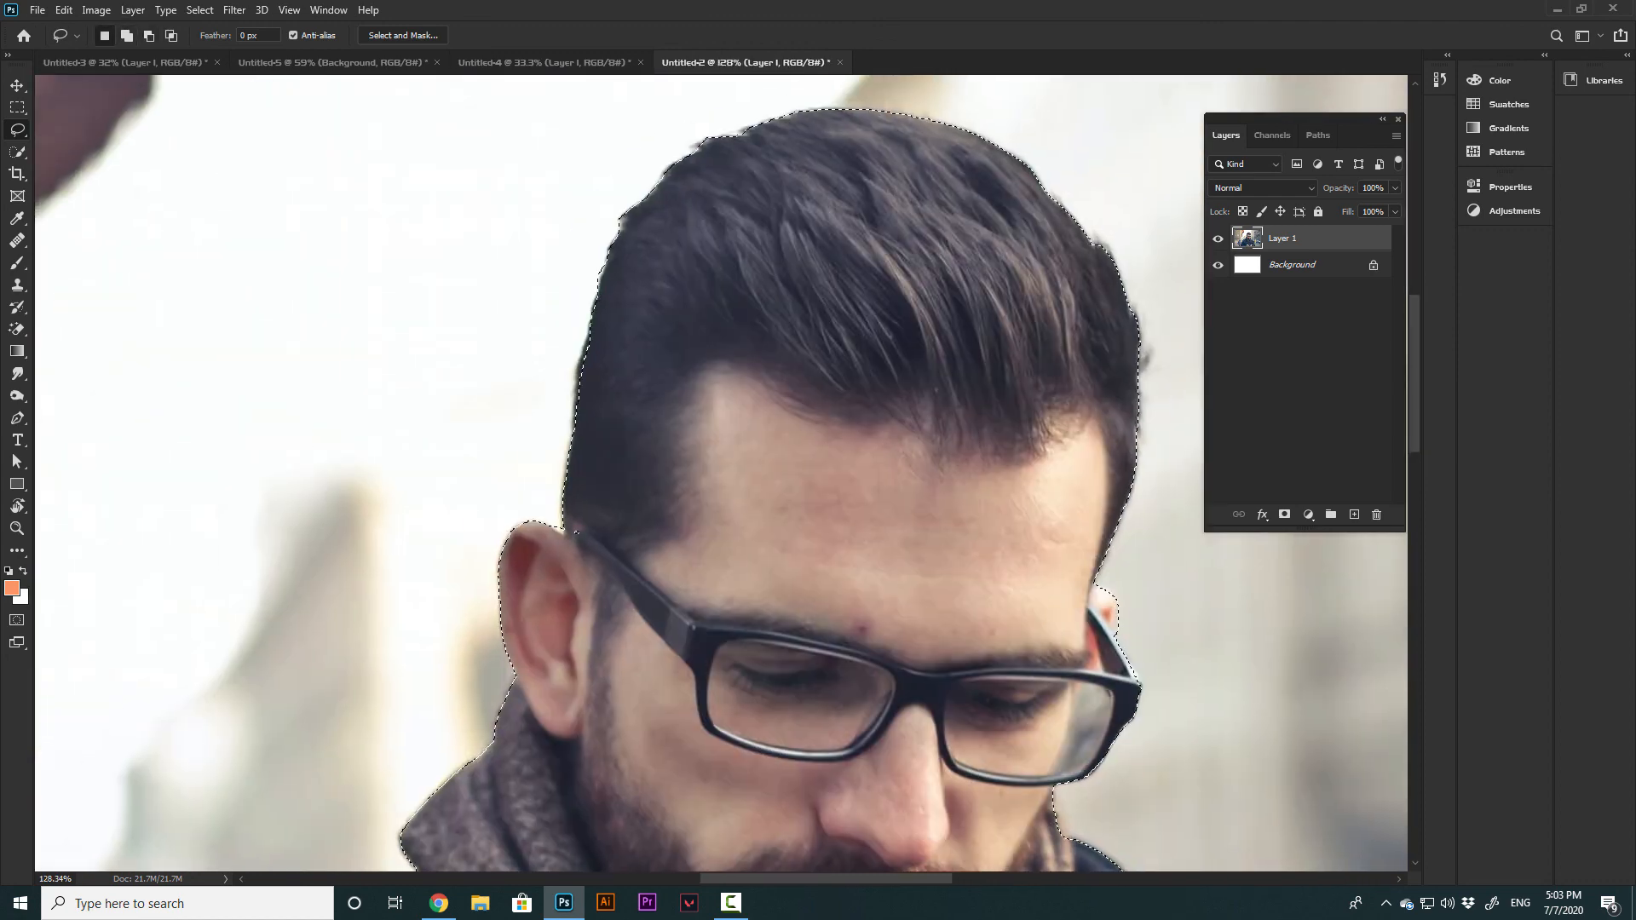
Refine the selection outline with the Lasso where the hair meets the near ear and along the head
scroll(538, 529, up, 3)
mouse_move(569, 511)
mouse_down()
mouse_move(593, 532)
mouse_move(588, 512)
mouse_up()
scroll(597, 526, down, 5)
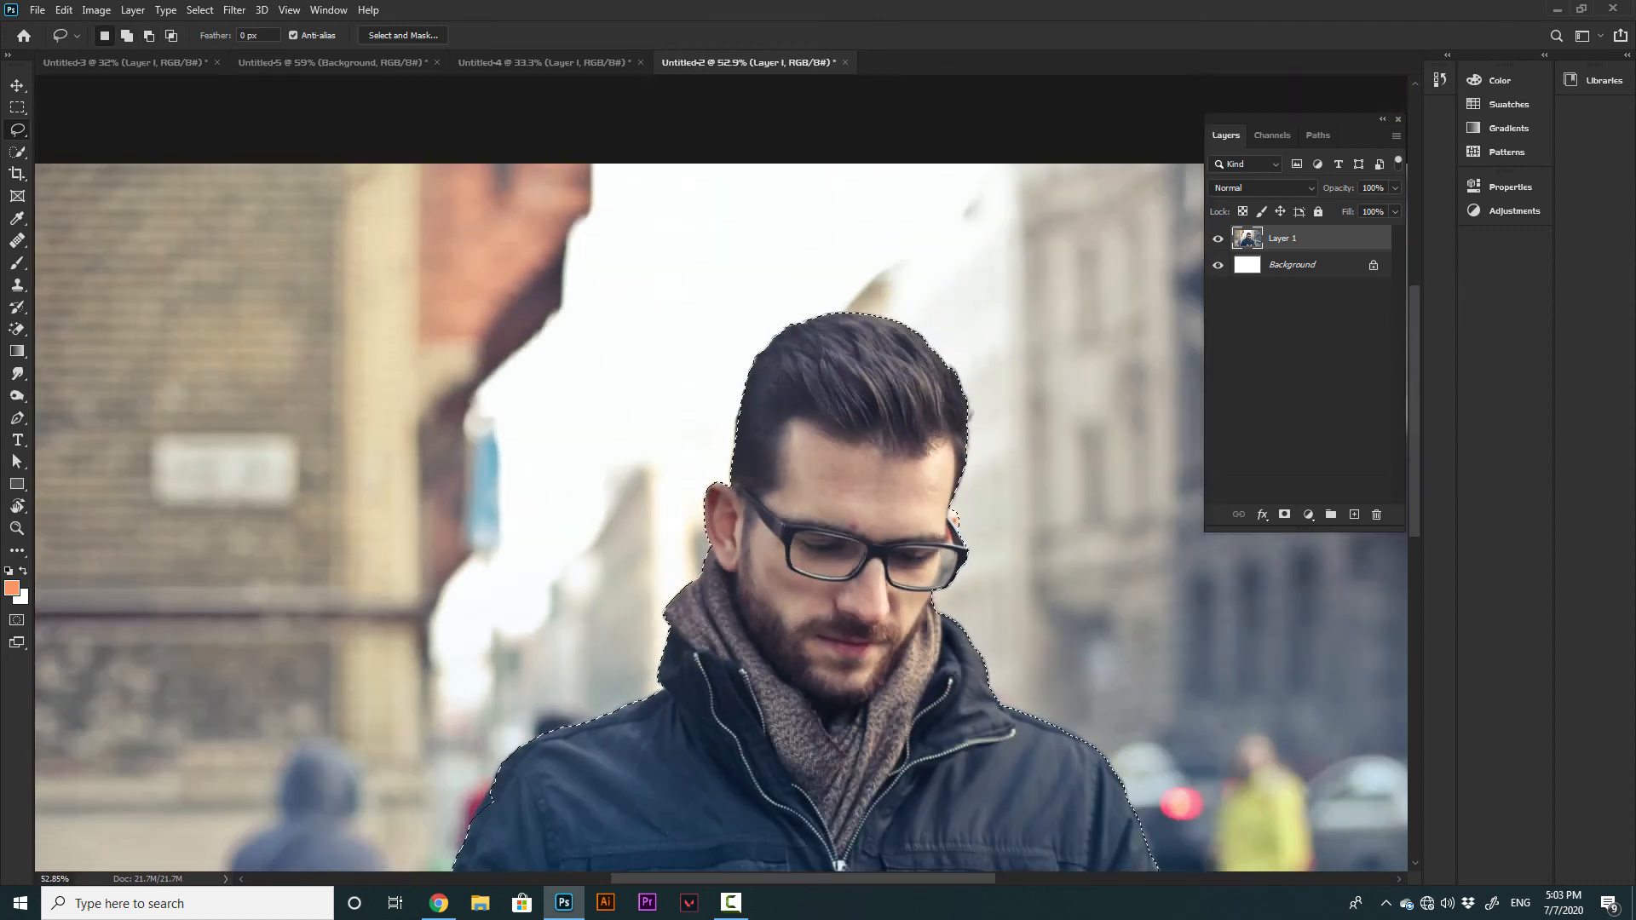
scroll(516, 580, up, 4)
mouse_move(795, 363)
mouse_down()
mouse_move(740, 452)
mouse_move(791, 399)
mouse_move(612, 400)
mouse_up()
scroll(801, 391, down, 3)
scroll(612, 401, down, 4)
scroll(611, 400, up, 2)
scroll(730, 484, up, 1)
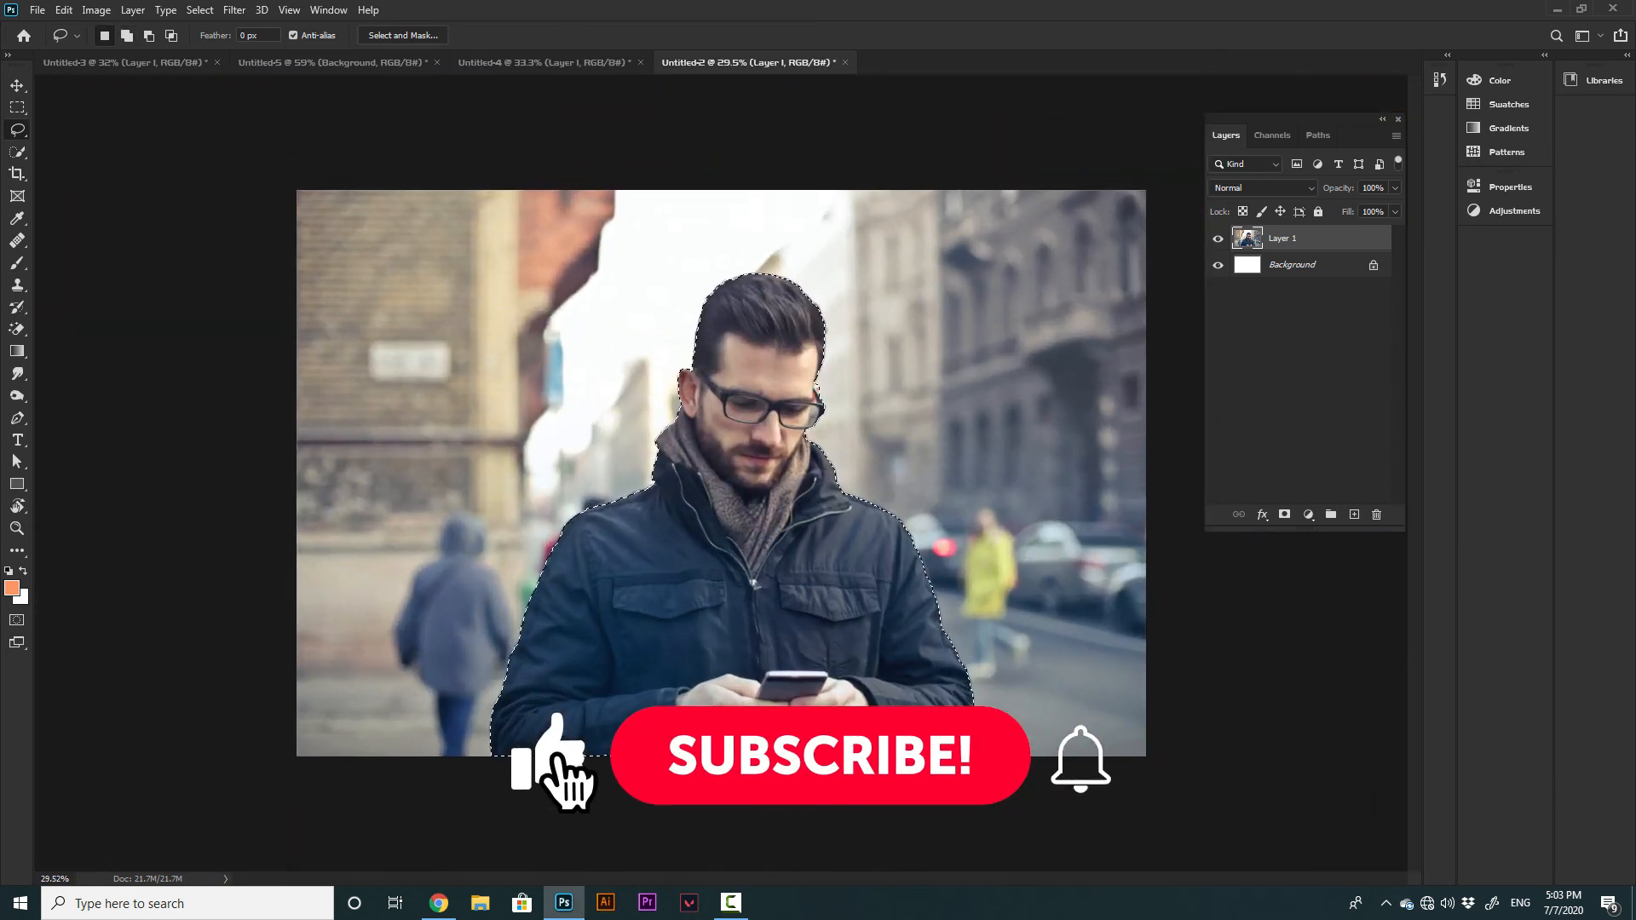
Feather the selection by 1 pixel and delete the street scene around the man from Layer 1, leaving nothing selected
key(shift+F6)
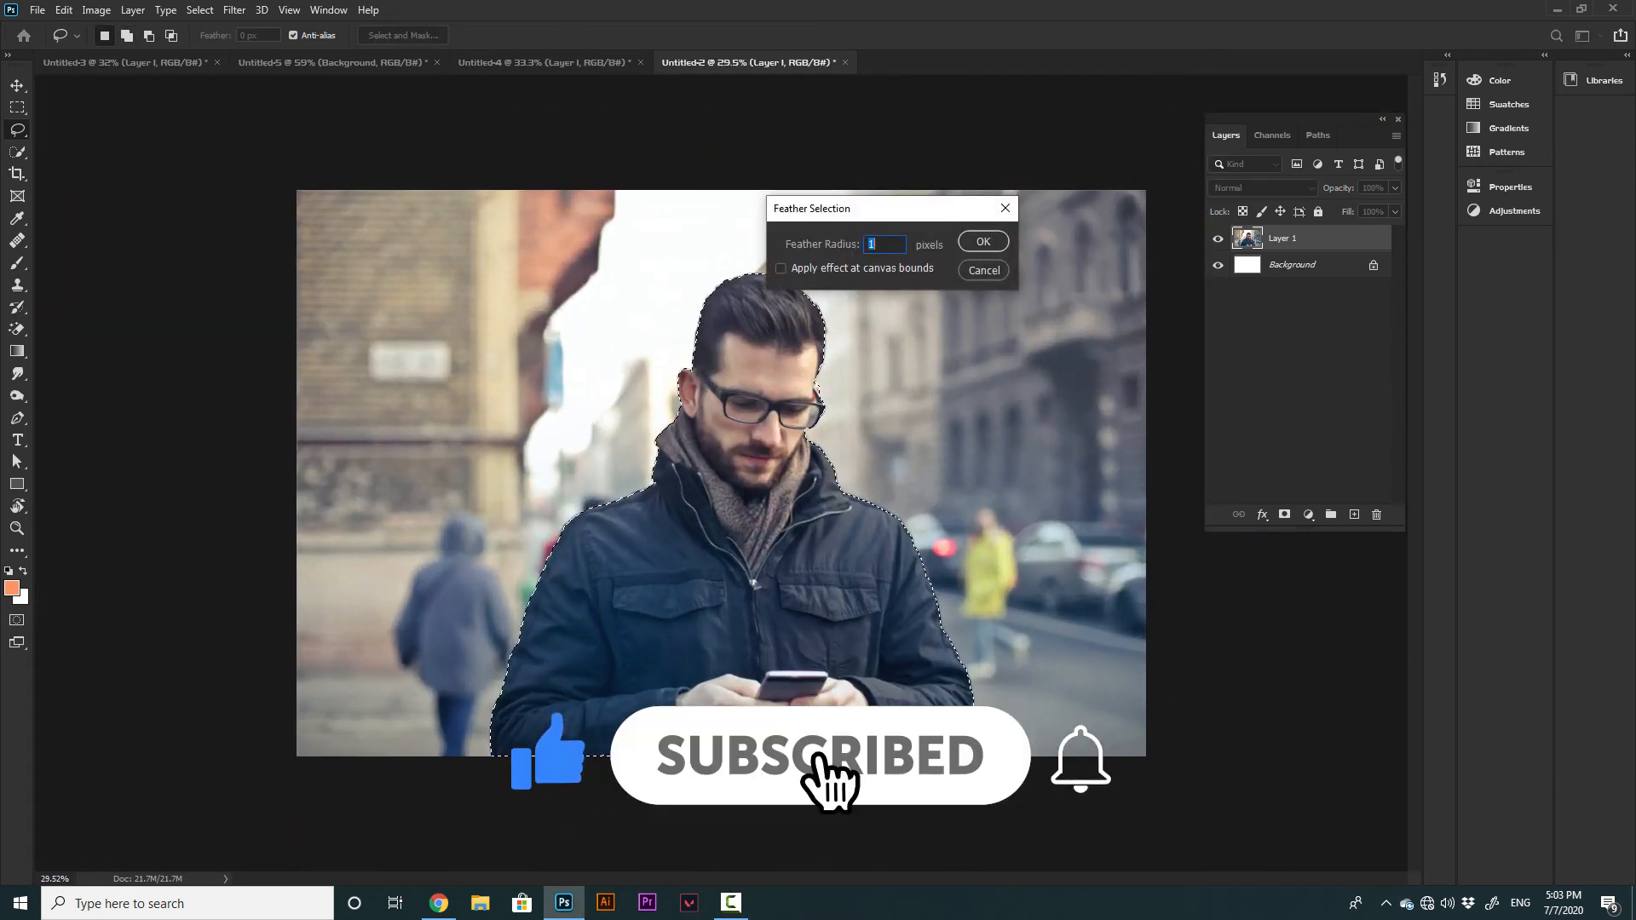
key(Return)
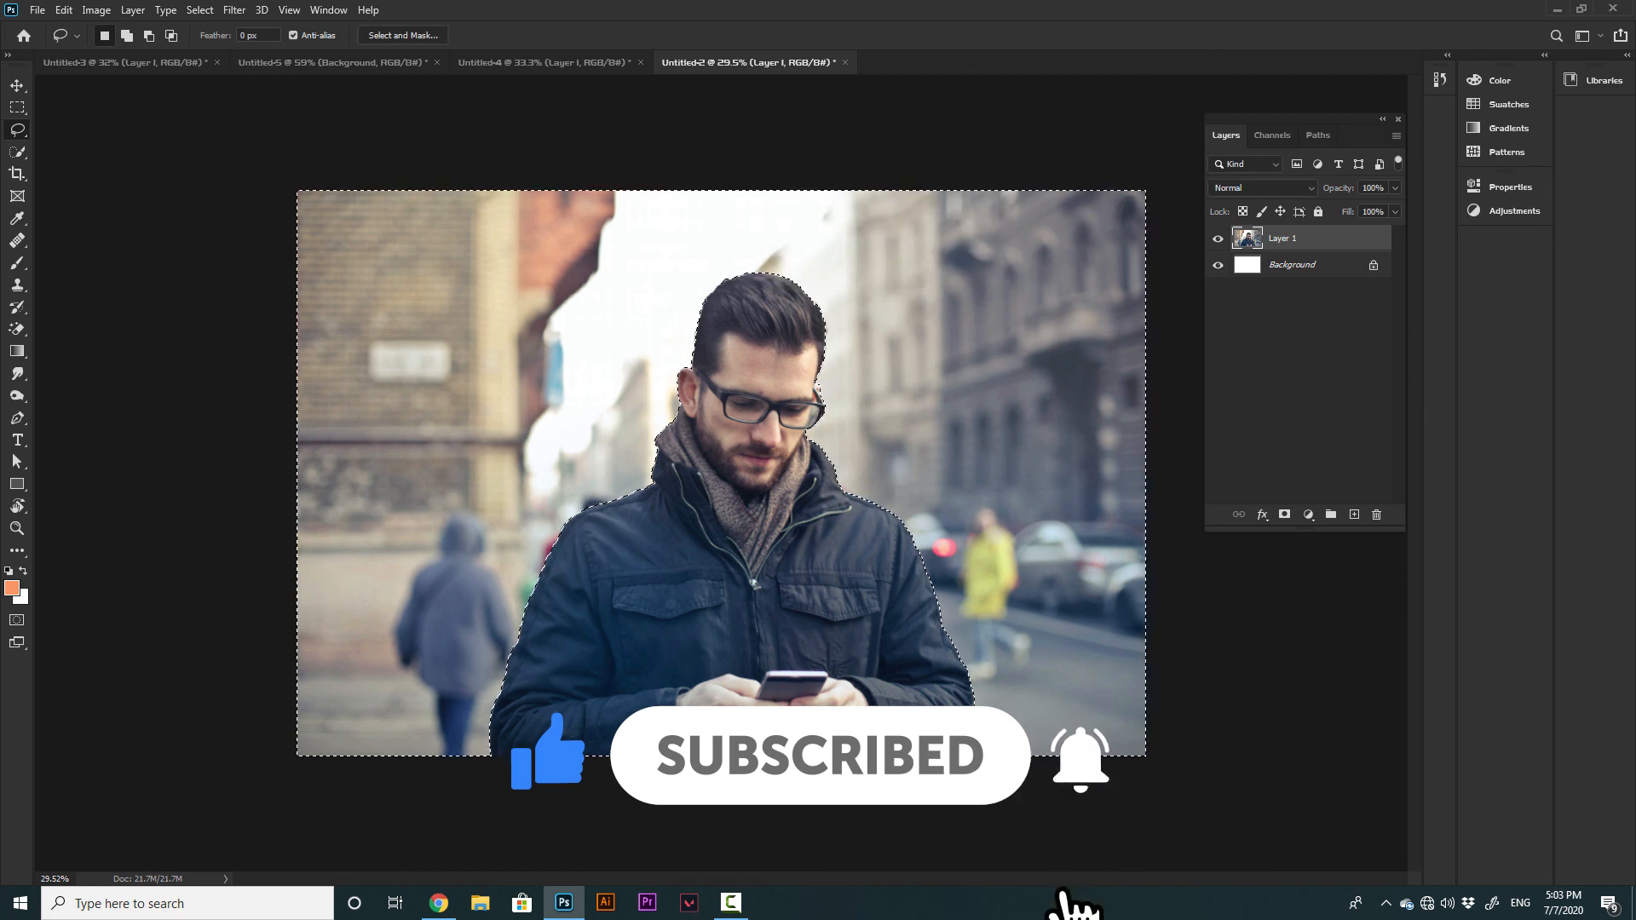
key(ctrl+shift+i)
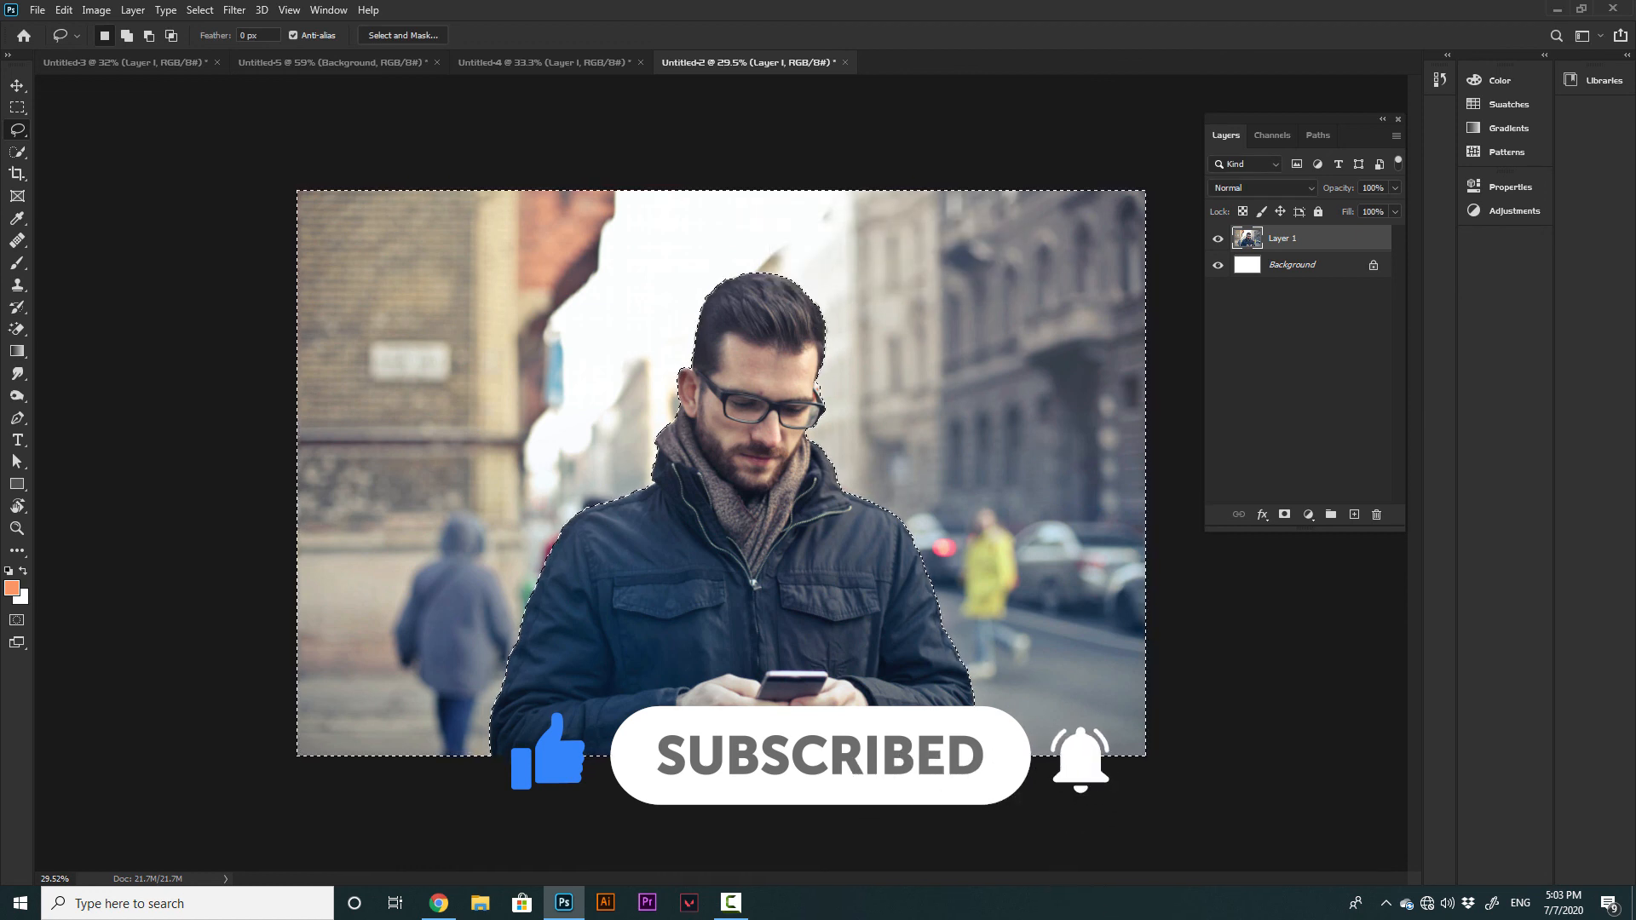
key(Delete)
key(ctrl+d)
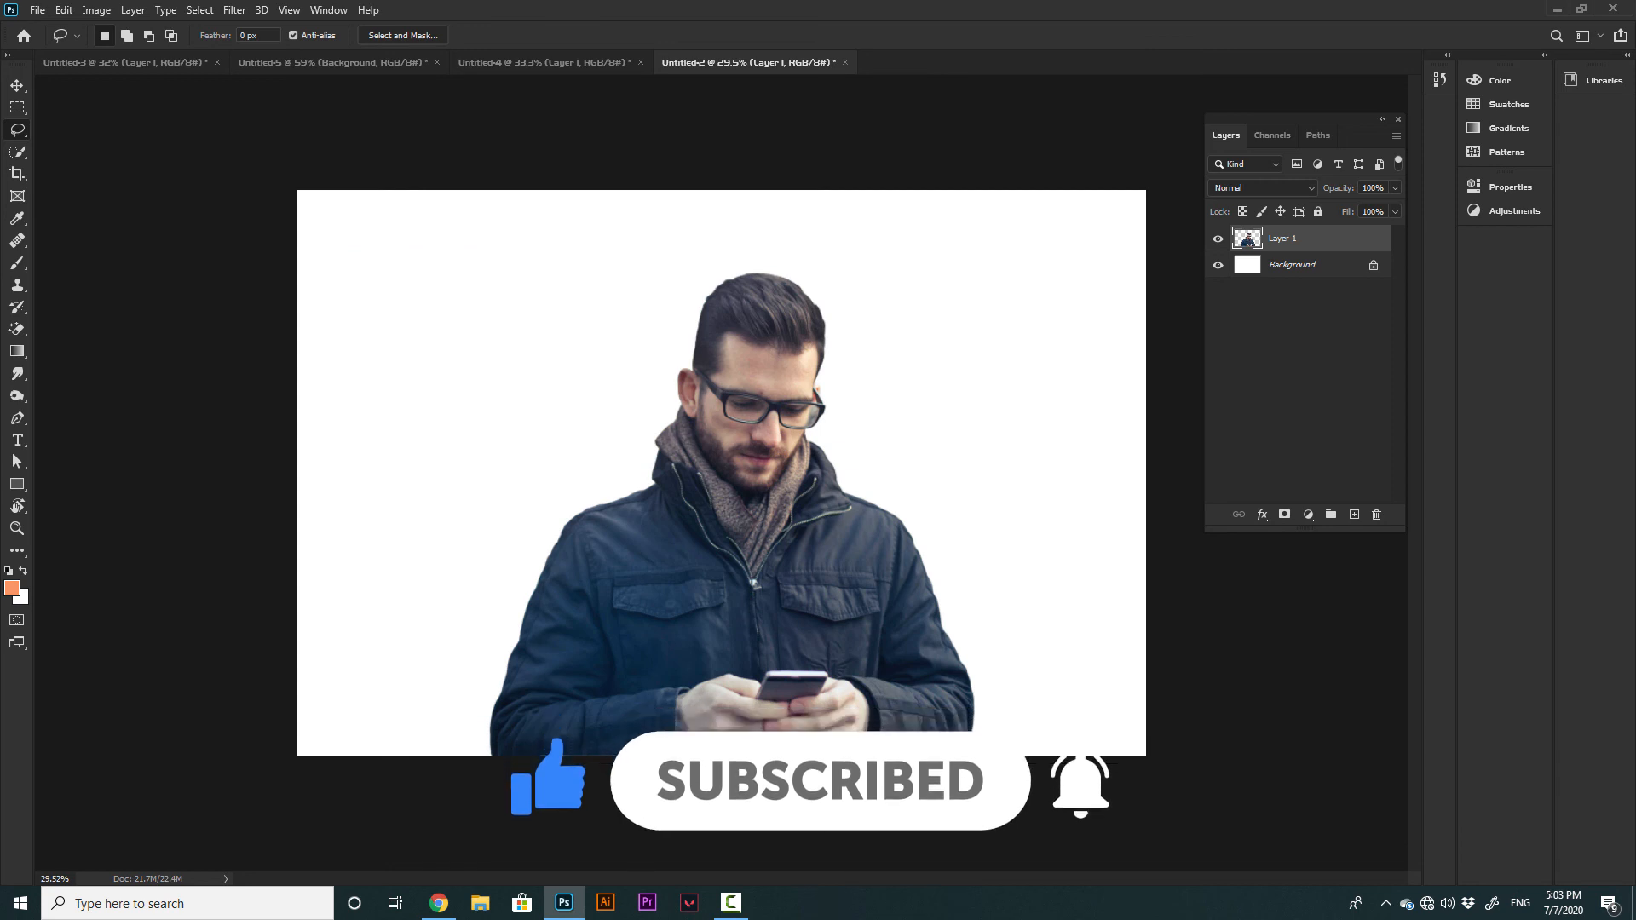
Fill the Background layer with a diagonal light gray linear gradient, darker at the upper left, and select Layer 1
click(1292, 265)
key(h)
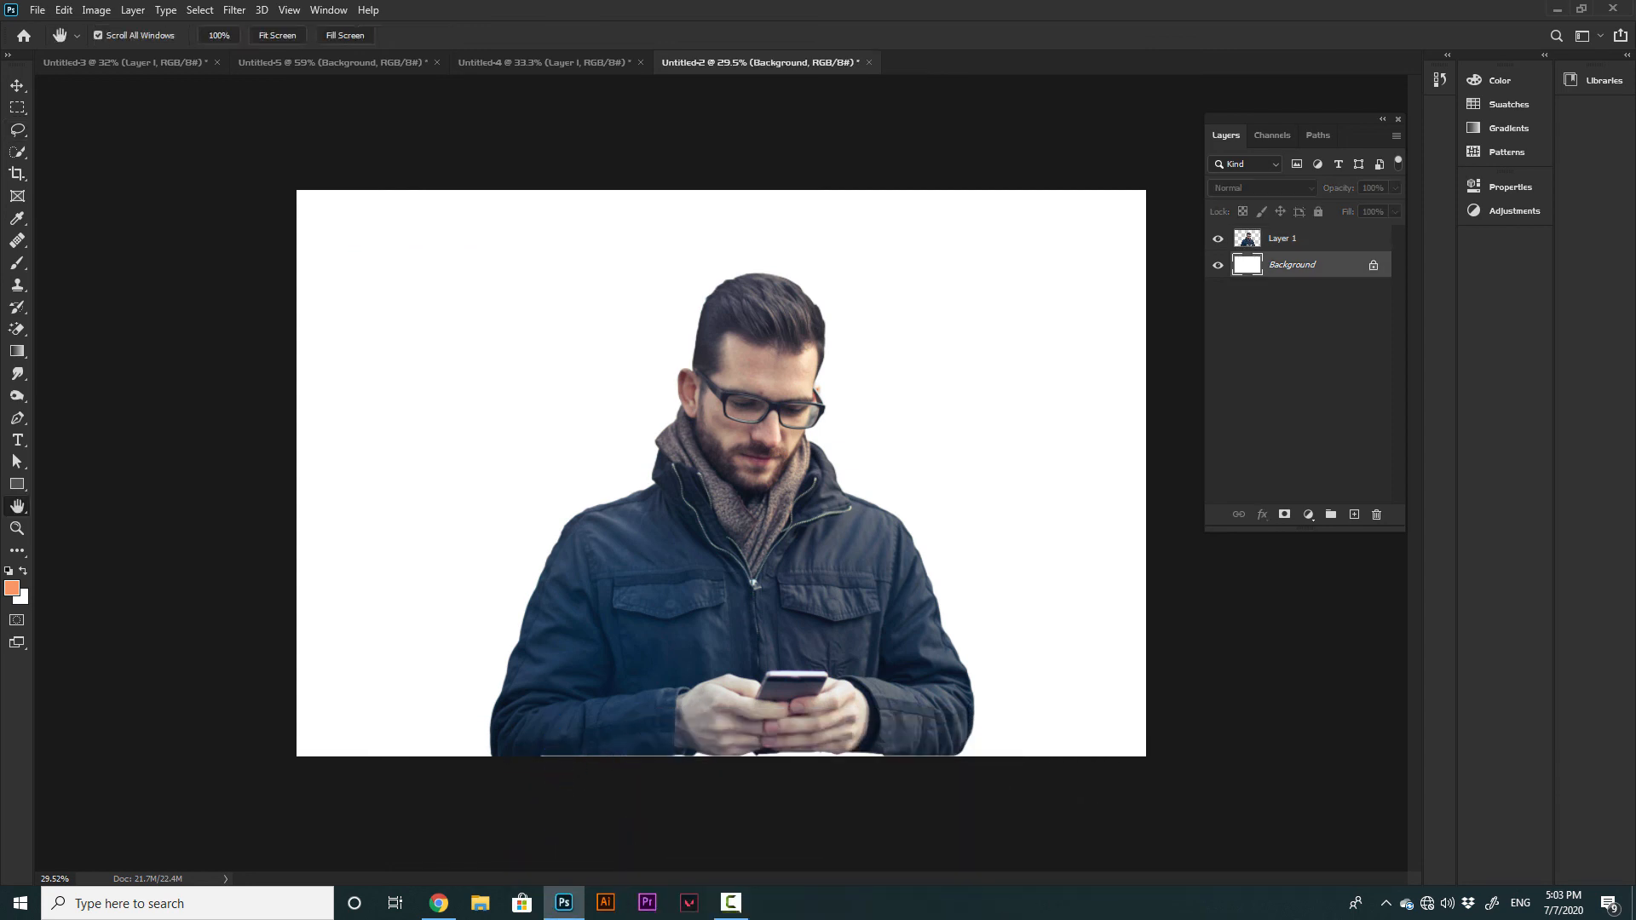
key(g)
drag(407, 499, 569, 473)
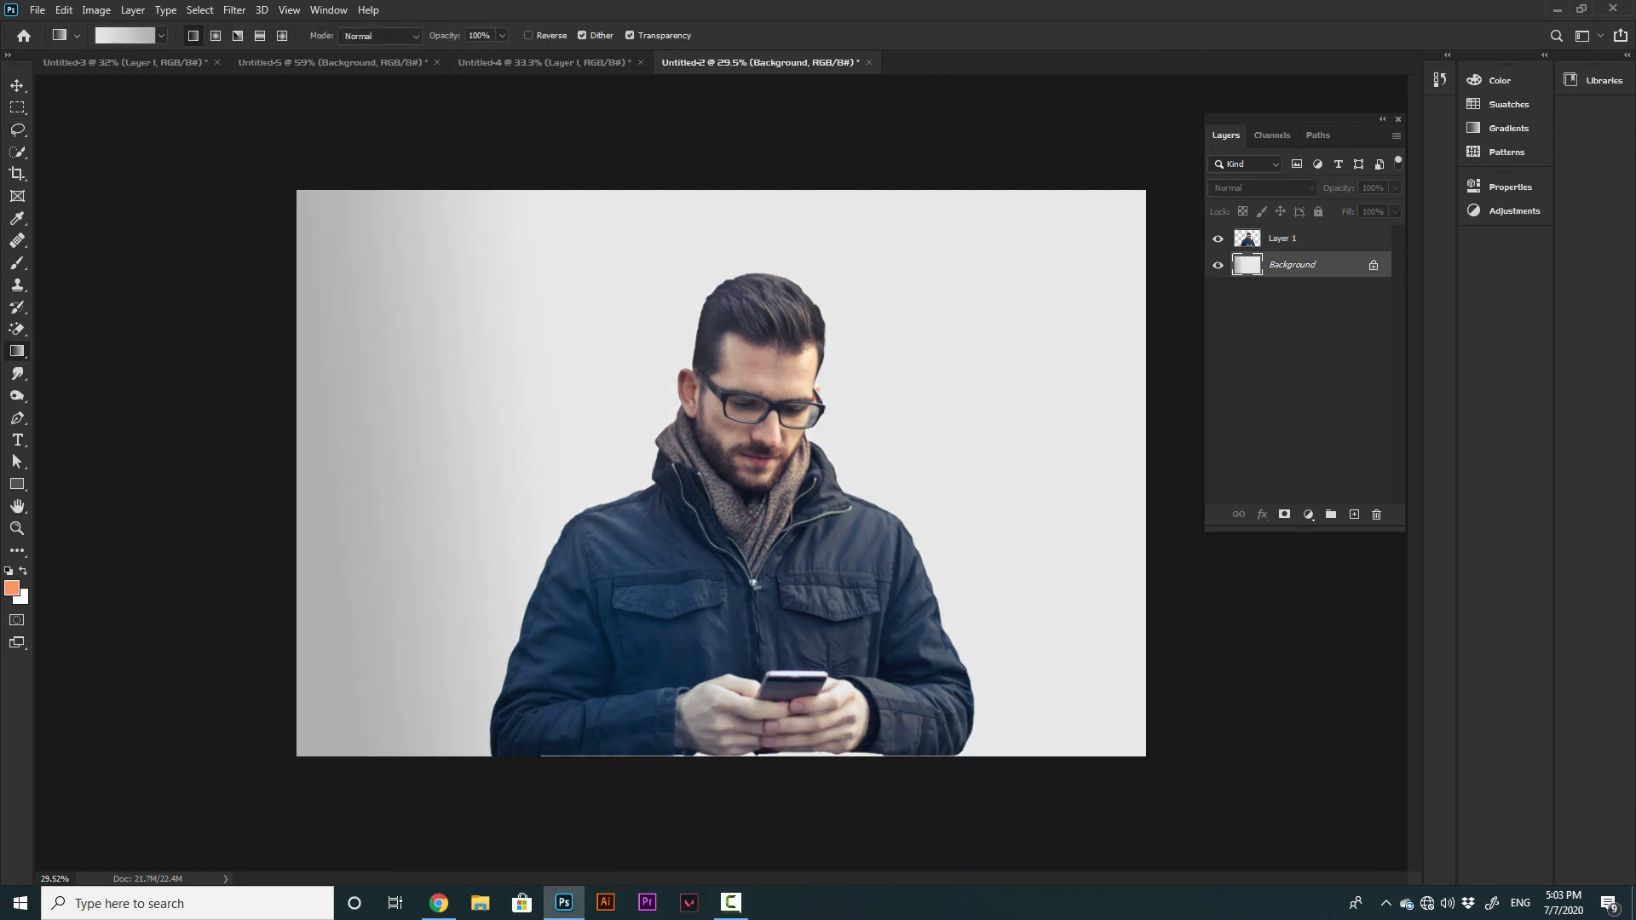
drag(392, 524, 565, 626)
key(v)
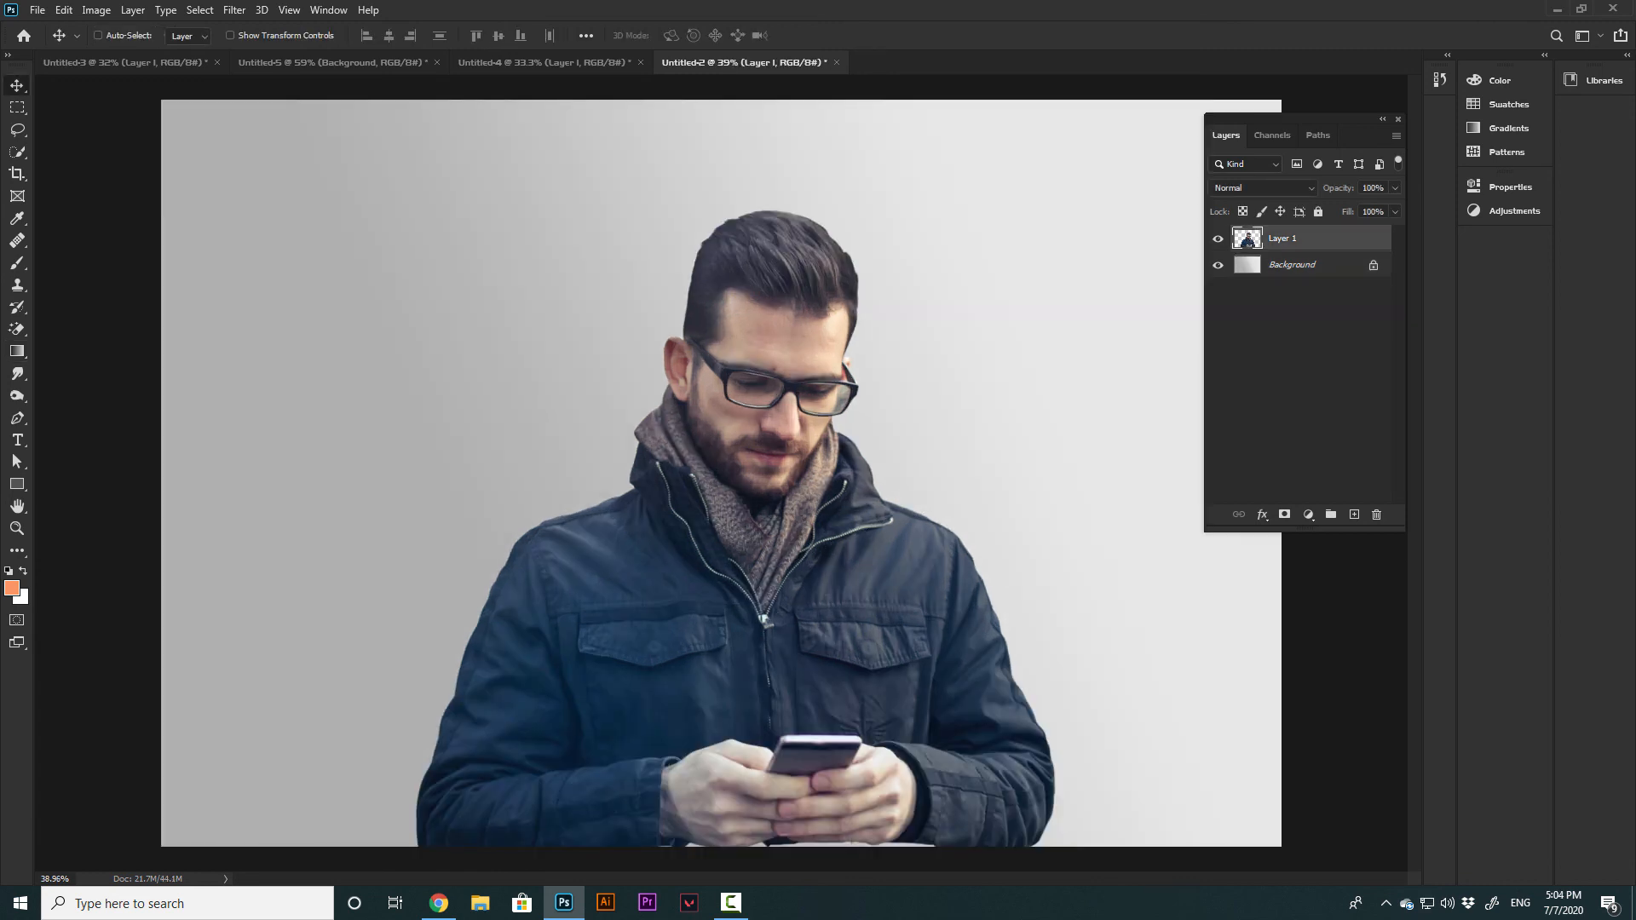
drag(834, 796, 873, 797)
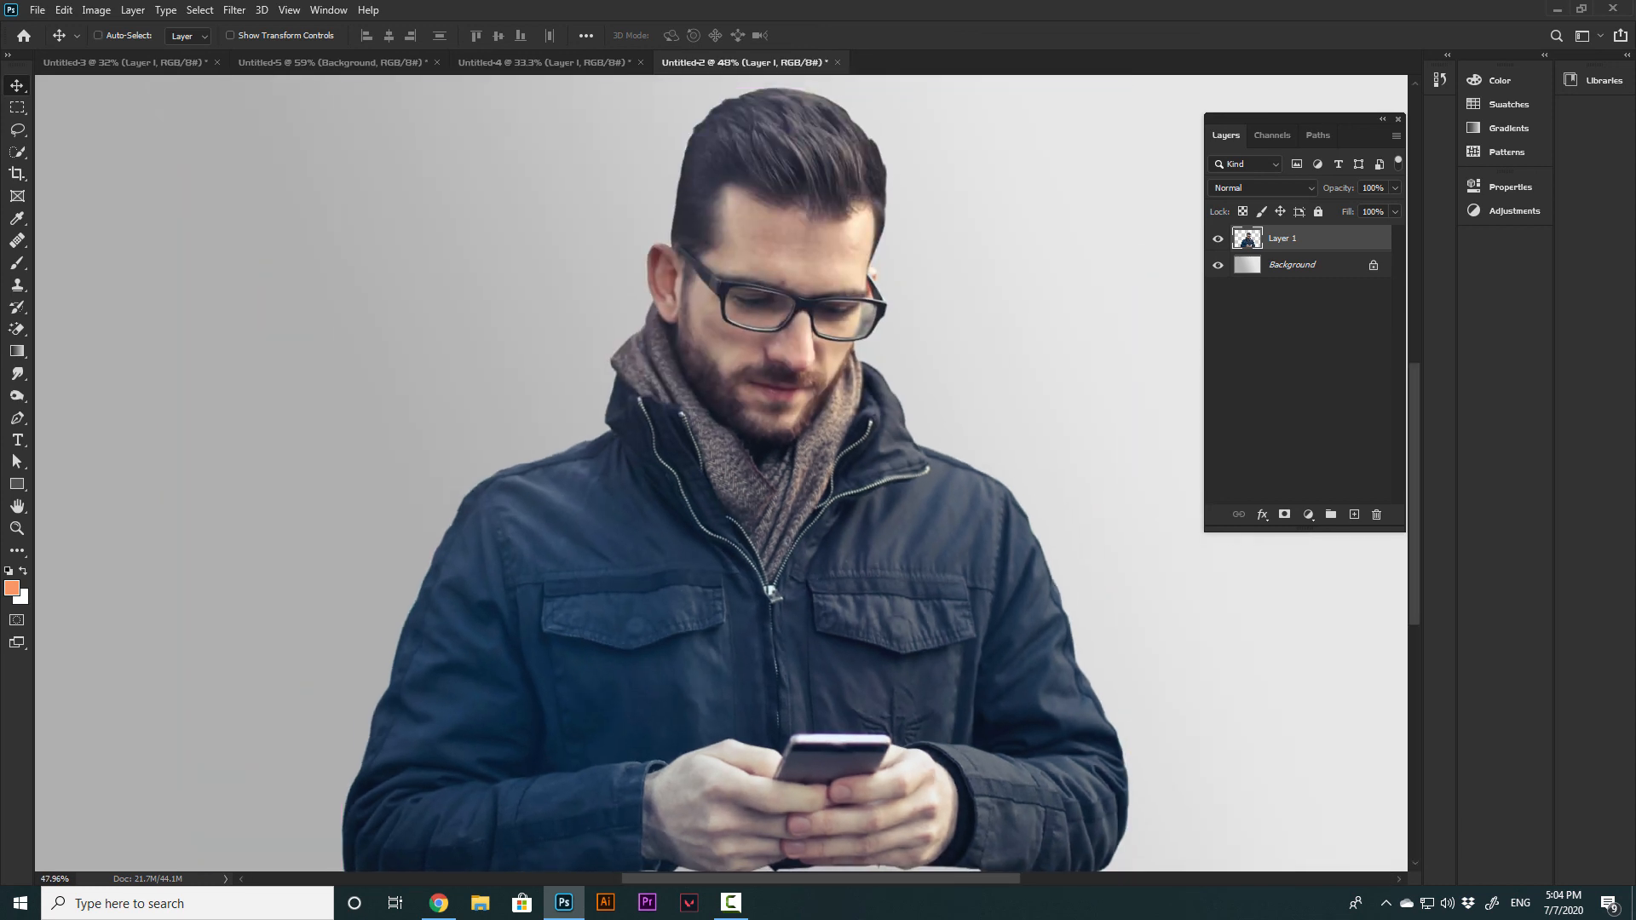